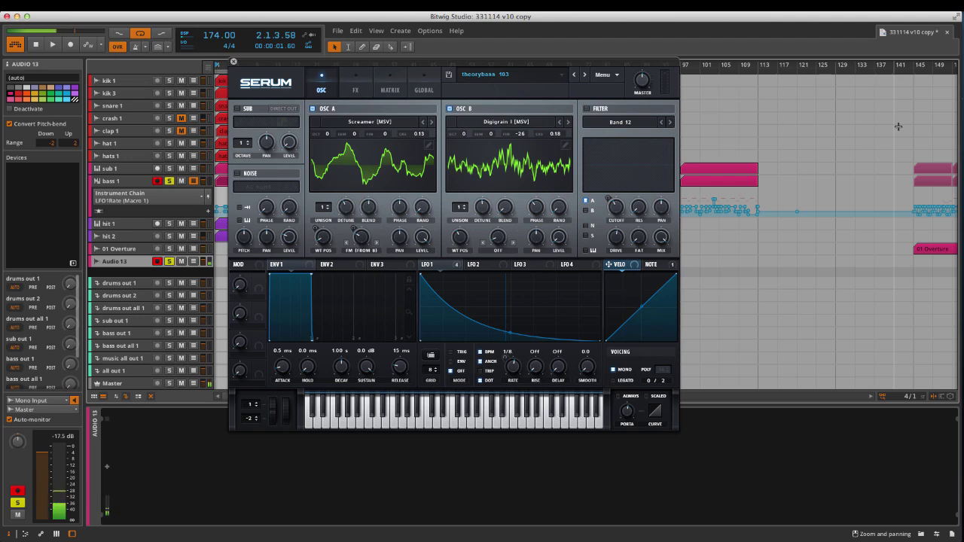
Look over Serum's FX page and the Massive wavetables available for oscillator A.
left_click_drag(381, 68, 425, 74)
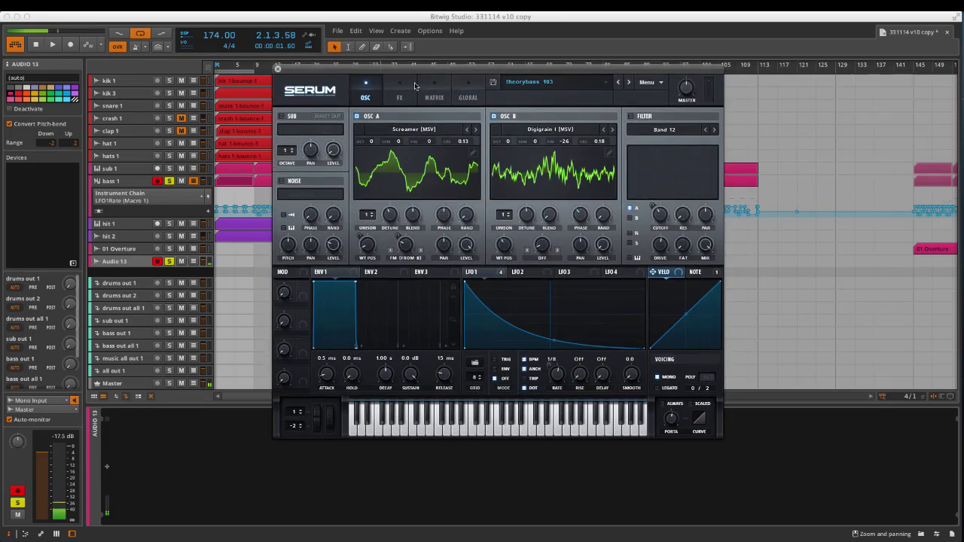
left_click(399, 98)
left_click(364, 98)
left_click(407, 129)
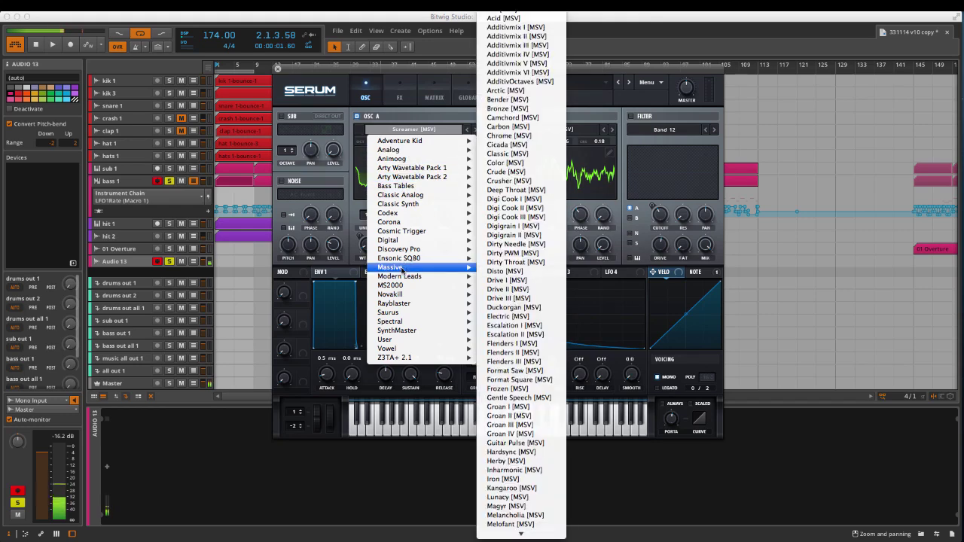
mouse_move(440, 260)
left_click(347, 115)
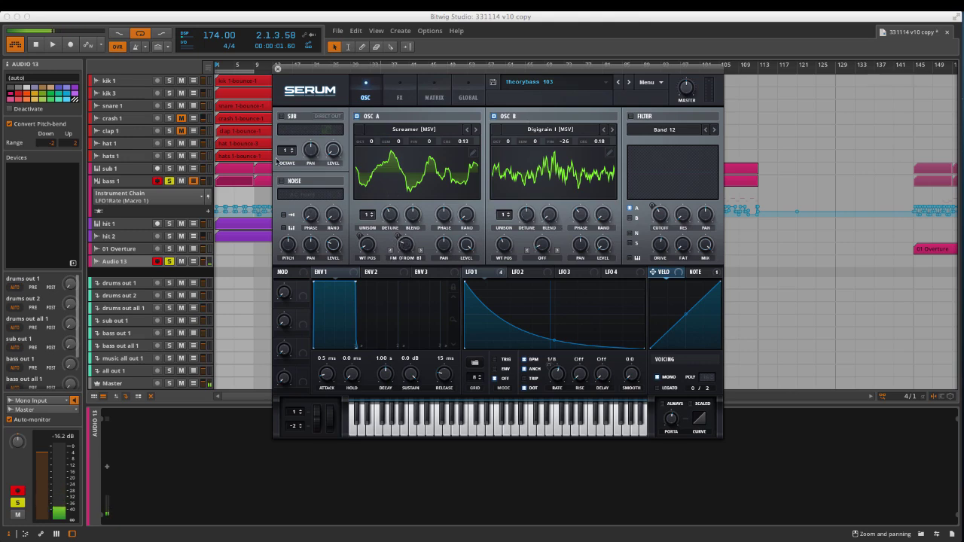
Move the Serum window clear of the arrangement and open the first bass 1 clip in the note editor.
left_click(235, 183)
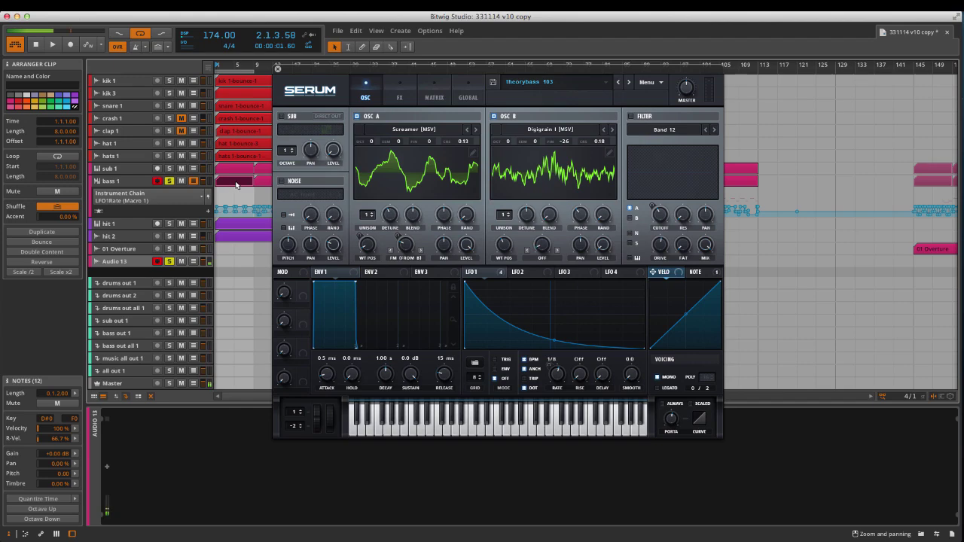
left_click_drag(296, 71, 491, 127)
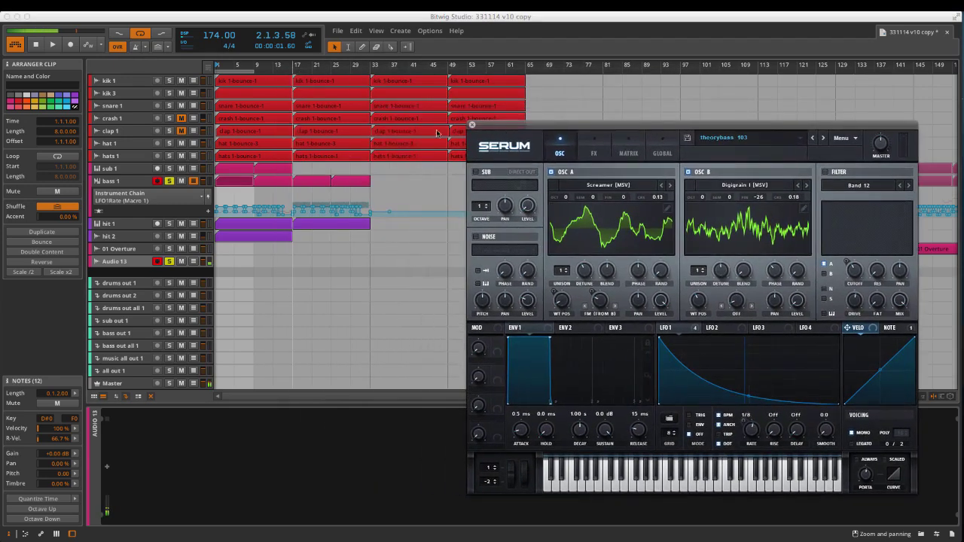
left_click_drag(234, 72, 234, 91)
left_click_drag(550, 128, 660, 150)
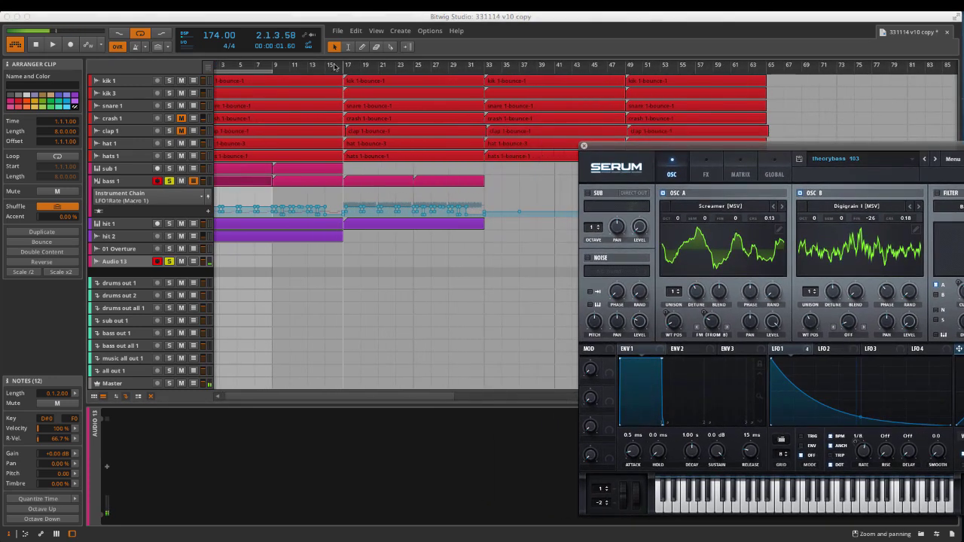
left_click_drag(365, 71, 236, 88)
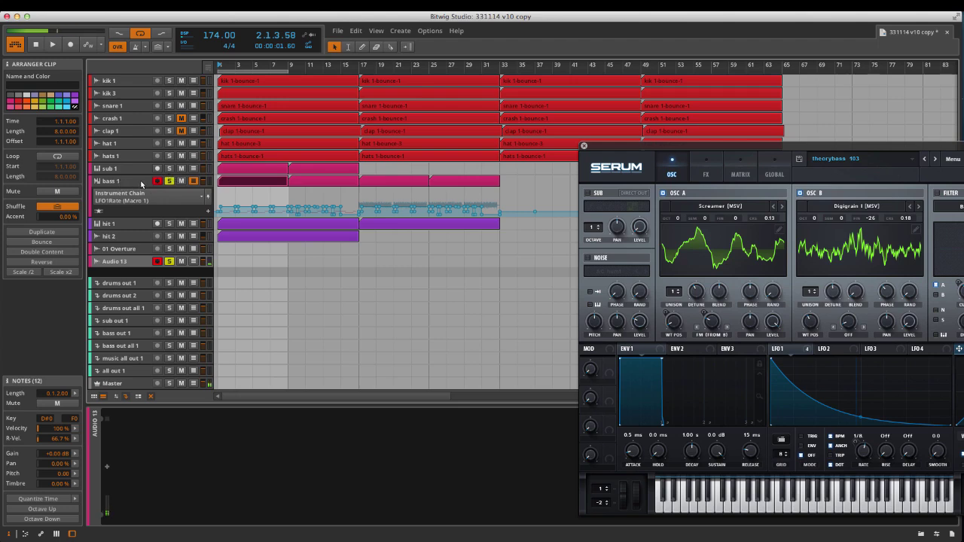
double_click(273, 184)
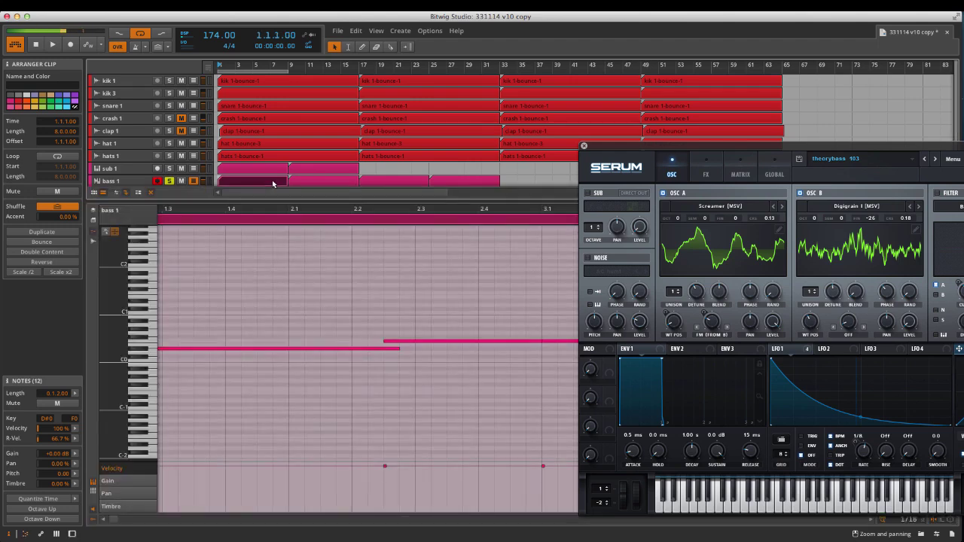
Compare the bounced audio clip at bar 17 of the bass 1 track with the note clip at bar 1.
scroll(275, 183, "down", 1)
left_click(387, 164)
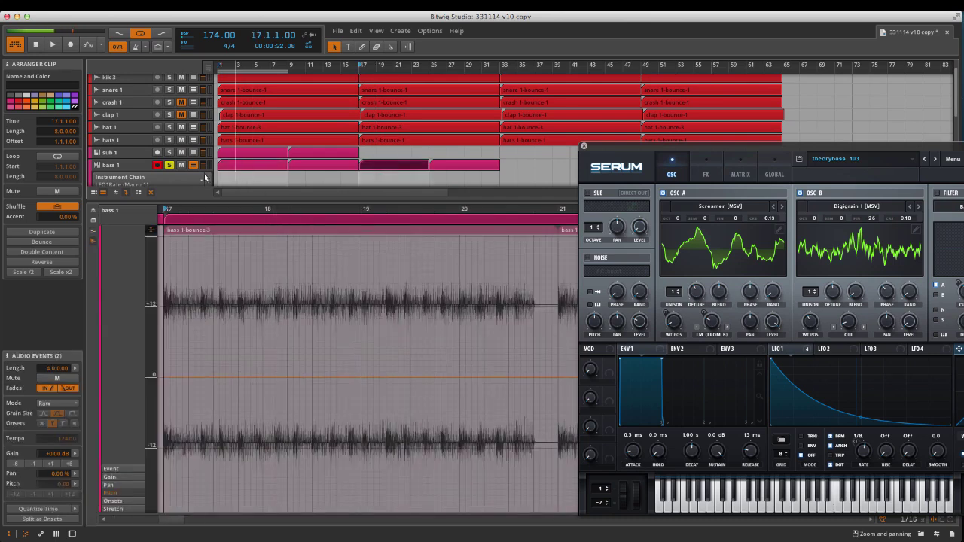
left_click(133, 165)
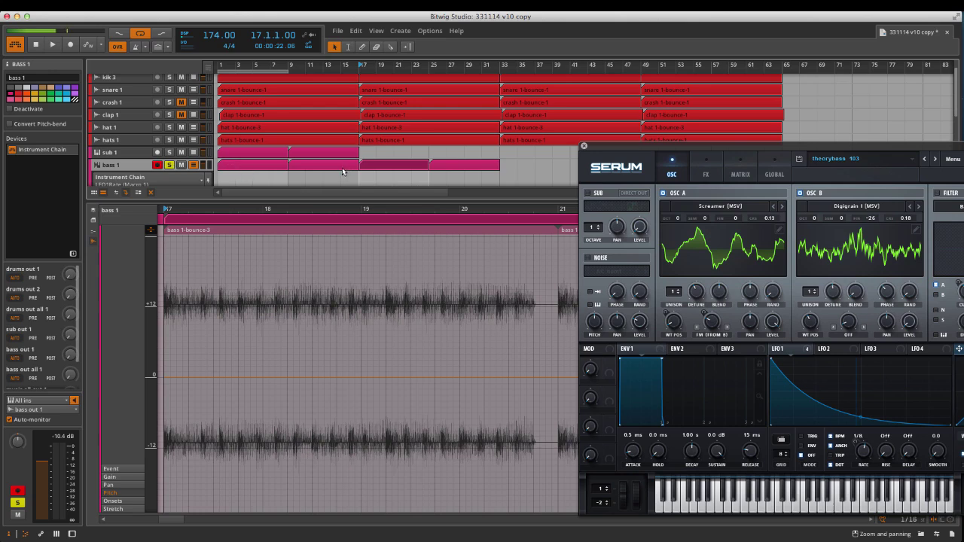
left_click(237, 165)
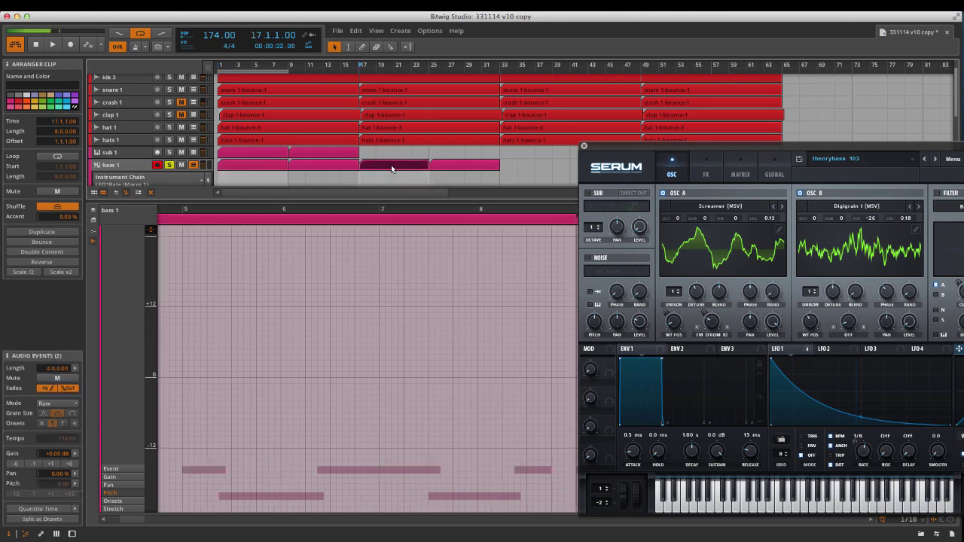
left_click(387, 165)
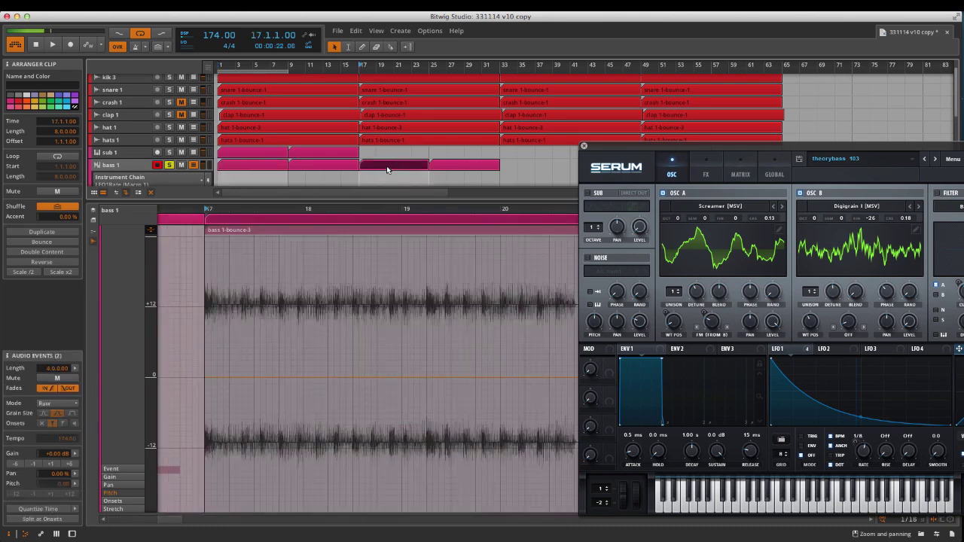
left_click(248, 166)
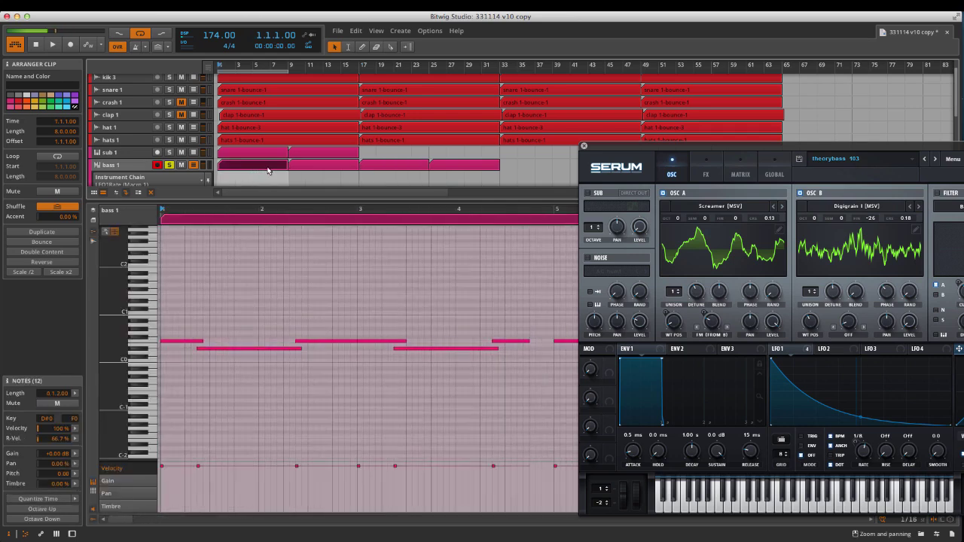
Play the bass 1 loop and move the Serum window back over the middle of the arrangement.
scroll(369, 124, "down", 3)
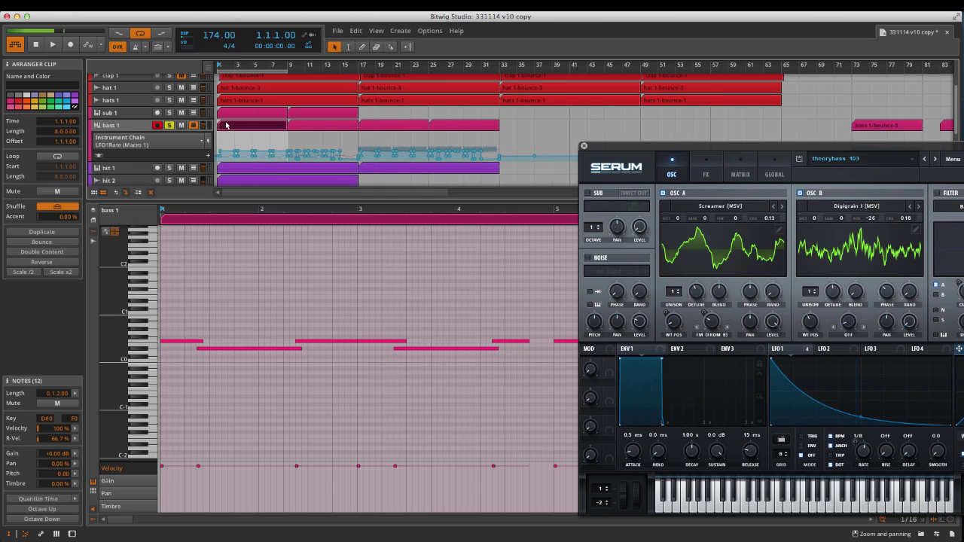
key("space")
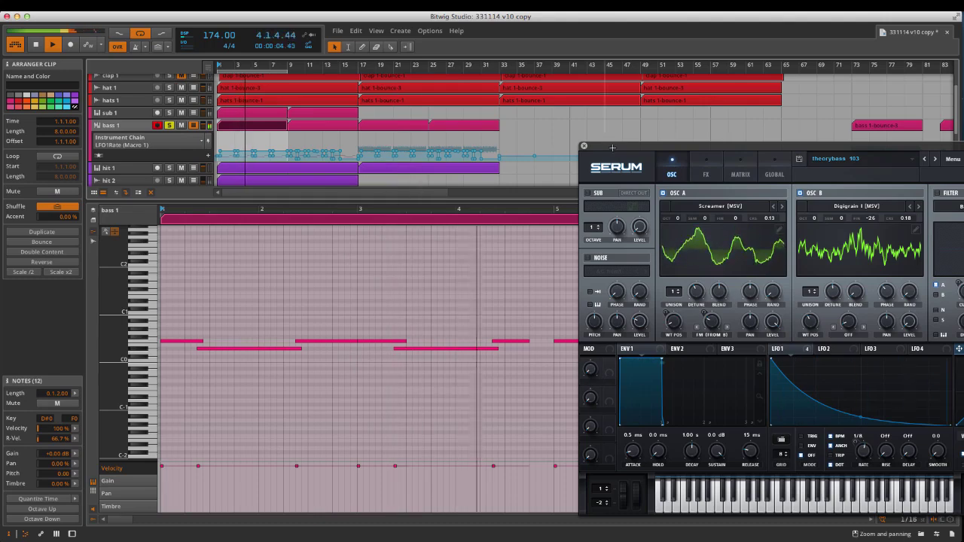
left_click_drag(614, 151, 391, 85)
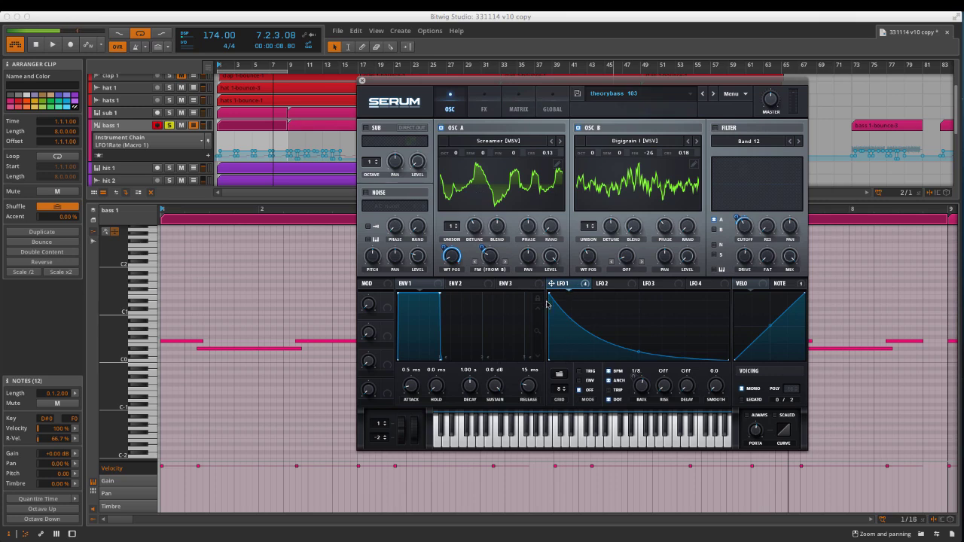
key("space")
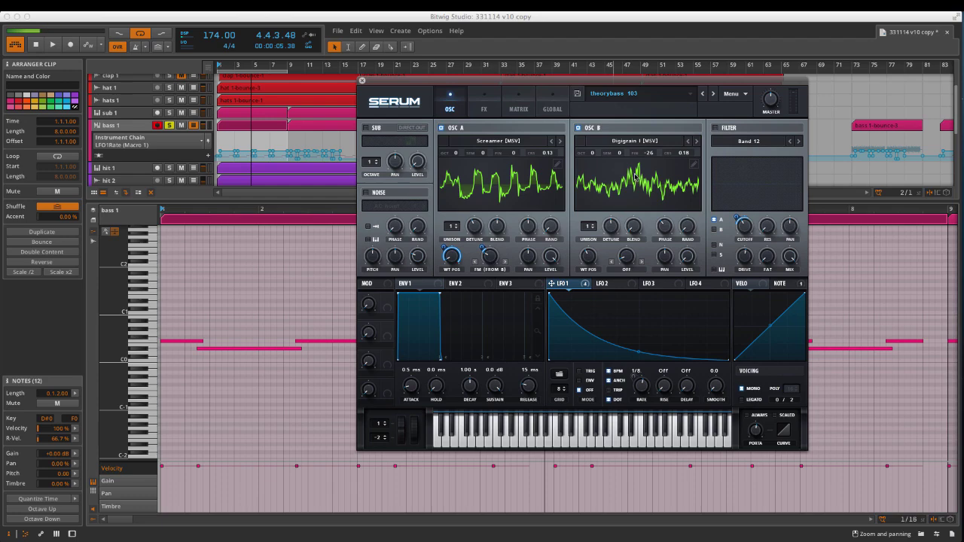
Switch oscillator B off and back on, playing the bass loop in each state to compare the sound.
left_click(578, 128)
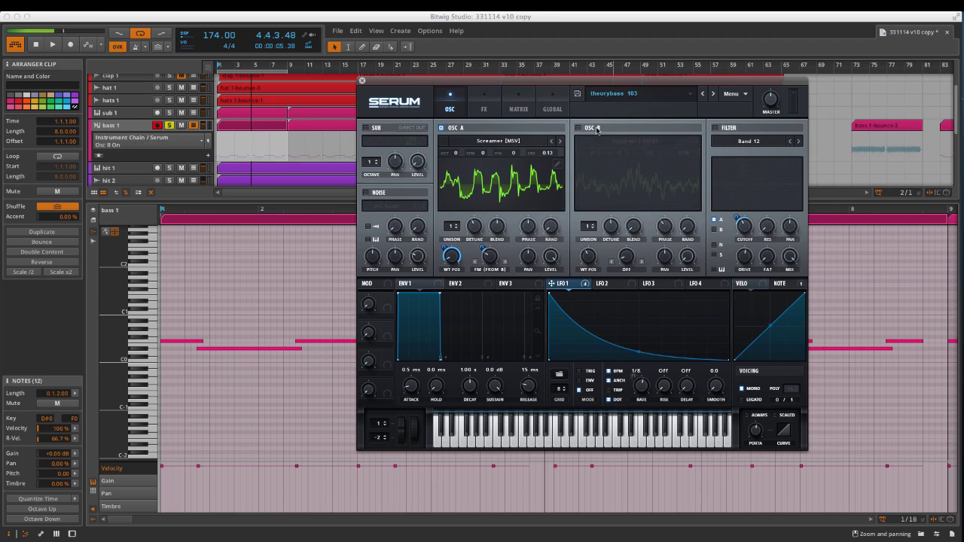
key("space")
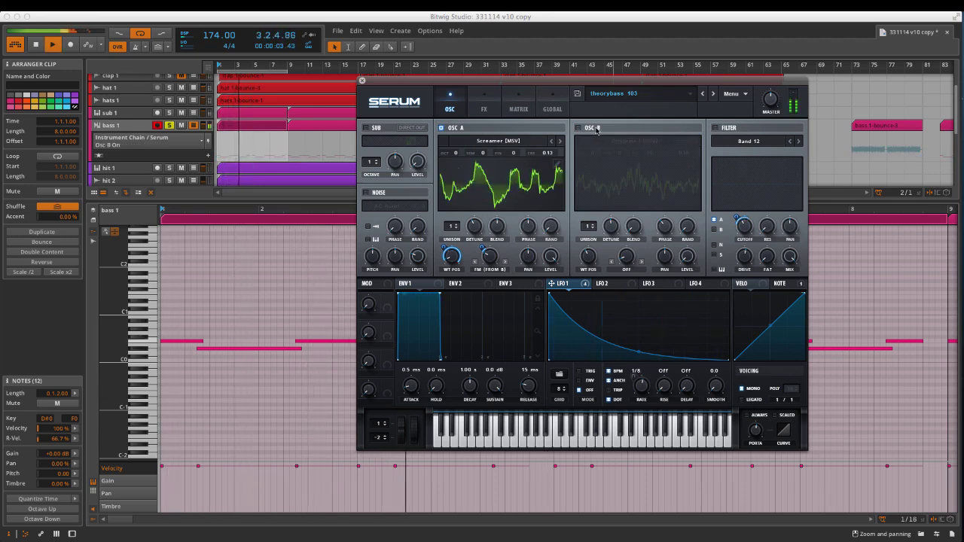
left_click(578, 128)
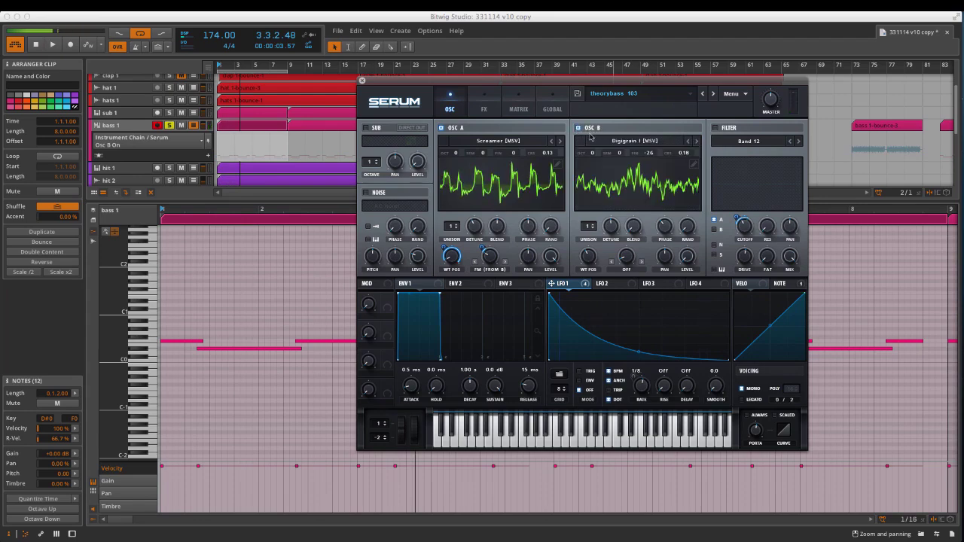
key("space")
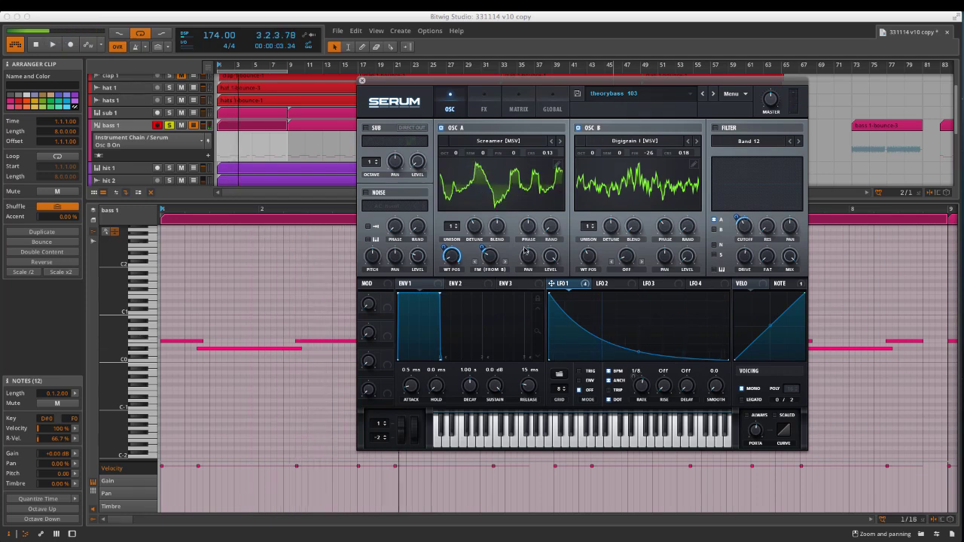
Bypass the LFO 1 modulator on oscillator A's wavetable position, play the loop, and switch oscillator B off.
right_click(457, 257)
left_click(464, 280)
key("space")
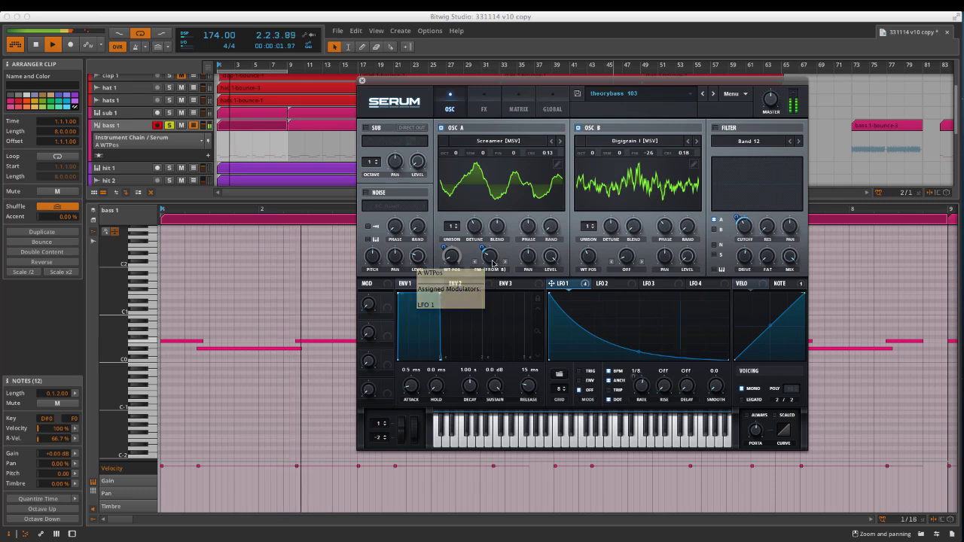
left_click(584, 130)
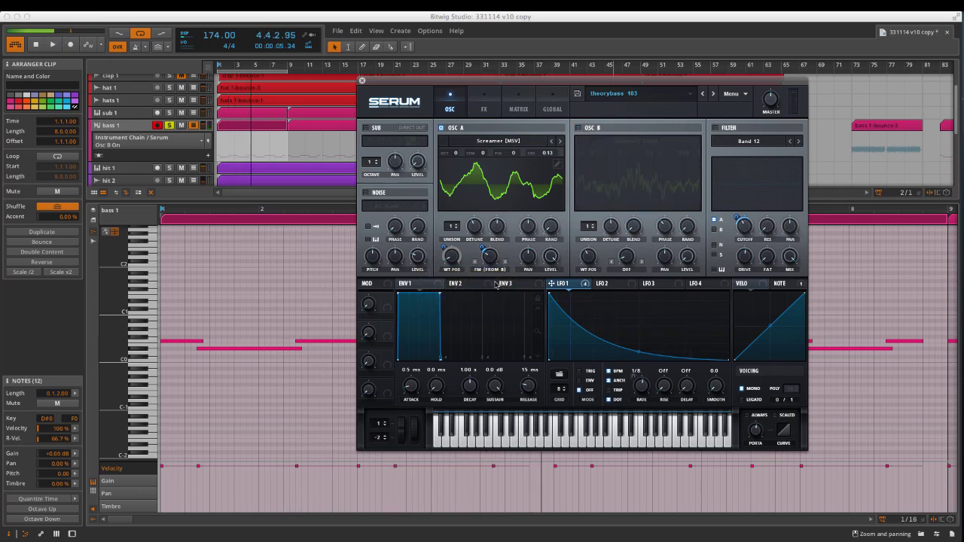
Re-enable LFO 1 on oscillator A's wavetable position, switch oscillator B back on, and play the loop.
right_click(452, 257)
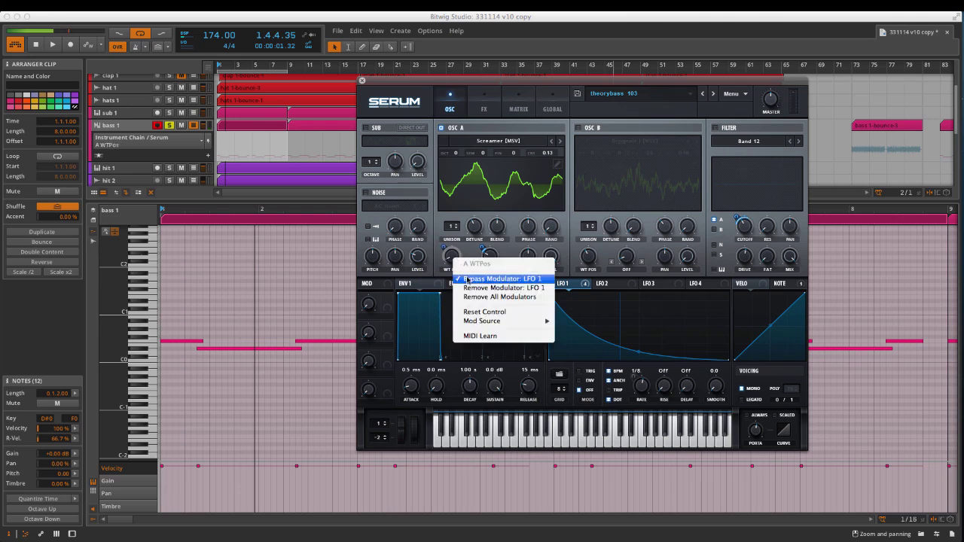
left_click(468, 280)
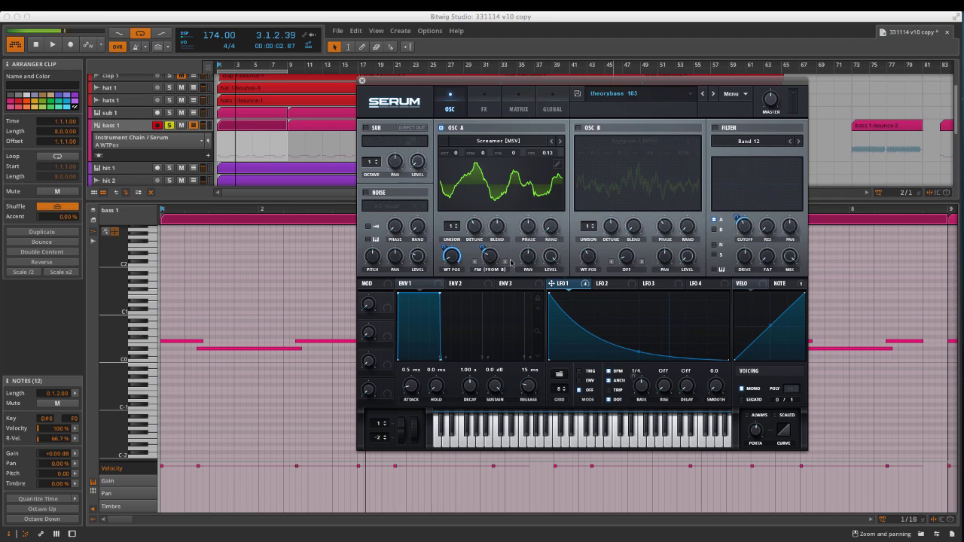
left_click(578, 128)
key("space")
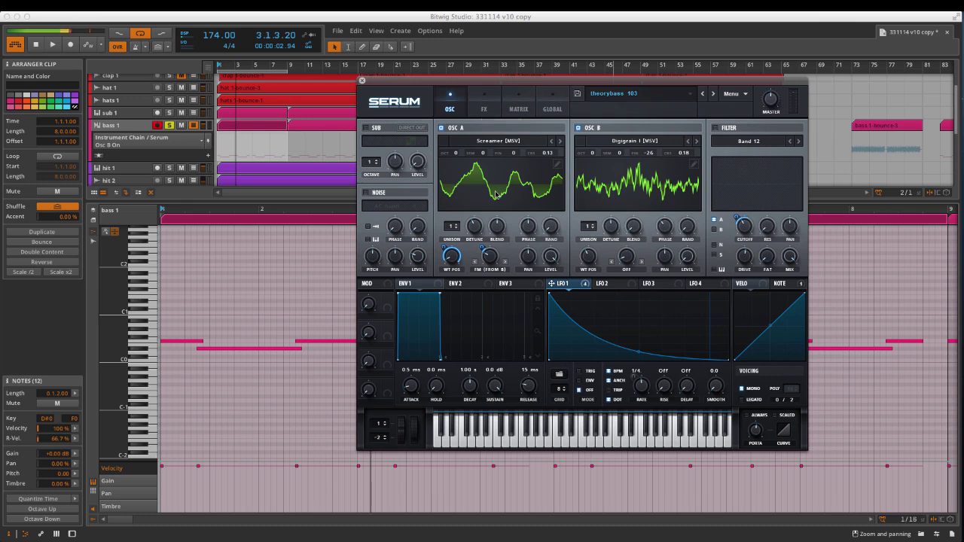
Check the shapes of LFO 2 and LFO 4, returning to LFO 1.
left_click(607, 283)
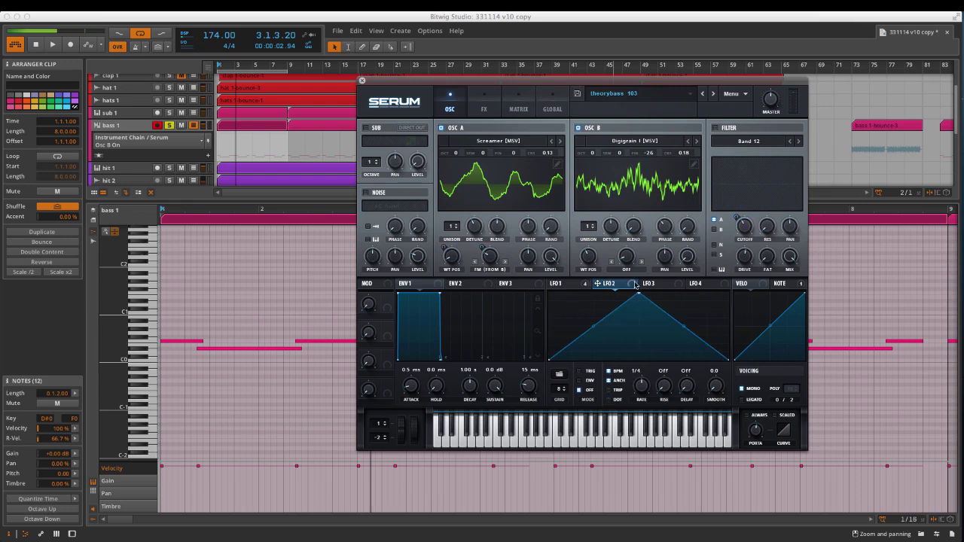
left_click(704, 284)
left_click(559, 285)
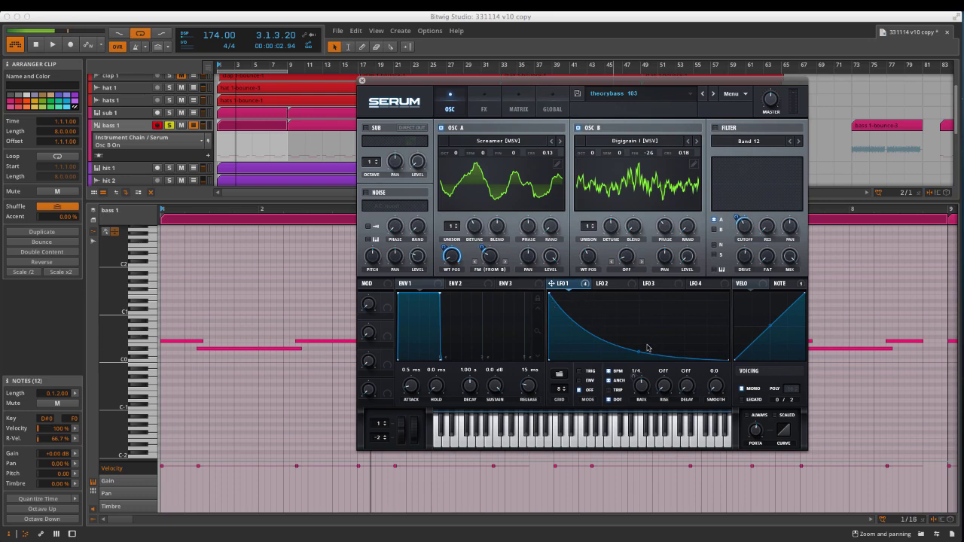
Set the Hyper effect's unison to 5 on the FX page and play the bass loop.
left_click(484, 103)
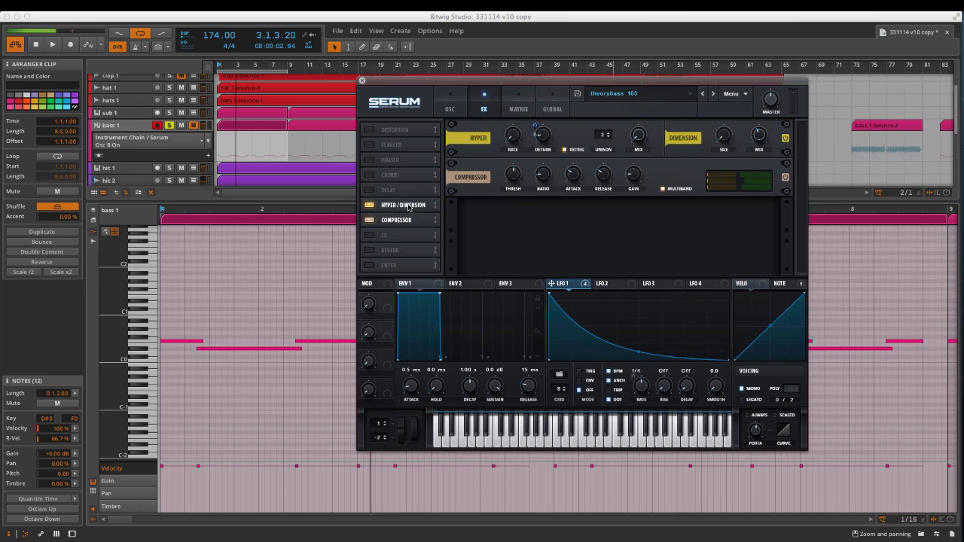
left_click(602, 134)
key("space")
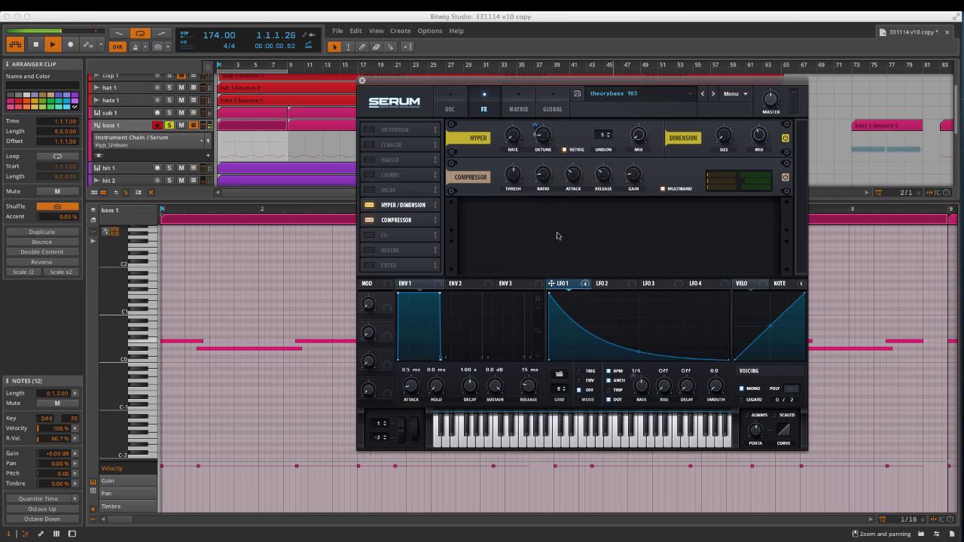
Inspect LFO 2, LFO 3 and LFO 1, and the modulation assigned to the Hyper effect's detune.
left_click(602, 283)
left_click(649, 283)
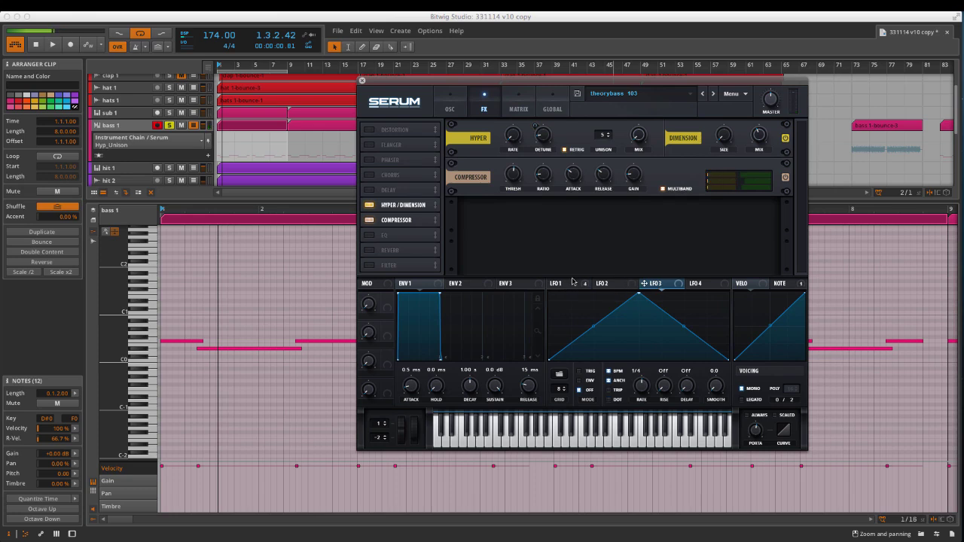
left_click(562, 283)
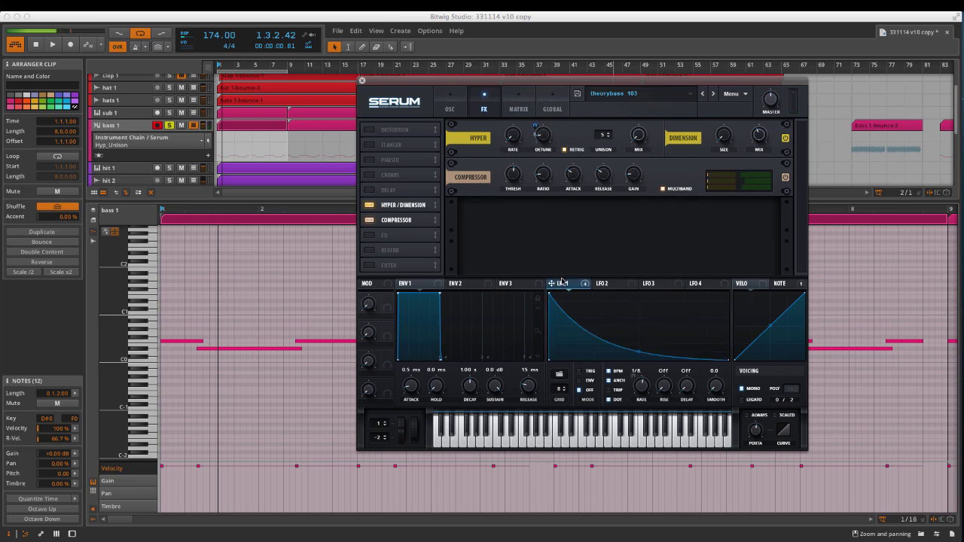
left_click(543, 136)
right_click(540, 143)
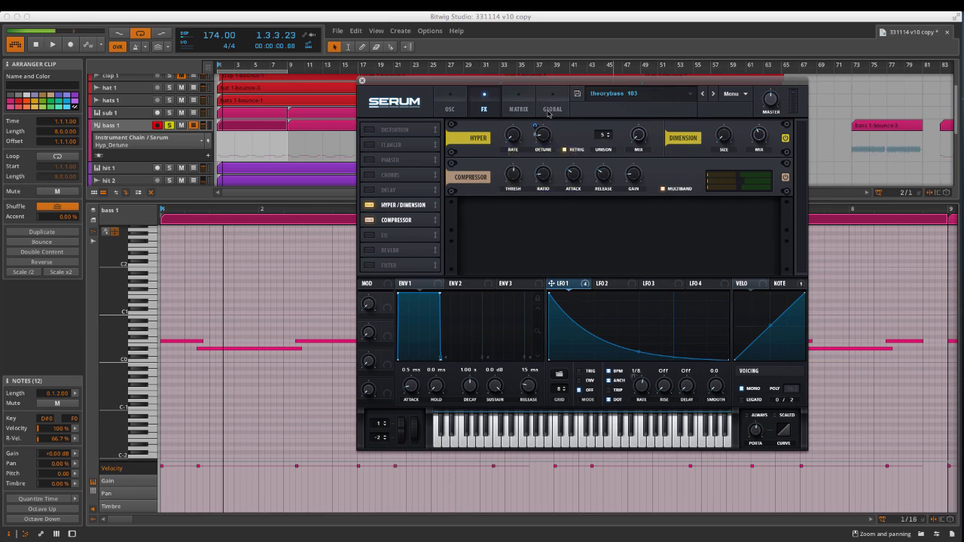
Examine the Hyper and Dimension mix controls and the compressor's Multiband option while playing the bass loop.
left_click(640, 133)
left_click(761, 138)
left_click(674, 189)
key("space")
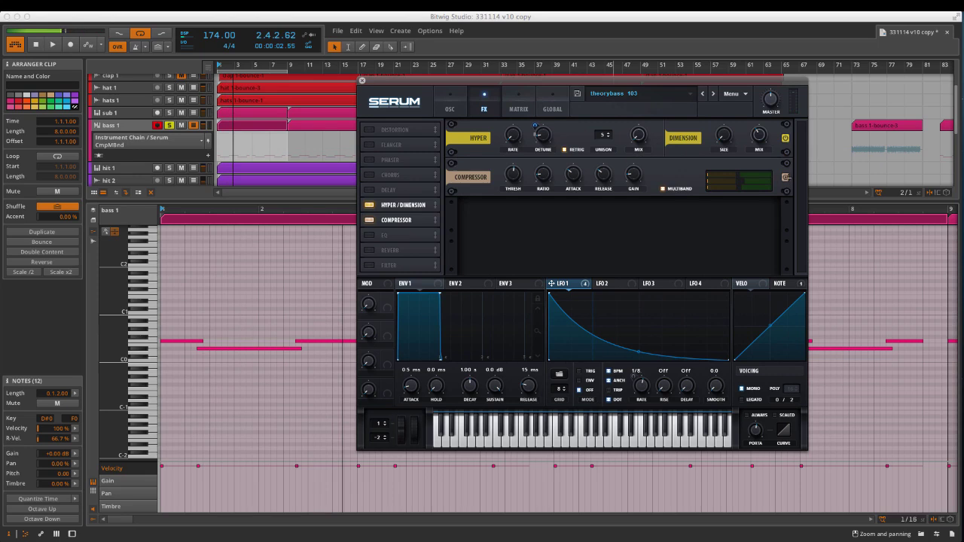
key("space")
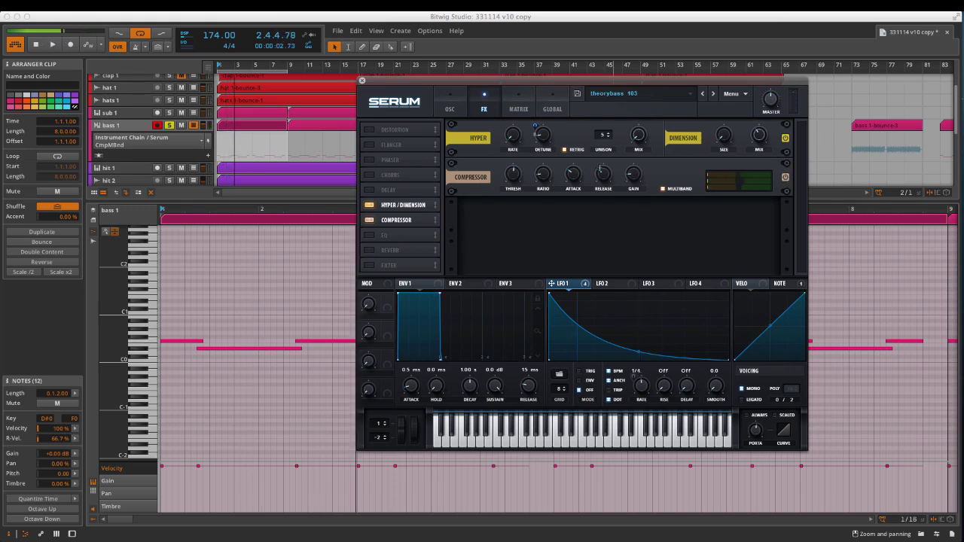
Close Serum, solo the sub 1 track instead of bass 1, and play its first clip.
left_click(361, 80)
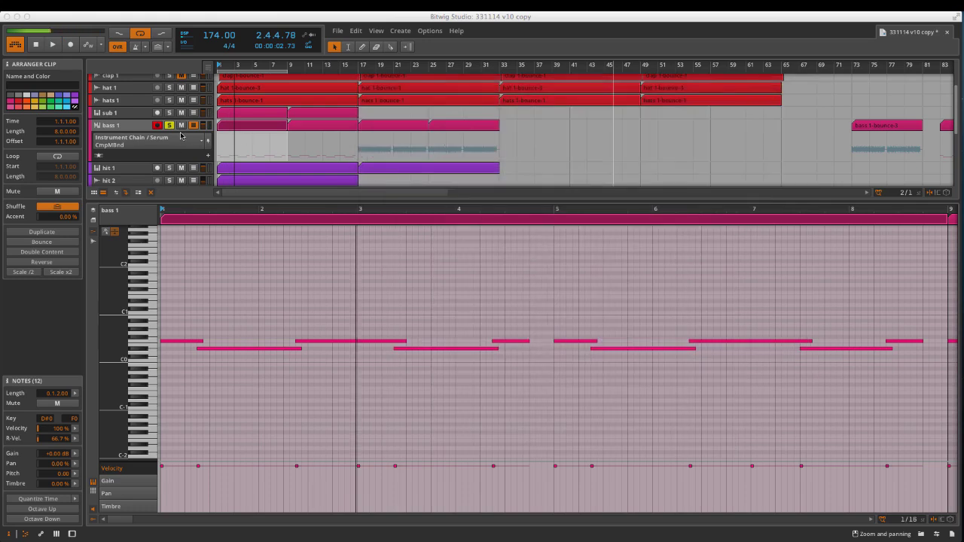
left_click(169, 127)
left_click(170, 112)
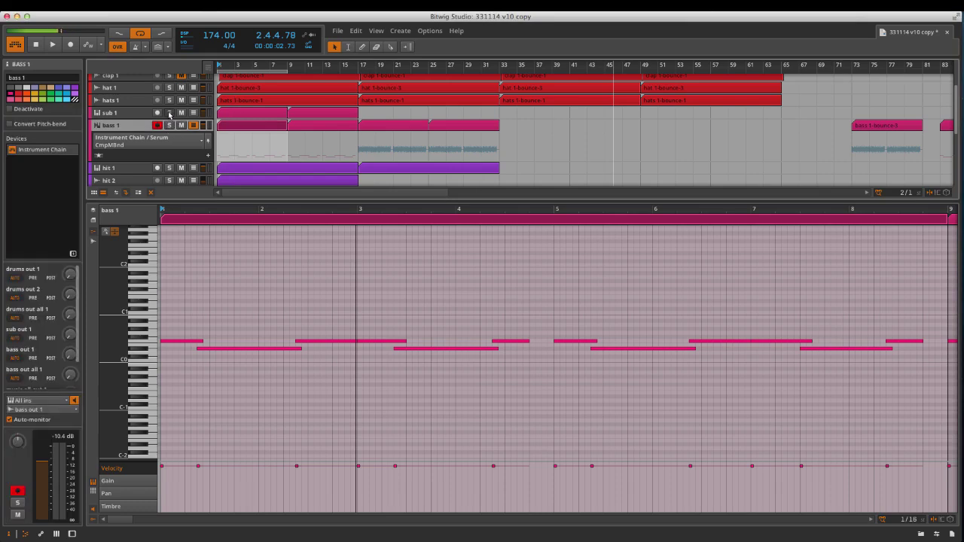
left_click(232, 115)
key("space")
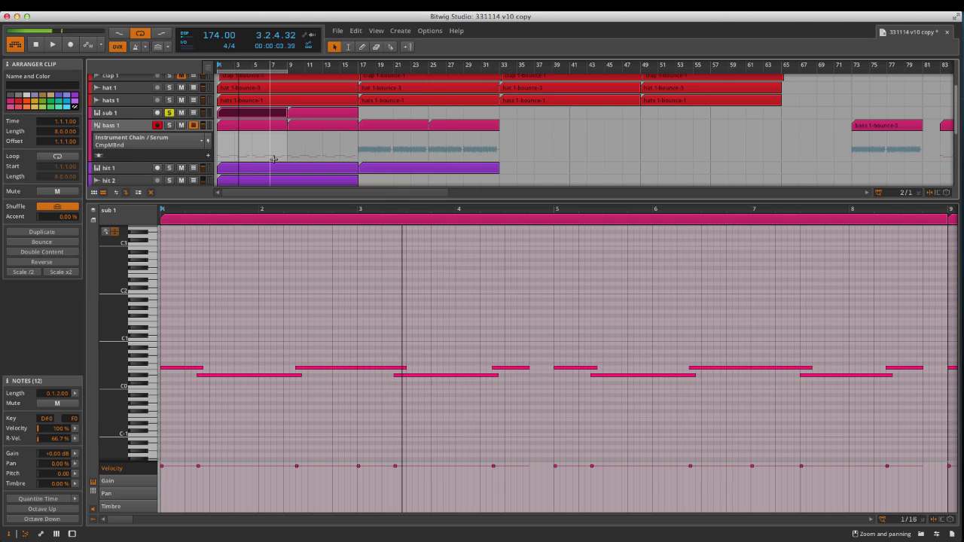
Inspect the oscillator and voicing settings of the Serum patch on the sub 1 track, closing the plugin window when done.
left_click(133, 113)
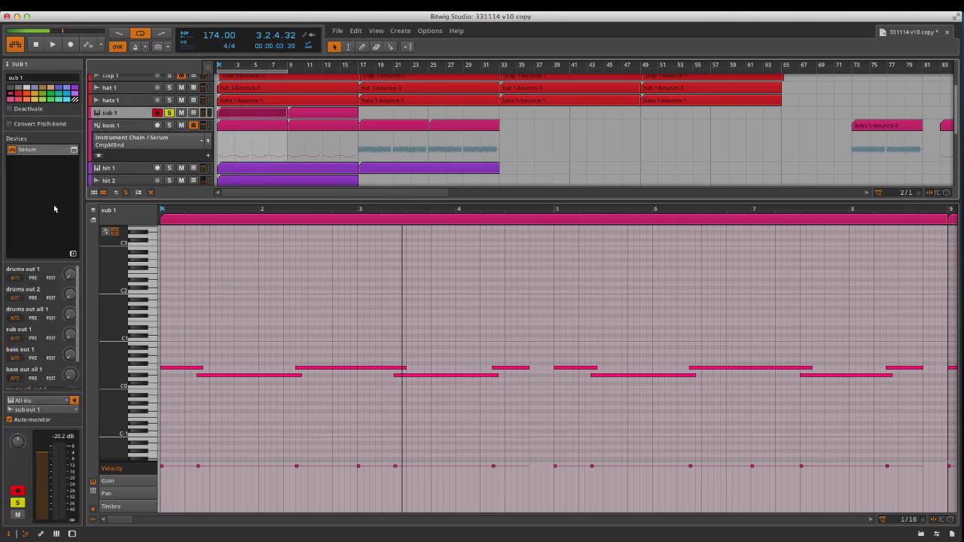
left_click(73, 149)
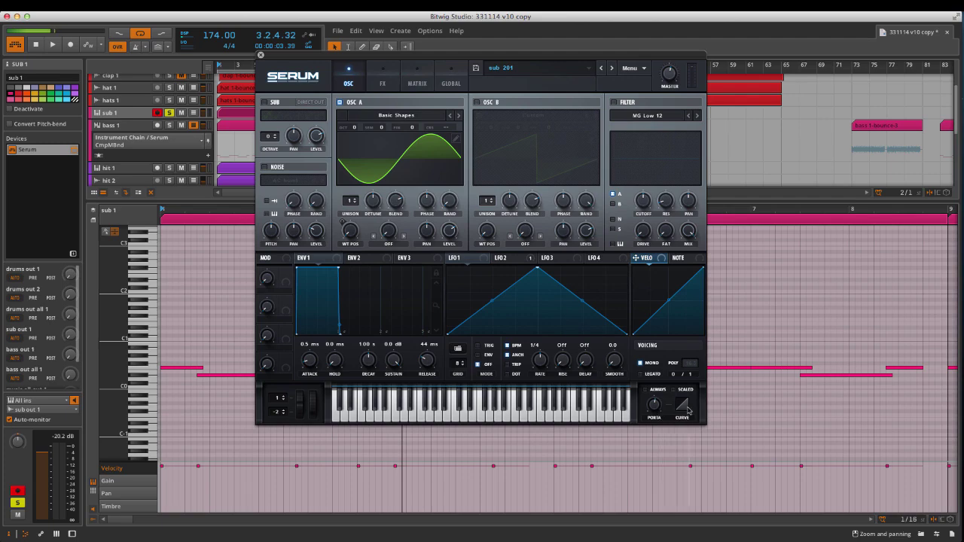
left_click(260, 56)
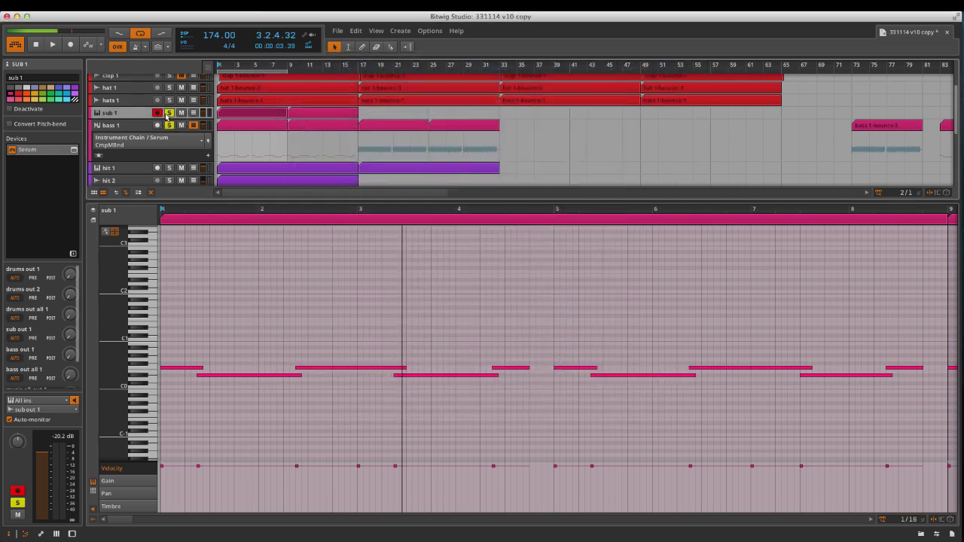
Play bass 1 with and without sub 1 by toggling the sub's solo, and go to the sub out 1 track.
key("space")
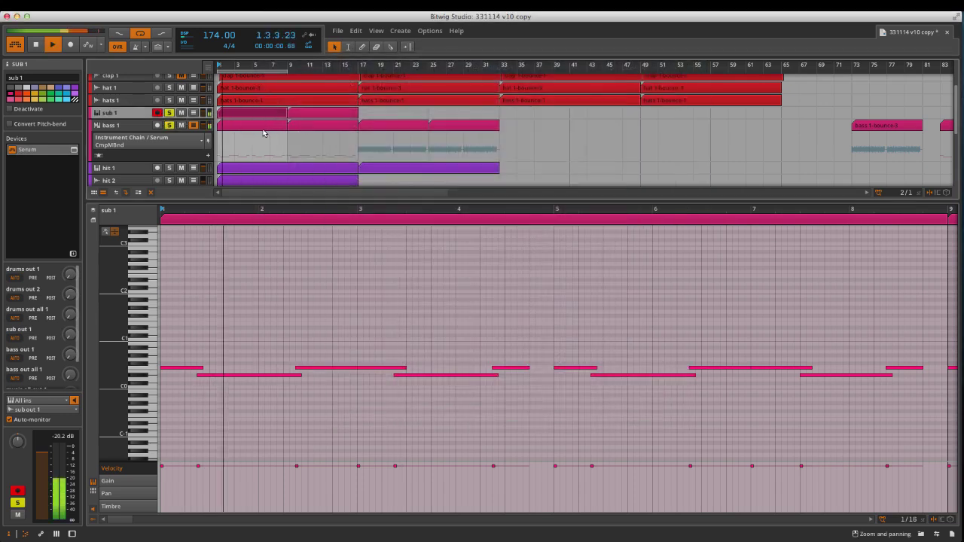
left_click(169, 113)
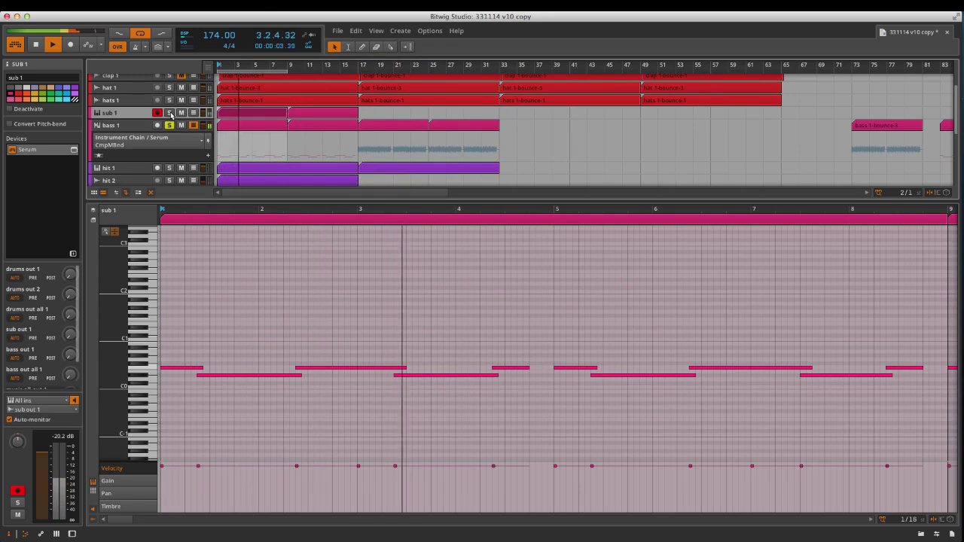
left_click(170, 113)
left_click(170, 113)
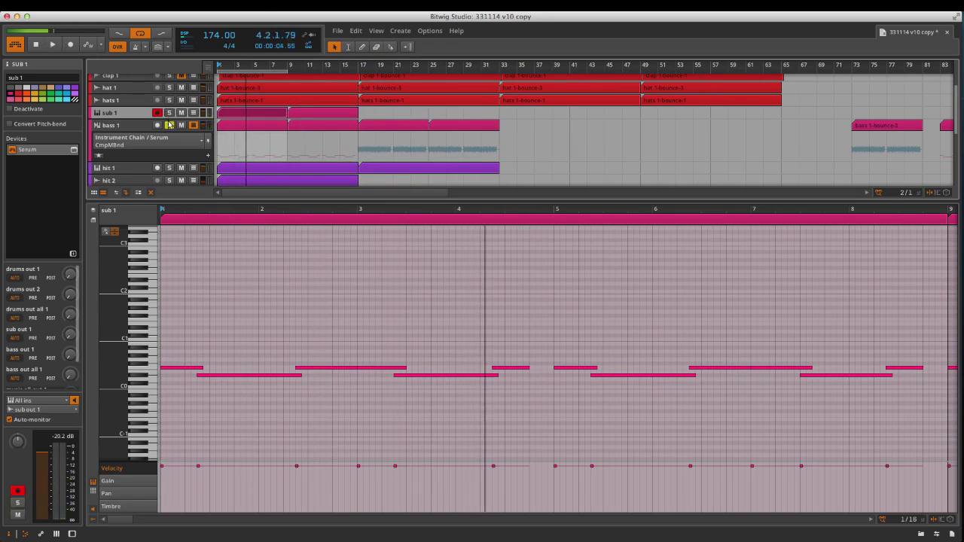
scroll(233, 130, "down", 5)
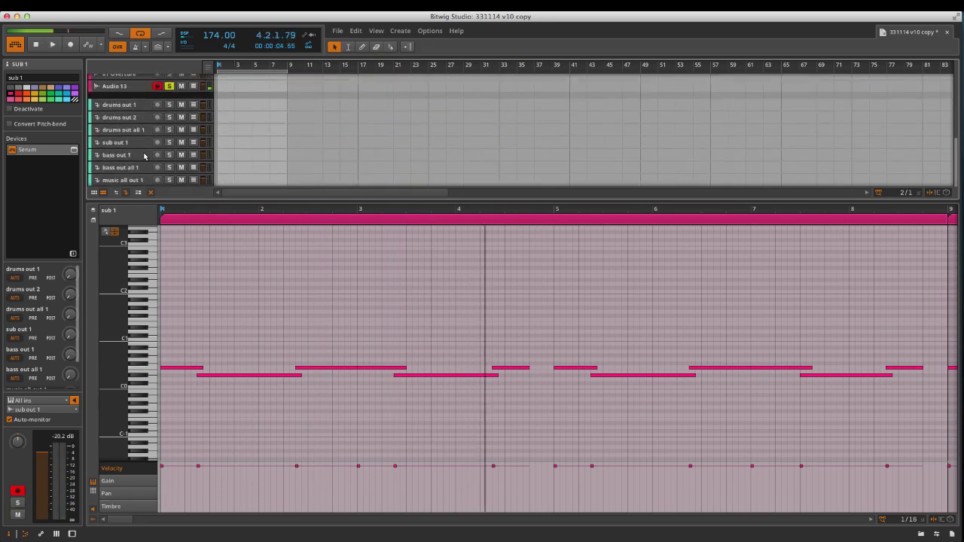
left_click(132, 143)
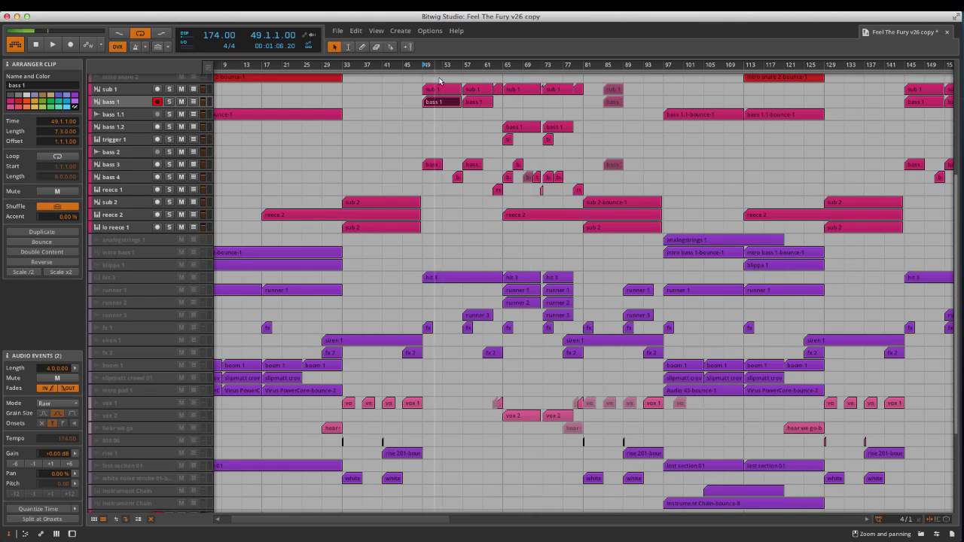
Examine the bounced audio in the bass 1 clip at bar 49 of the Feel The Fury v26 copy project, closing the editor when done.
scroll(441, 115, "up", 5)
scroll(457, 107, "down", 3)
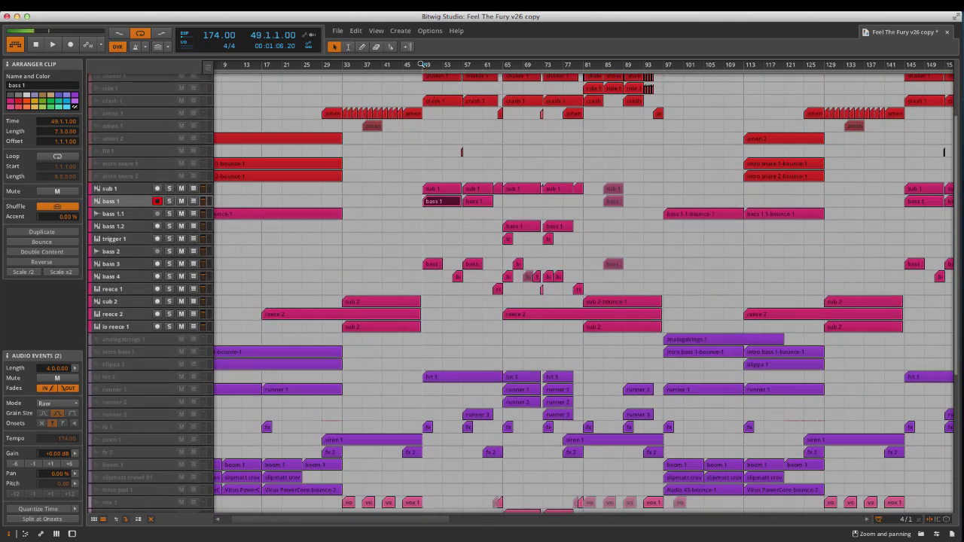
left_click_drag(422, 64, 533, 202)
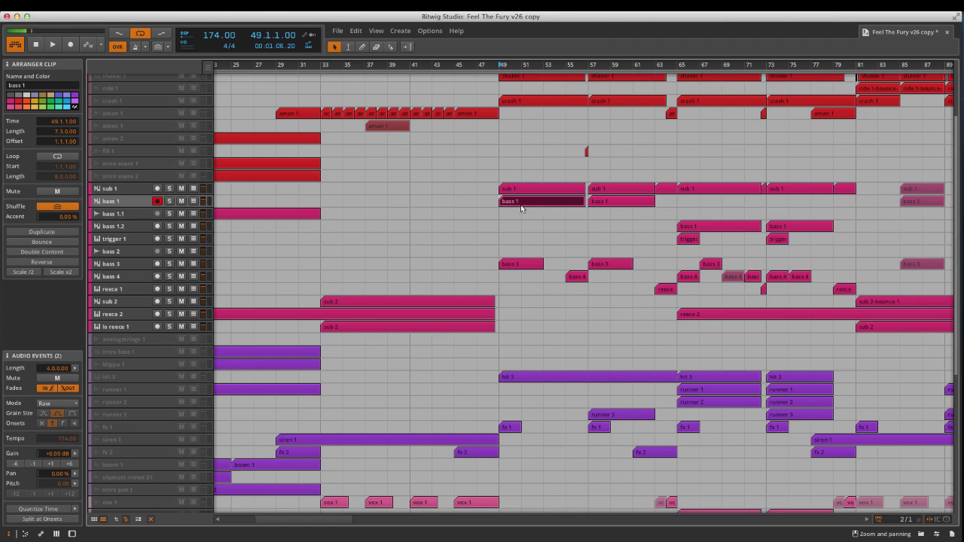
left_click(25, 535)
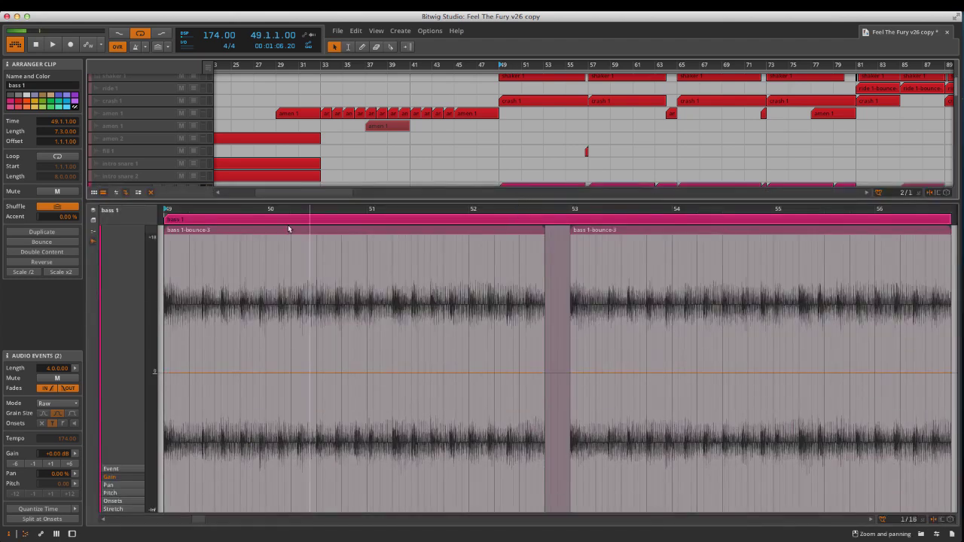
left_click(25, 534)
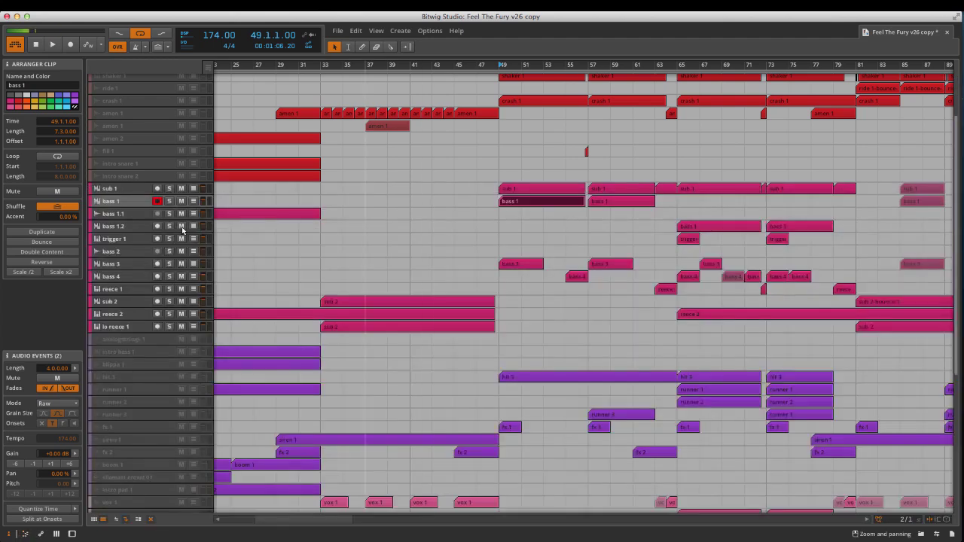
Show bass 1's devices, expand the deactivated Instrument Chain, try to open its Serum, and collapse the chain.
left_click(109, 202)
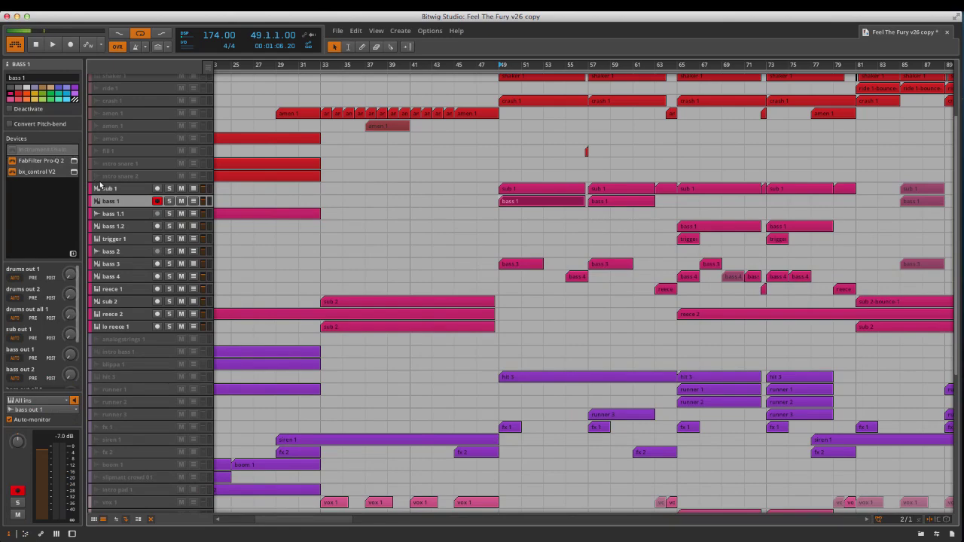
left_click(61, 152)
left_click(255, 422)
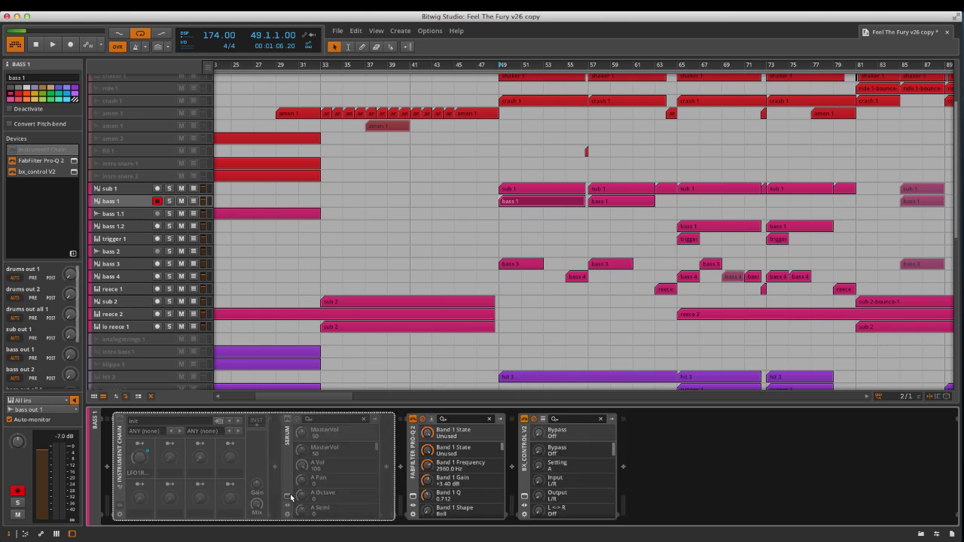
left_click(291, 498)
left_click(291, 497)
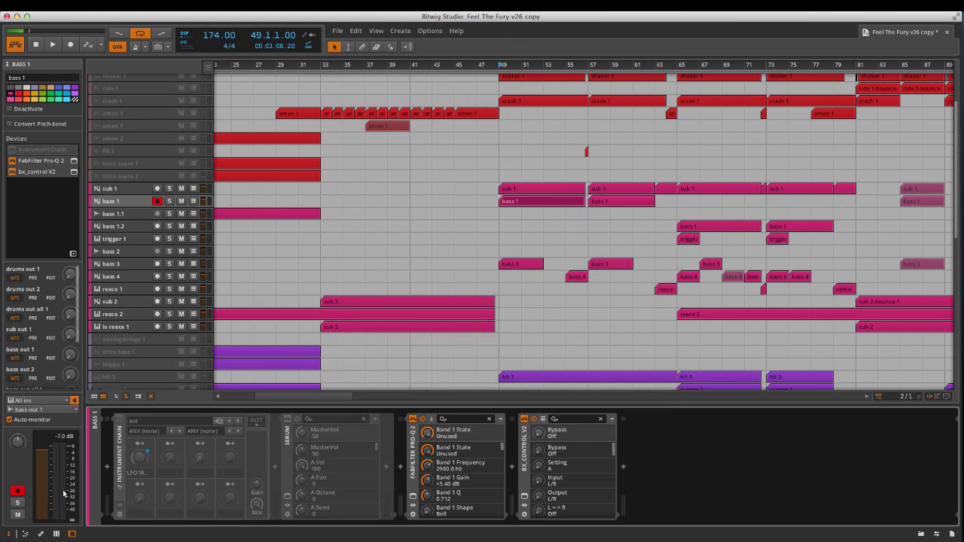
left_click(119, 441)
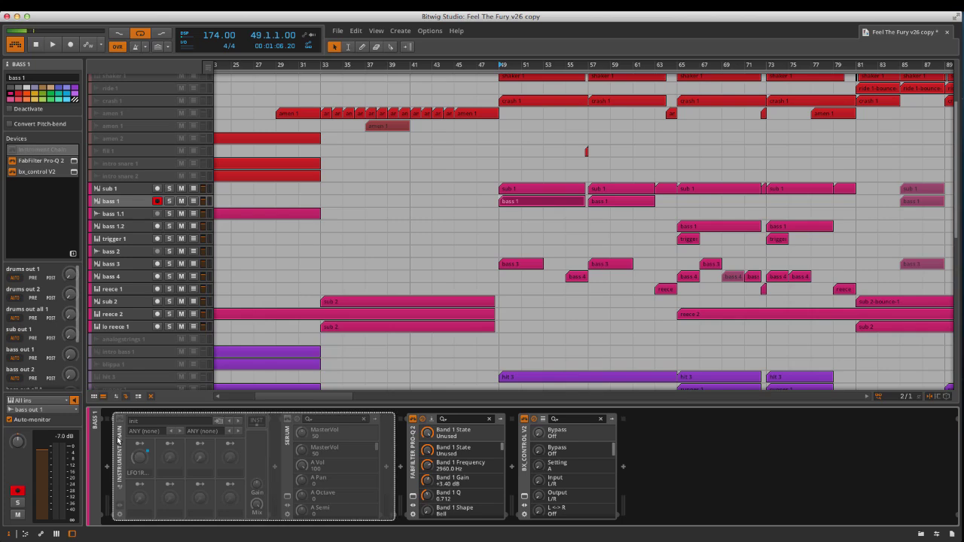
left_click(119, 442)
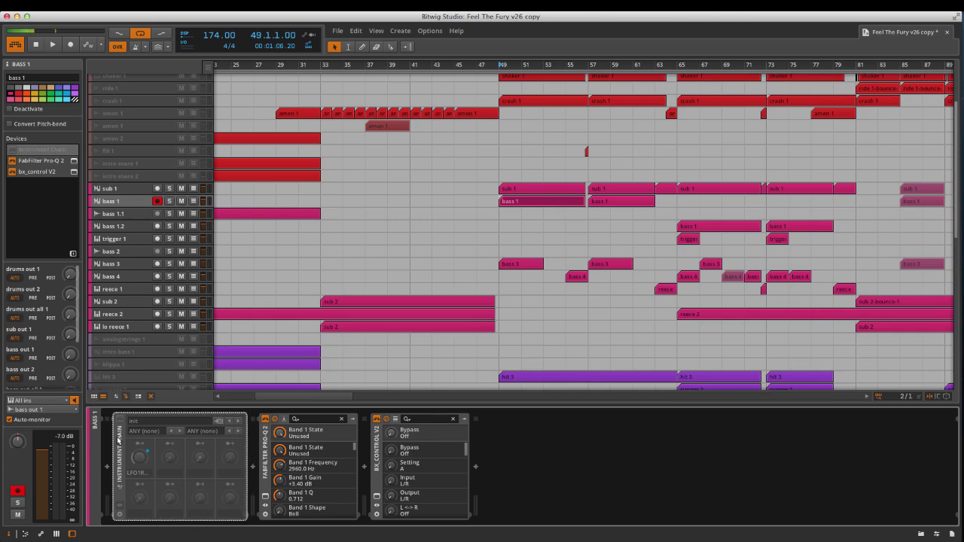
Inspect bass 1's FabFilter Pro-Q 2 tilt shelf band and the bx_control V2 stereo width, closing both plugin windows.
left_click(267, 497)
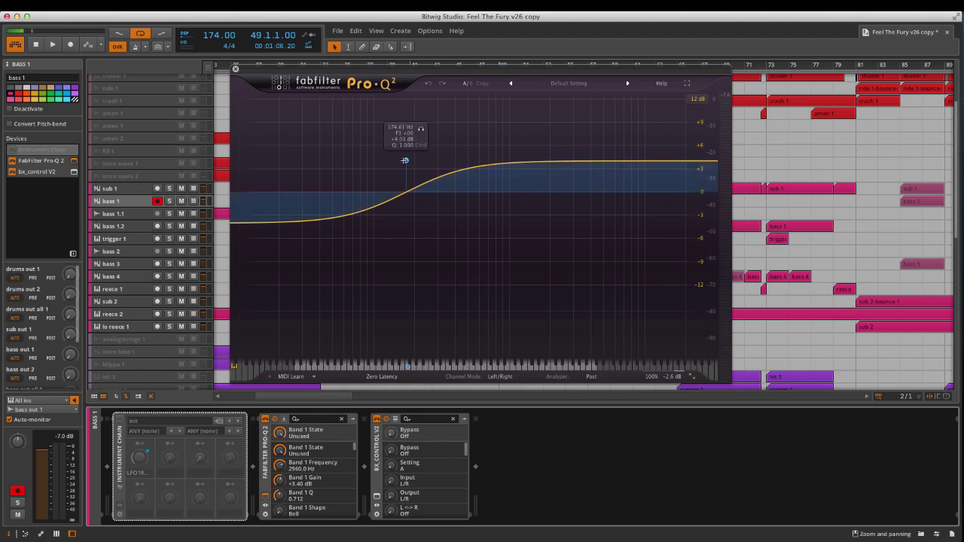
left_click(404, 161)
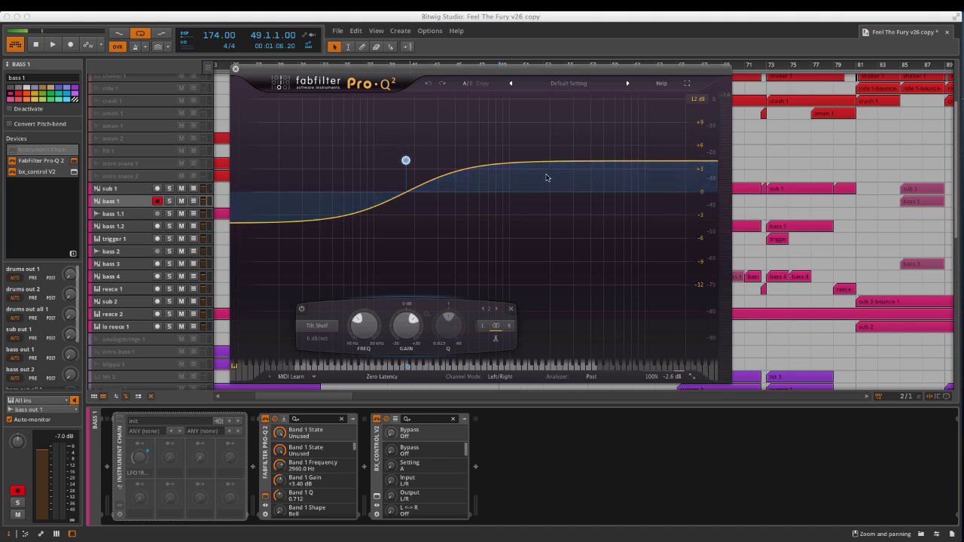
left_click(233, 69)
left_click(378, 497)
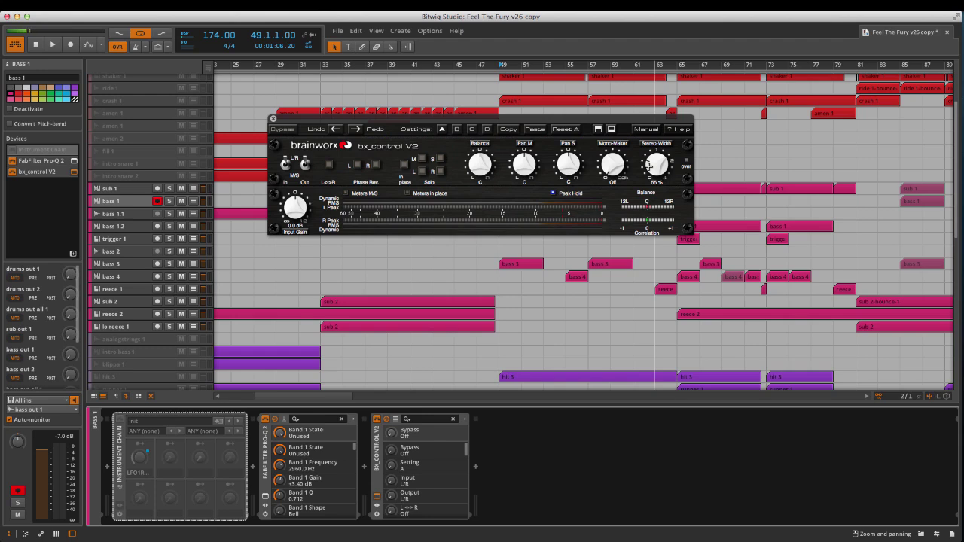
left_click(272, 119)
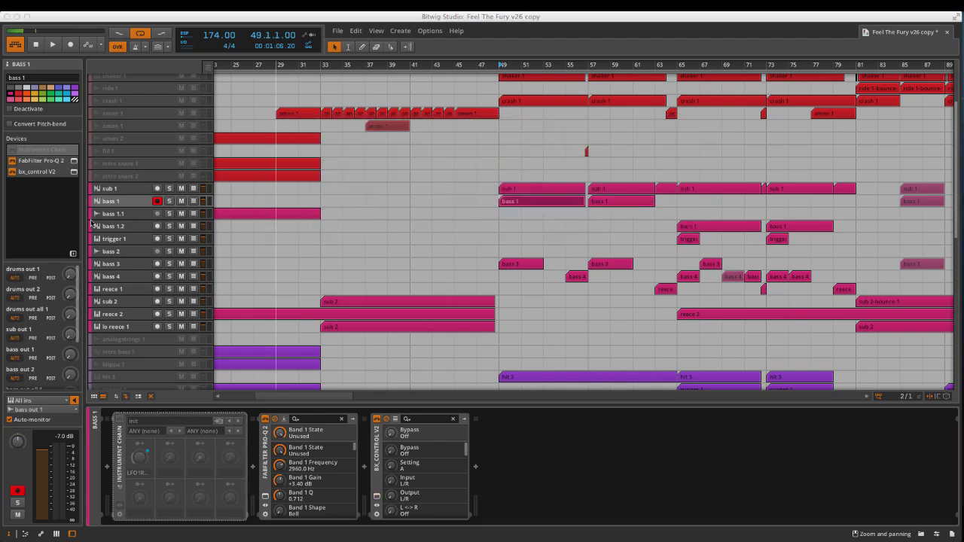
Check the device chains on sub 1 and bass 1, and play the arrangement from bar 49.
left_click(114, 214)
left_click(129, 203)
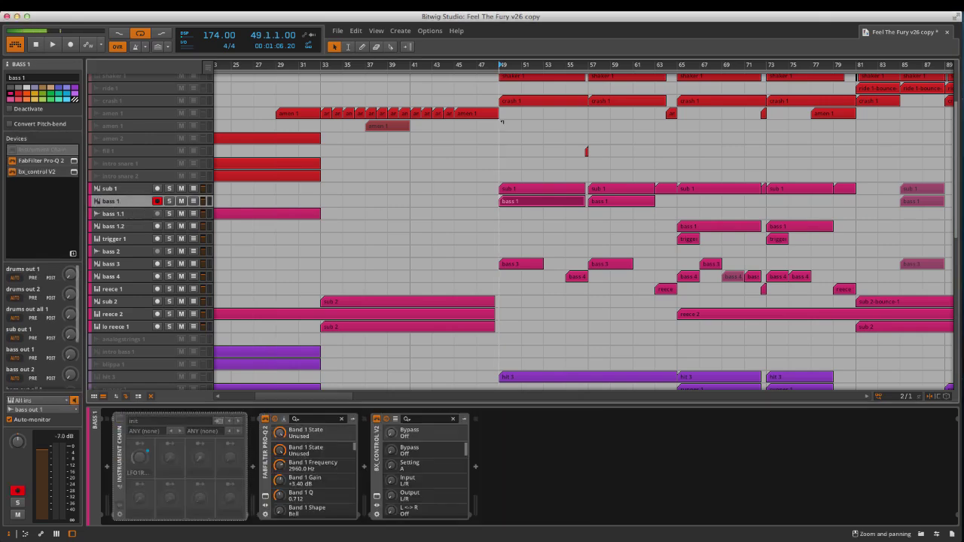
left_click(506, 201)
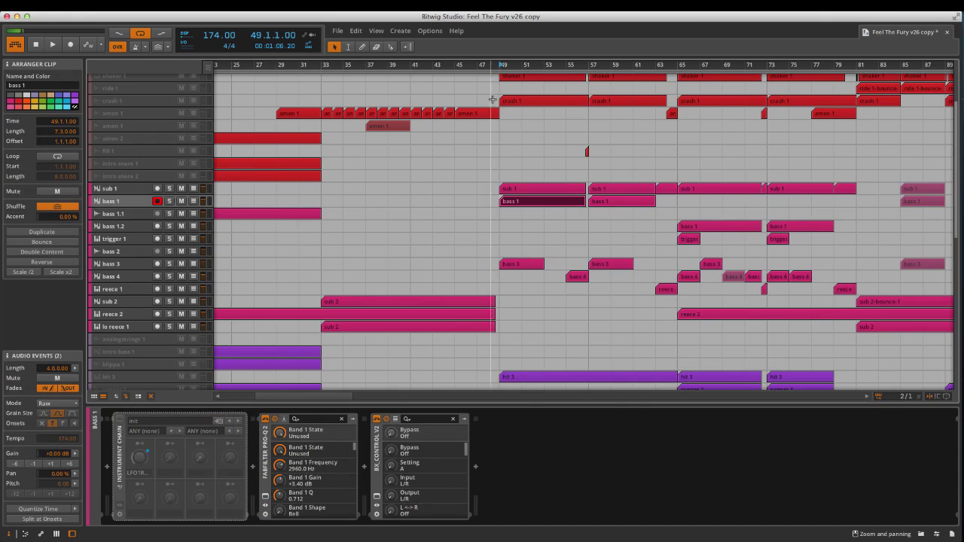
left_click(126, 192)
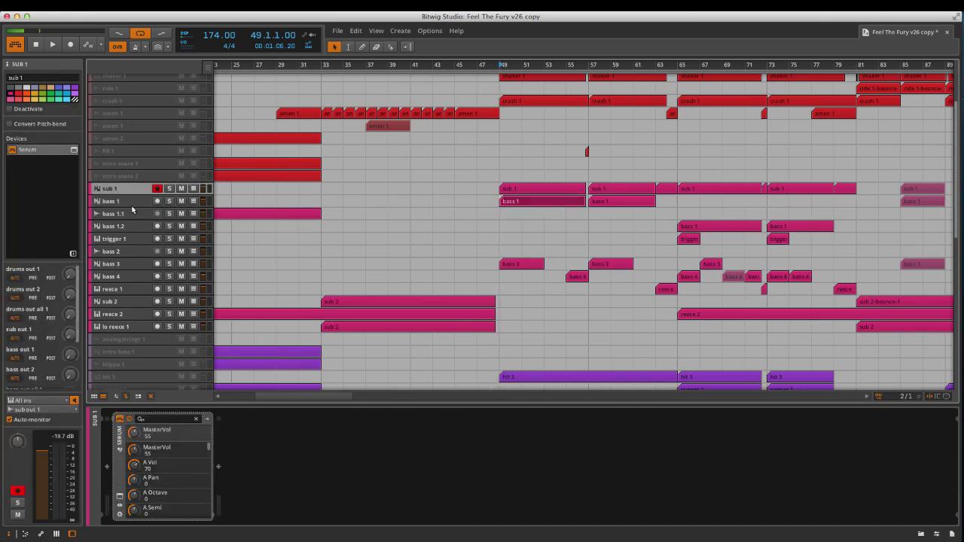
left_click(132, 205)
key("space")
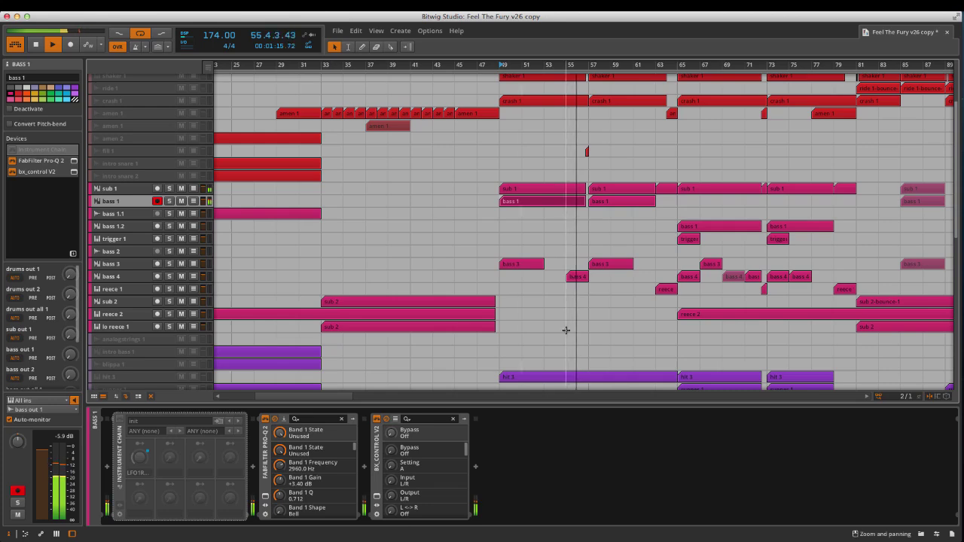
key("space")
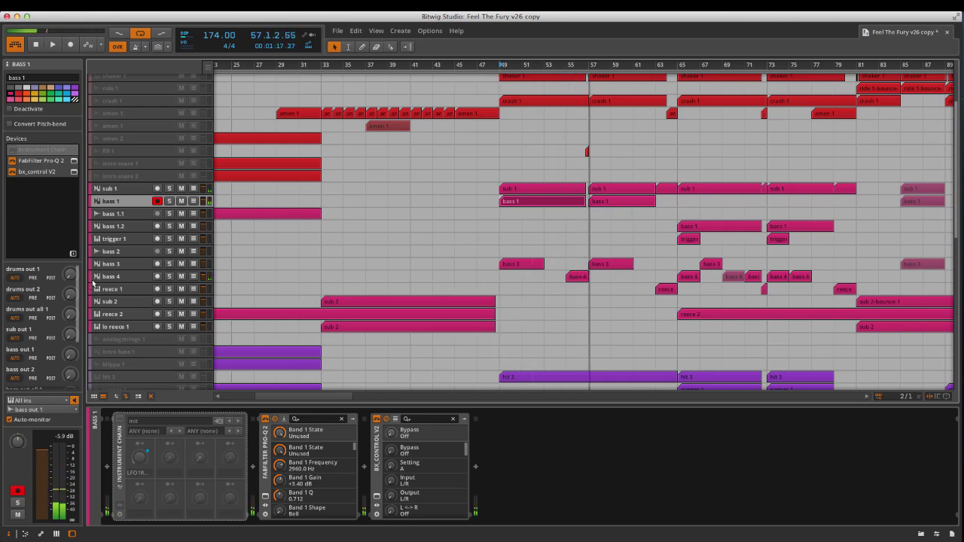
Compare the devices on bass 4 and bass 3, expanding bass 3's Instrument Chain.
left_click(98, 277)
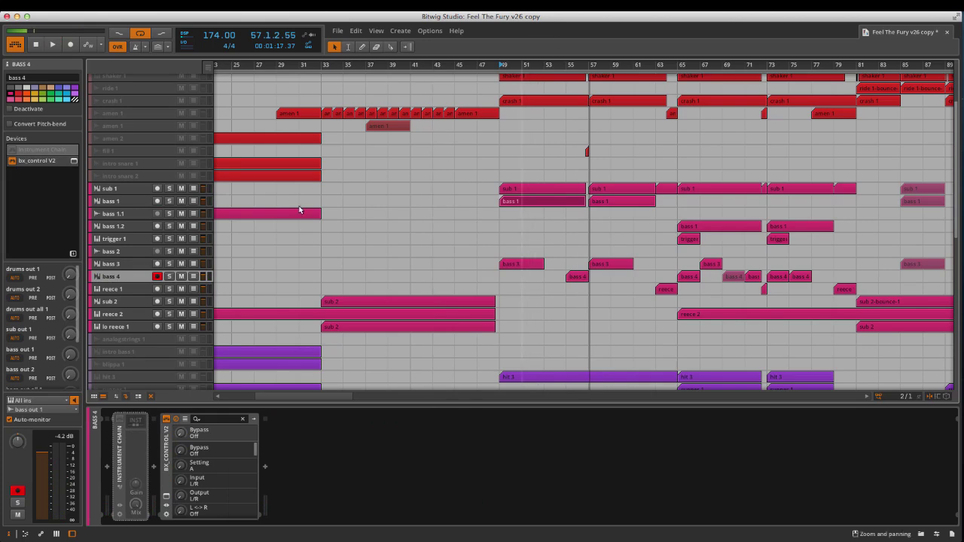
left_click(125, 265)
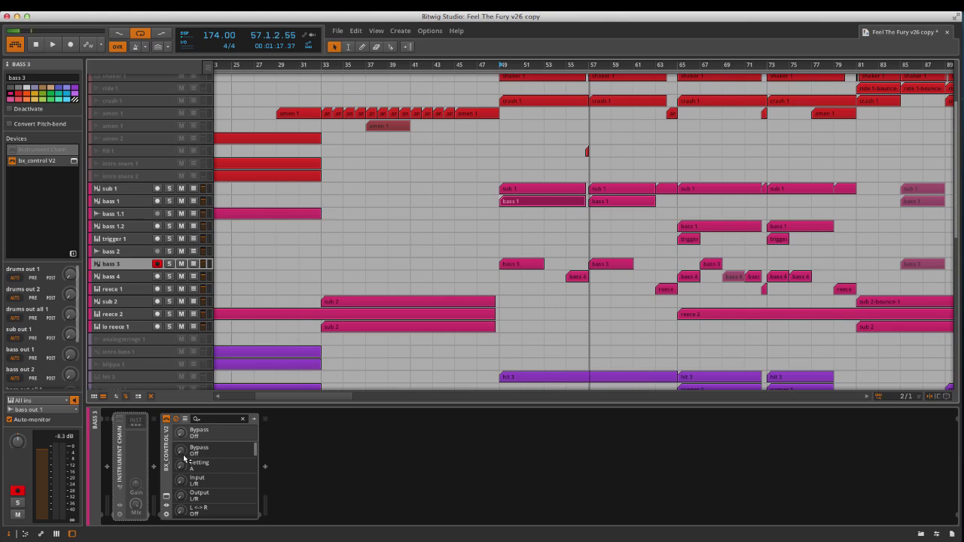
left_click(136, 422)
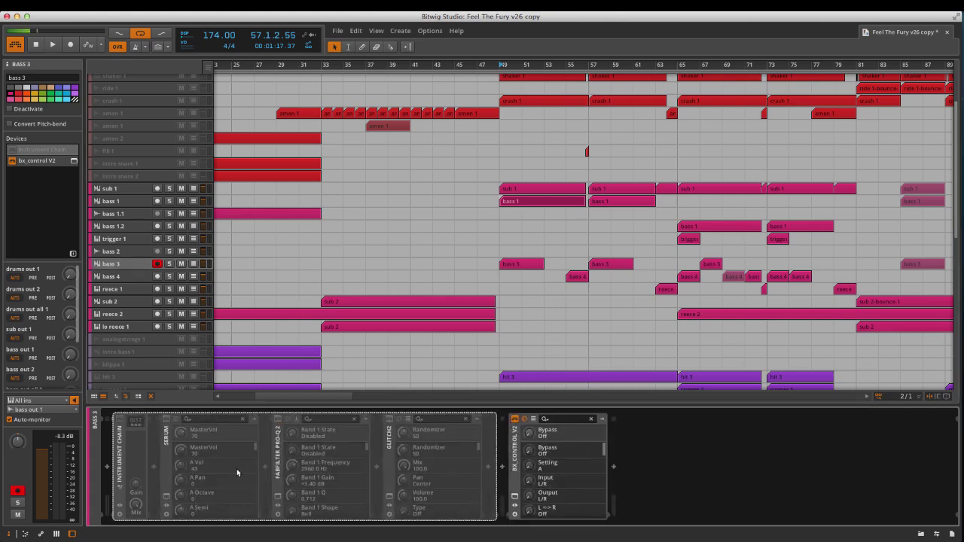
Open bass 3's Serum and examine its oscillators and the effects on its FX page.
left_click(164, 499)
left_click(164, 499)
left_click(165, 499)
left_click_drag(526, 57, 667, 186)
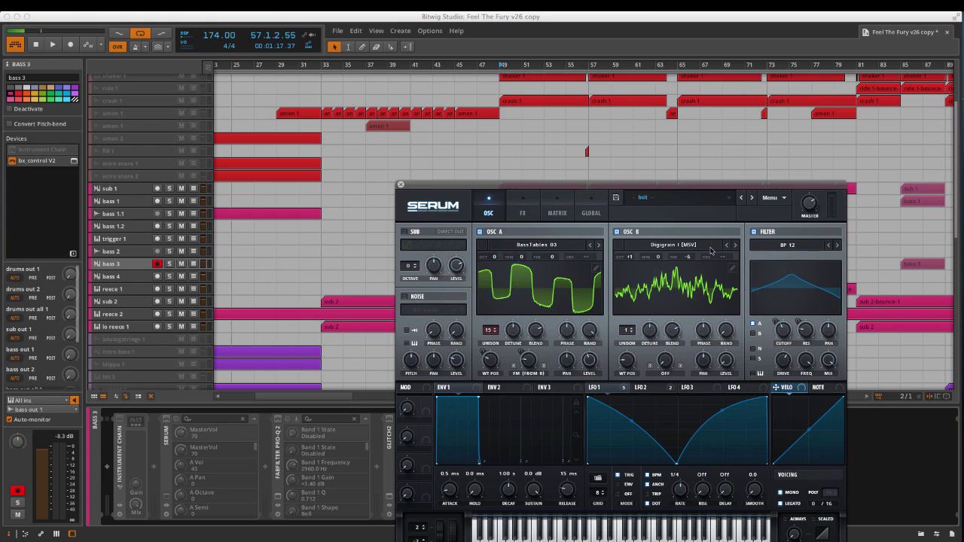
left_click(519, 200)
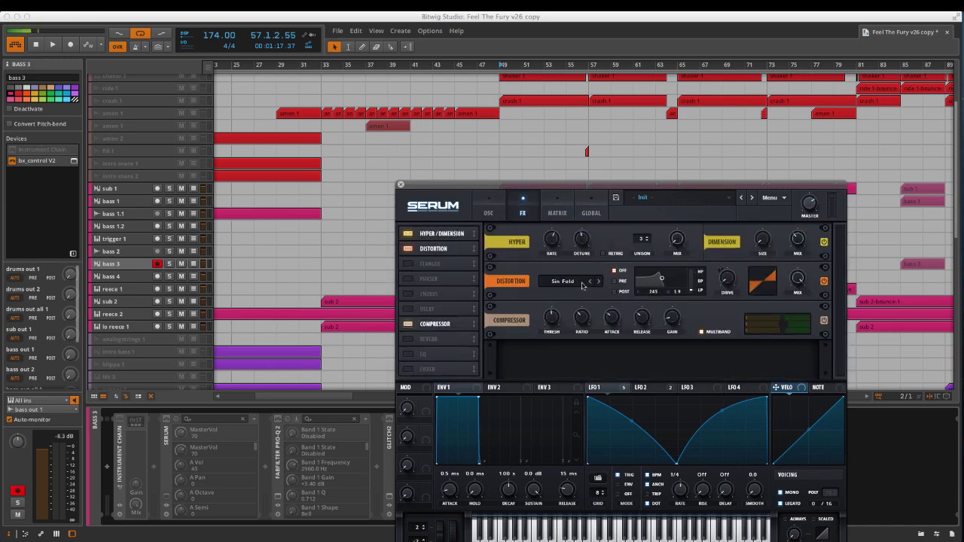
left_click(598, 183)
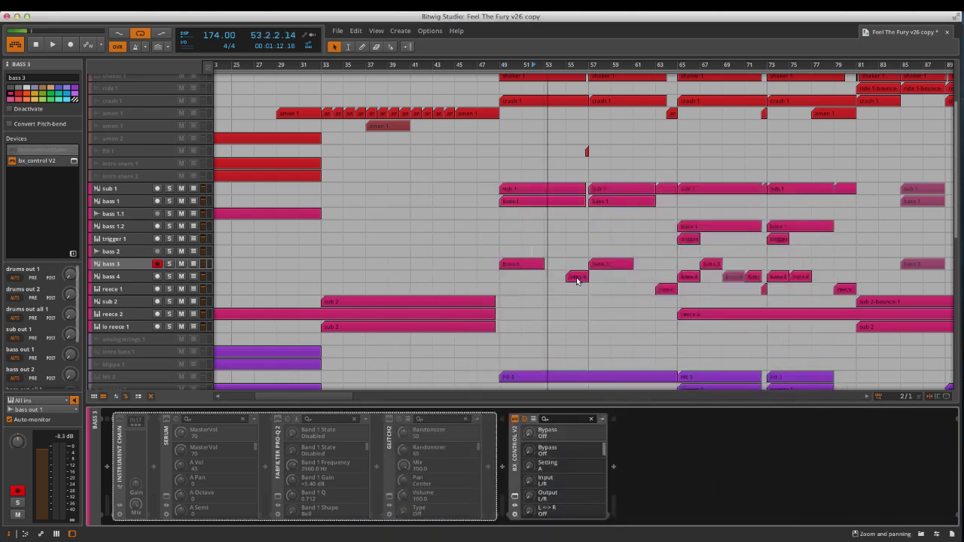
Check the devices on the bass out 2, bass out all 1 and sub out 1 effect tracks.
left_click(549, 277)
scroll(544, 202, "down", 10)
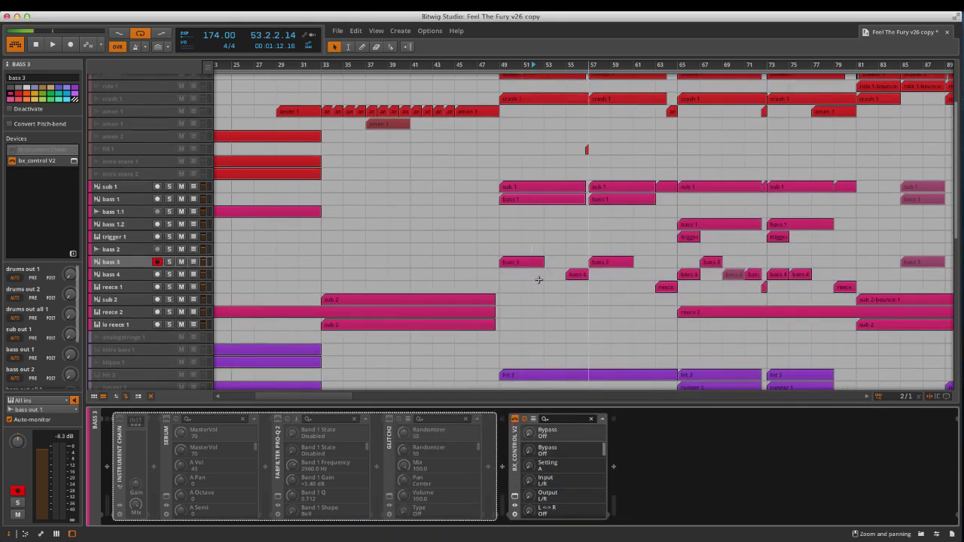
scroll(243, 304, "down", 5)
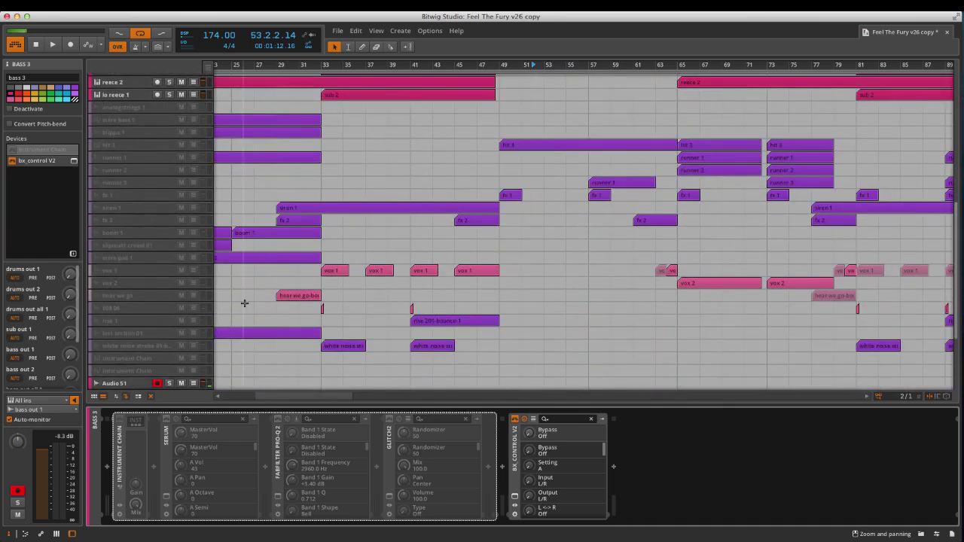
scroll(150, 354, "down", 3)
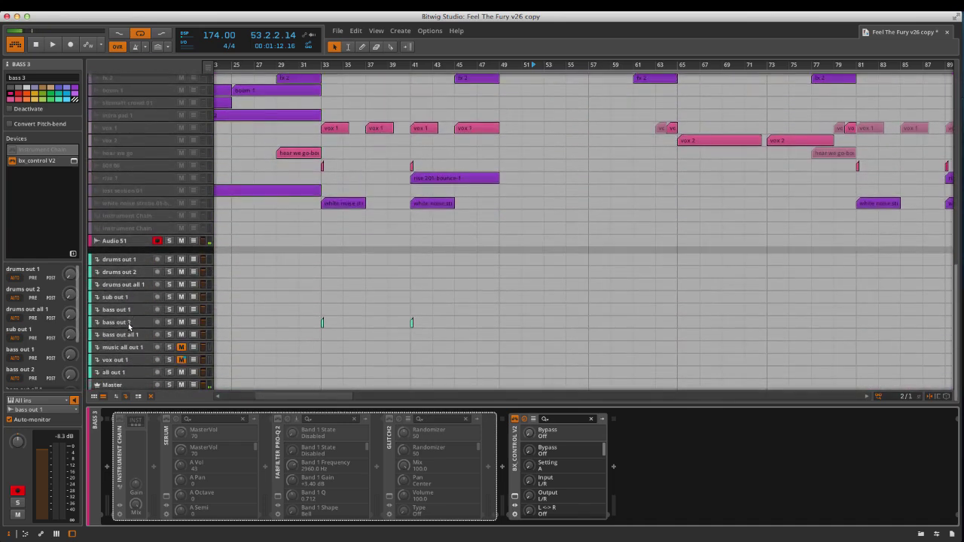
left_click(132, 309)
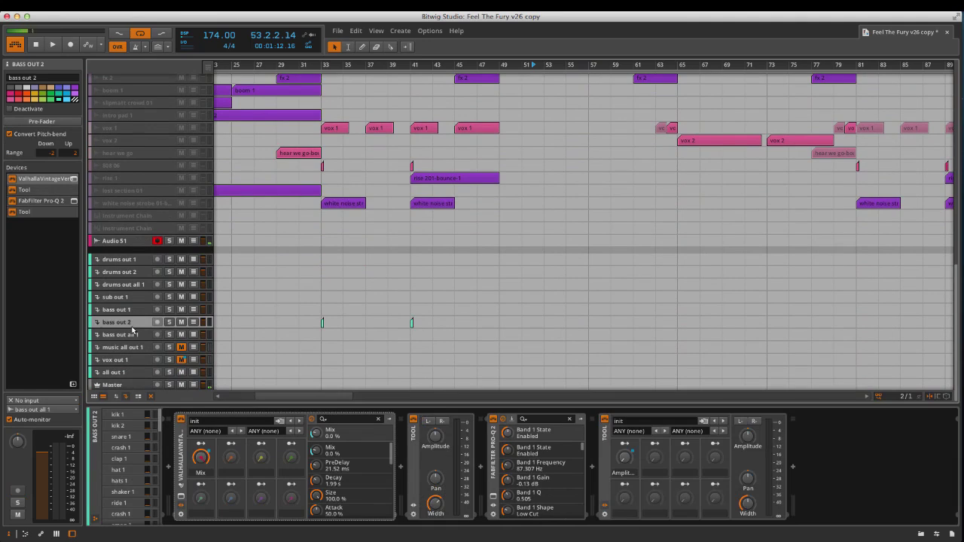
left_click(133, 335)
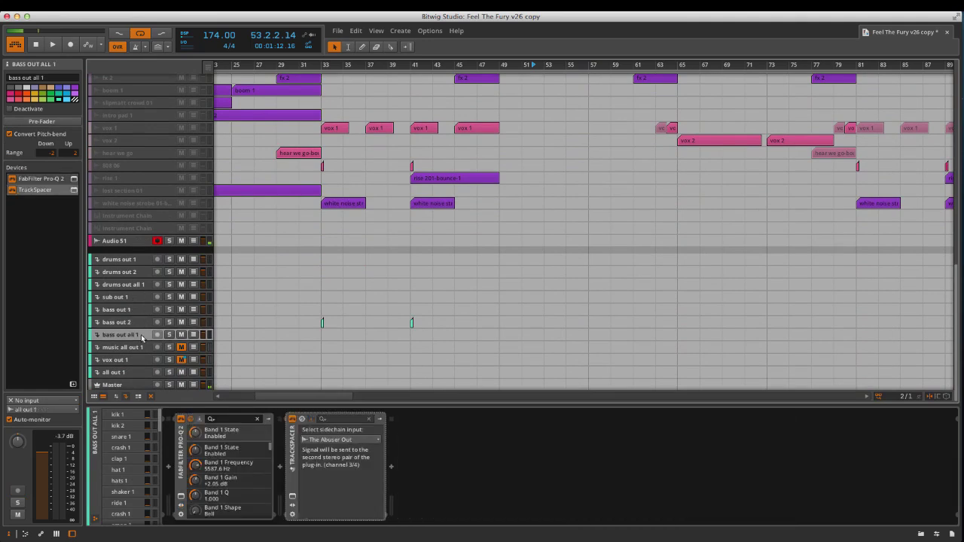
left_click(125, 299)
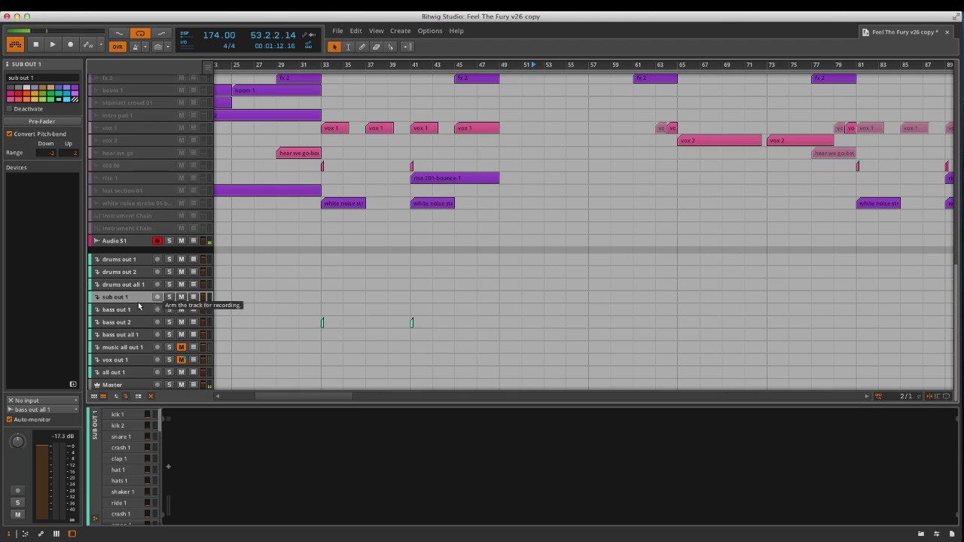
Compare the device chains on bass out 1 and bass out 2, and review bass out all 1.
left_click(129, 311)
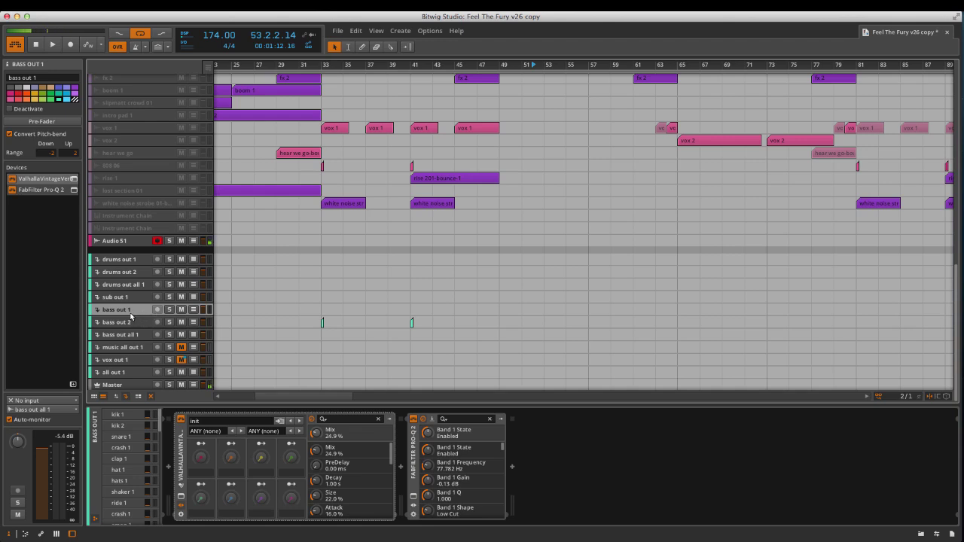
left_click(128, 324)
left_click(126, 310)
left_click(126, 324)
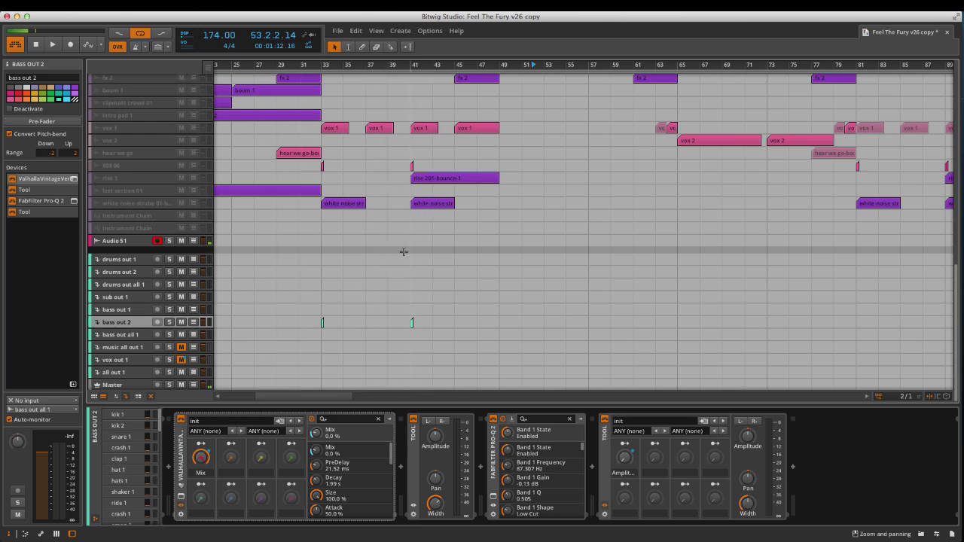
left_click(127, 336)
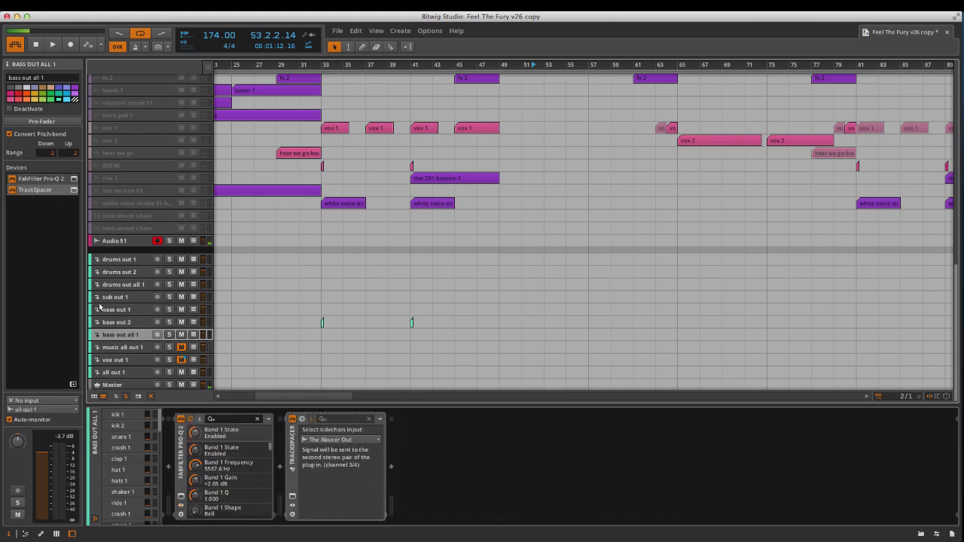
Return to bass out 1, inspect its FabFilter Pro-Q 2 low-cut and high-cut bands, and close the plugin window.
left_click(145, 320)
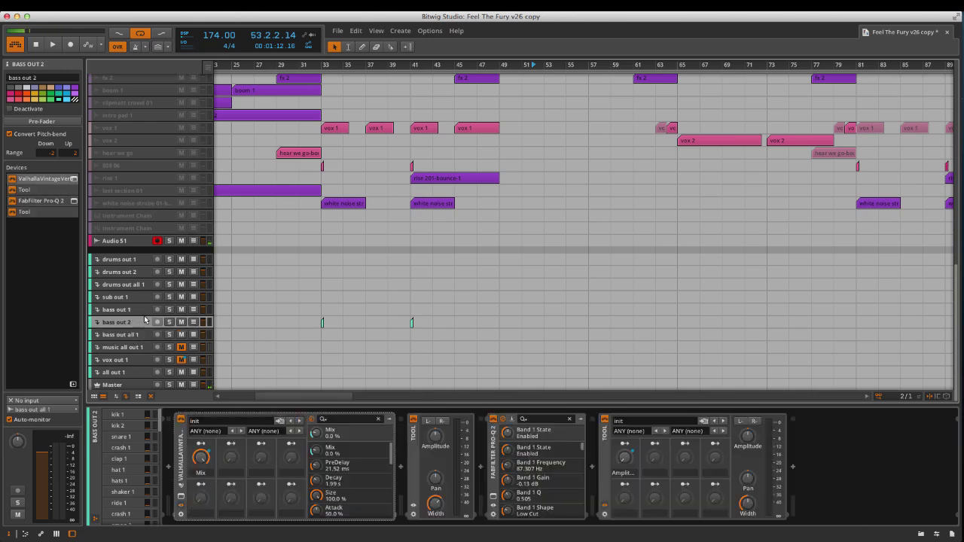
left_click(144, 310)
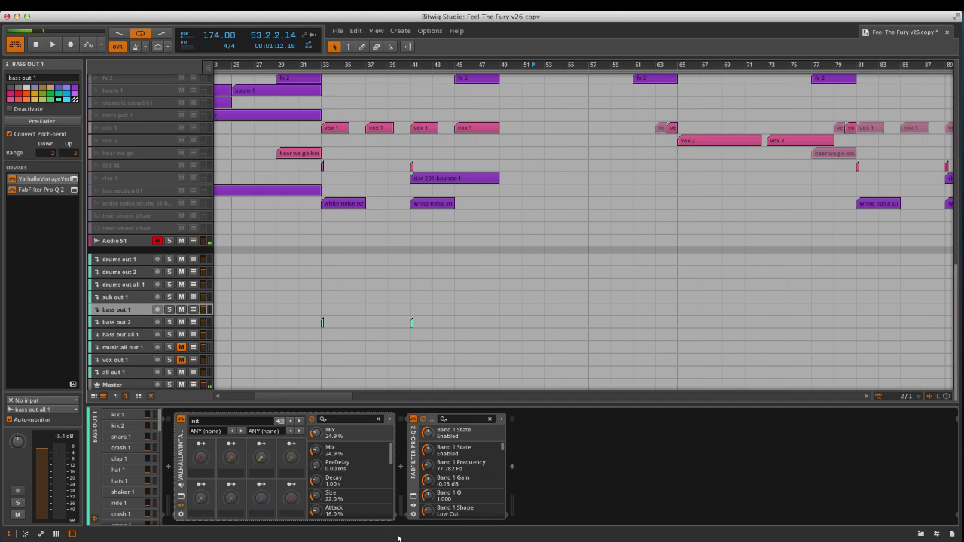
left_click(414, 498)
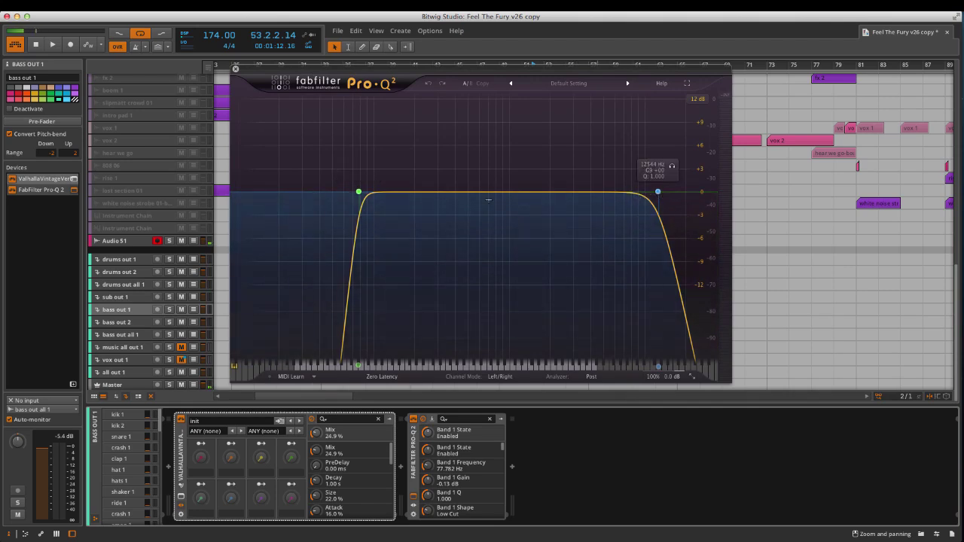
left_click(235, 68)
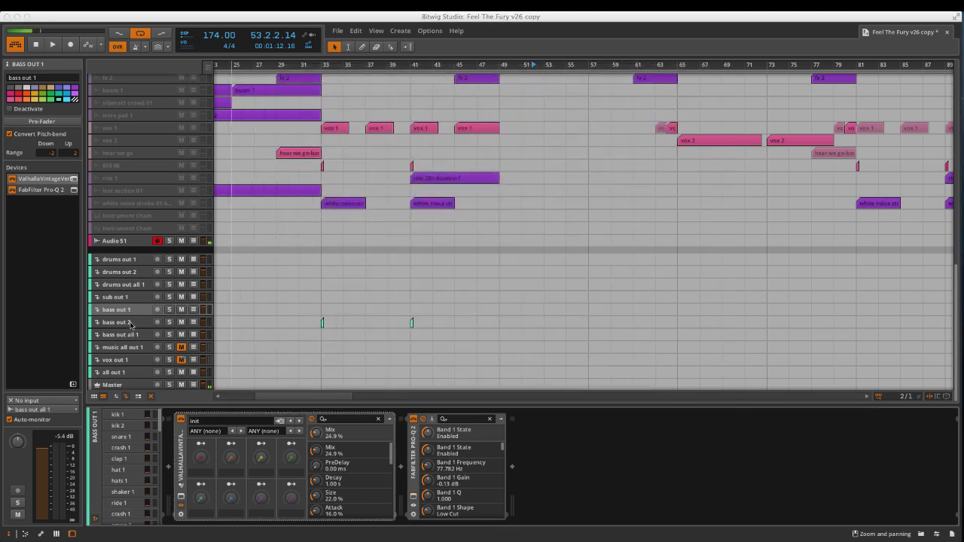
Examine bass out 2's ValhallaVintageVerb parameters and the width setting of its first Tool device.
left_click(130, 324)
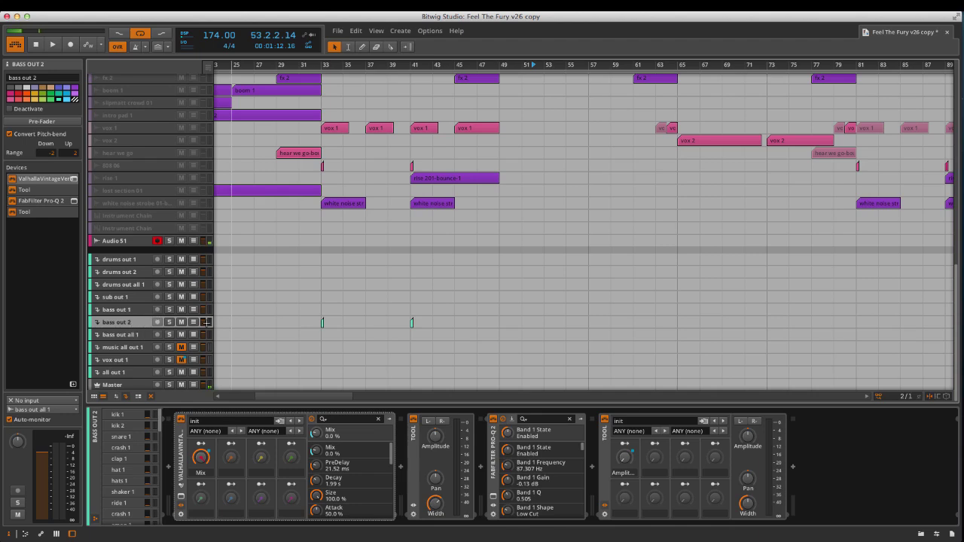
scroll(278, 256, "up", 10)
scroll(292, 163, "down", 5)
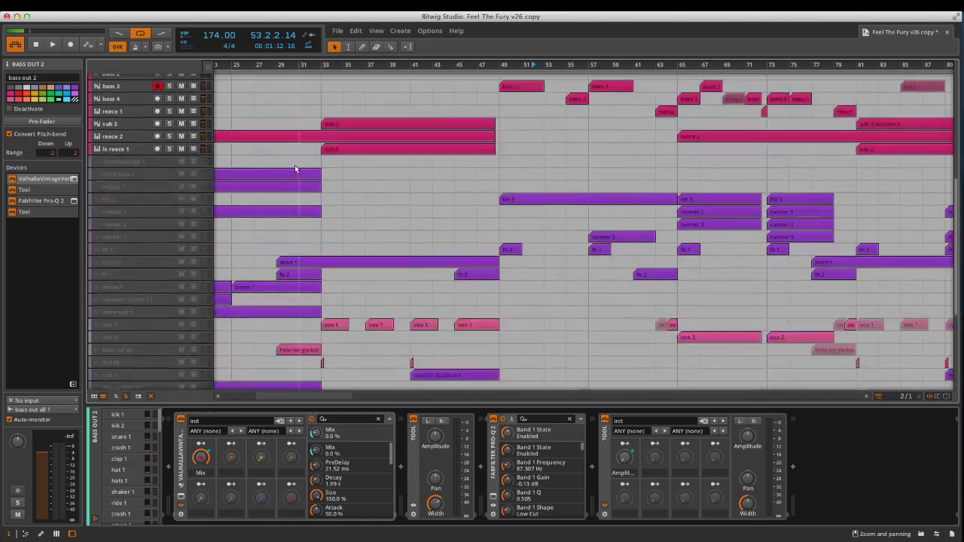
scroll(351, 474, "down", 1)
scroll(355, 355, "down", 1)
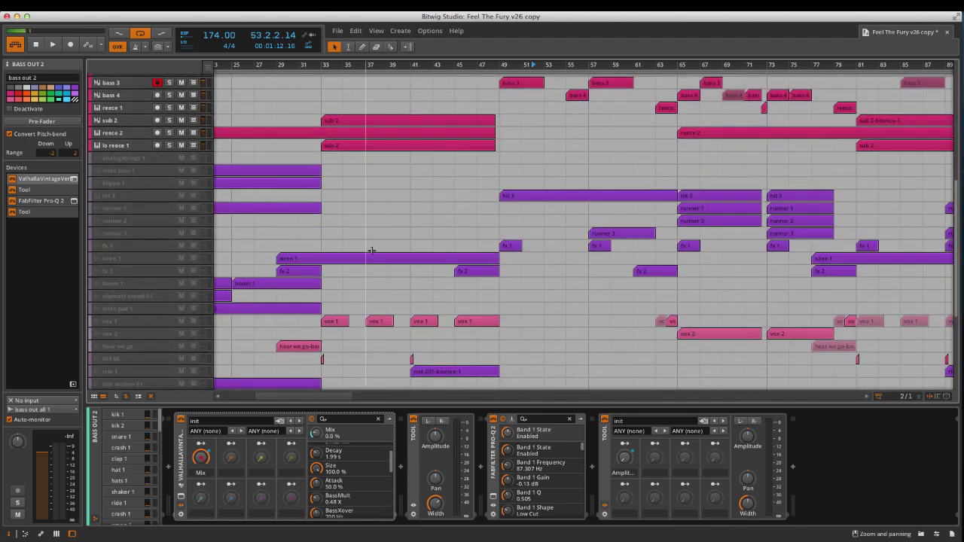
scroll(371, 250, "down", 1)
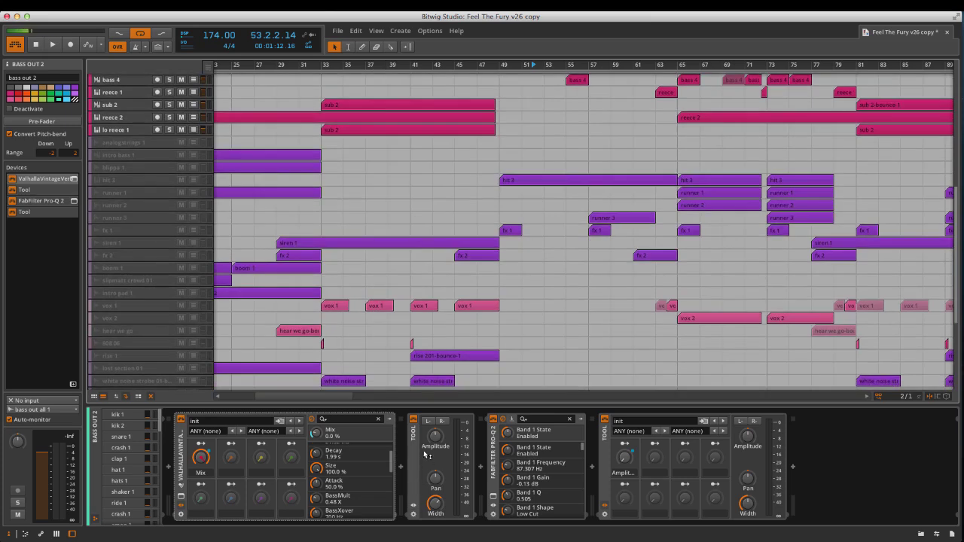
left_click(438, 508)
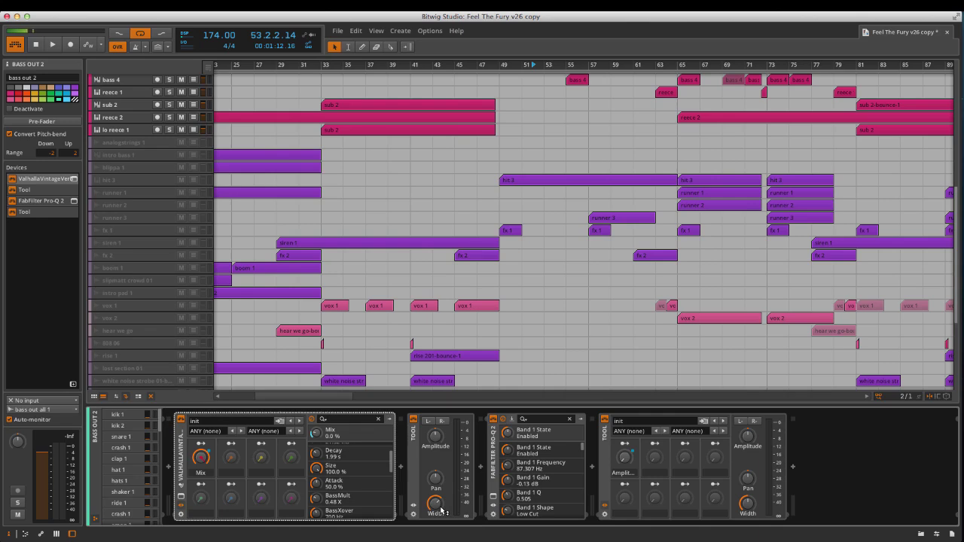
Inspect the cut and boost bands in bass out 2's FabFilter Pro-Q 2, and close the plugin window.
left_click(493, 498)
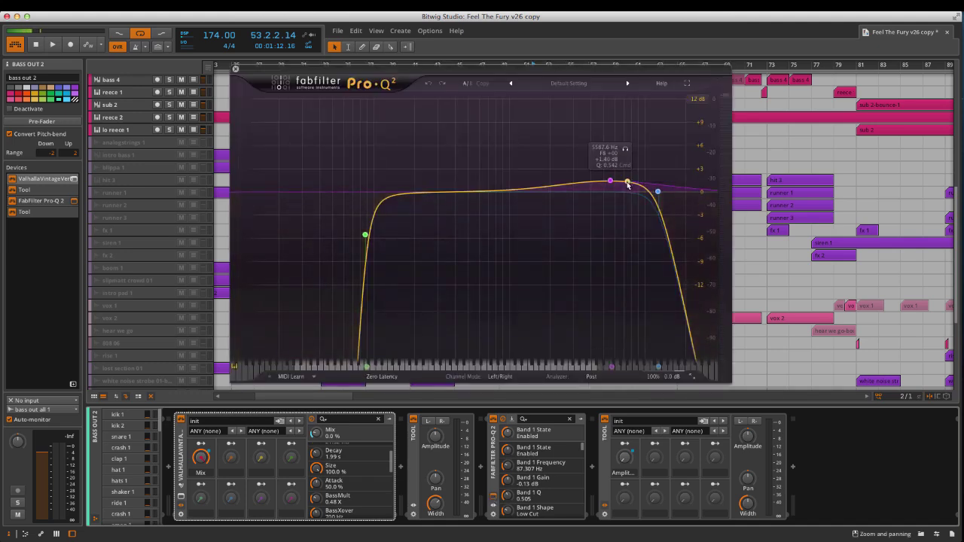
mouse_move(387, 246)
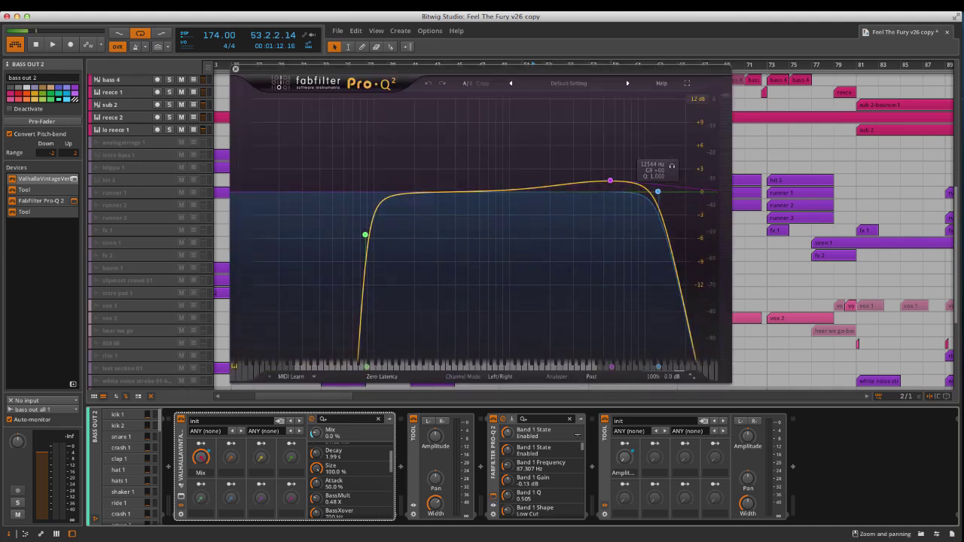
left_click(493, 498)
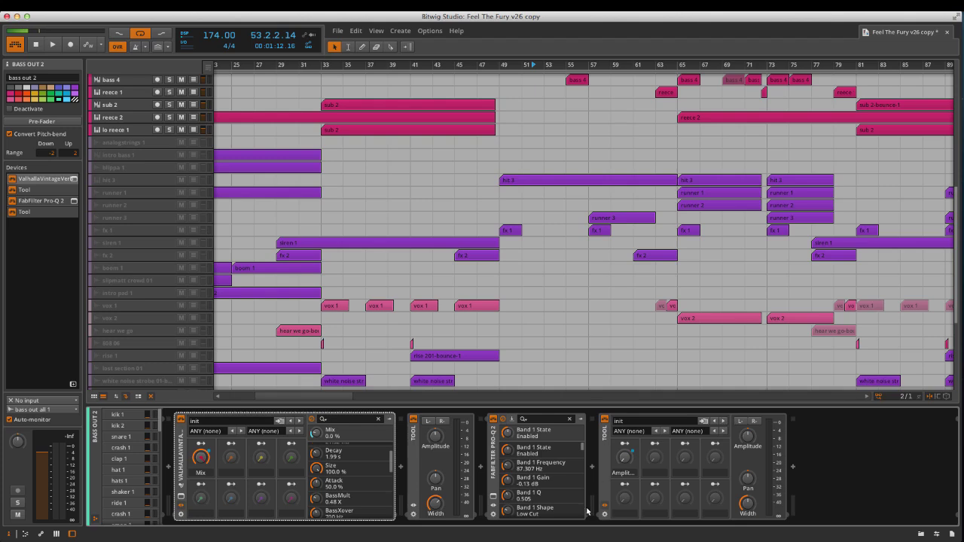
Show bass out 2's Tool Amplitude (Macro 1) automation, play it from bar 29, and check the macro's mapping.
left_click_drag(280, 277, 392, 316)
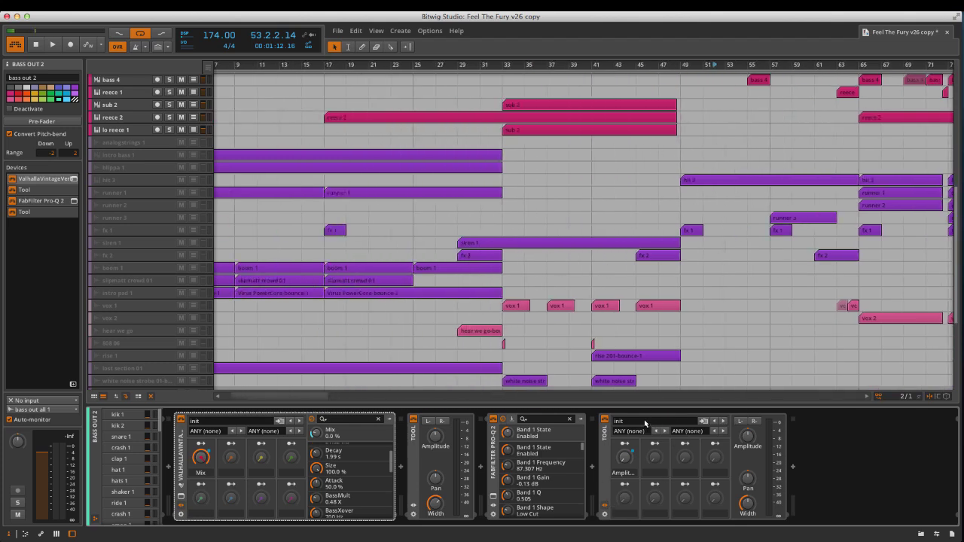
scroll(633, 317, "down", 5)
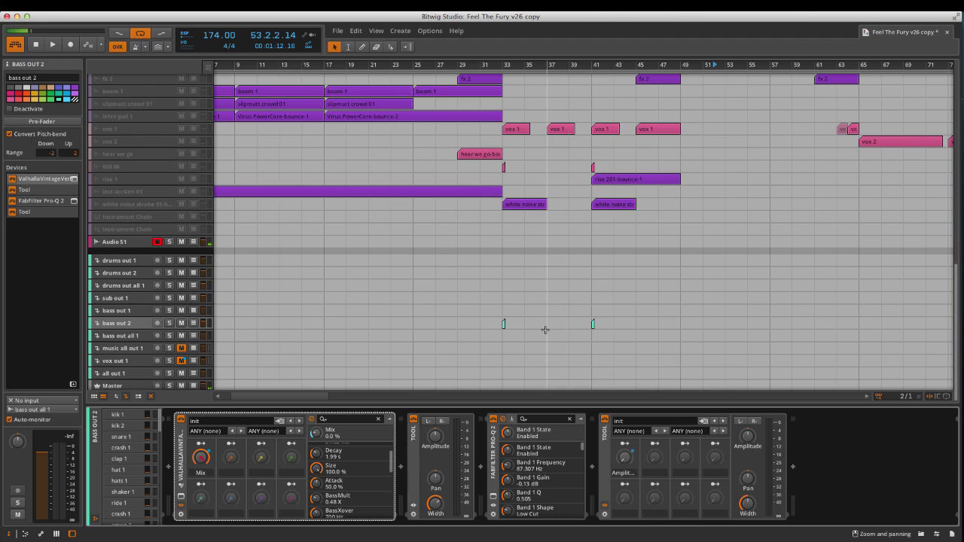
scroll(550, 330, "right", 10)
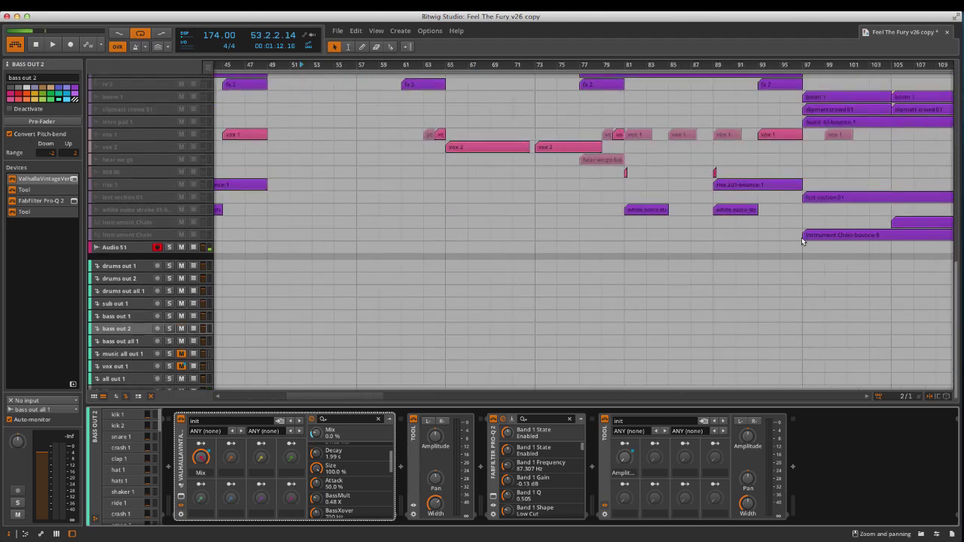
scroll(791, 247, "left", 4)
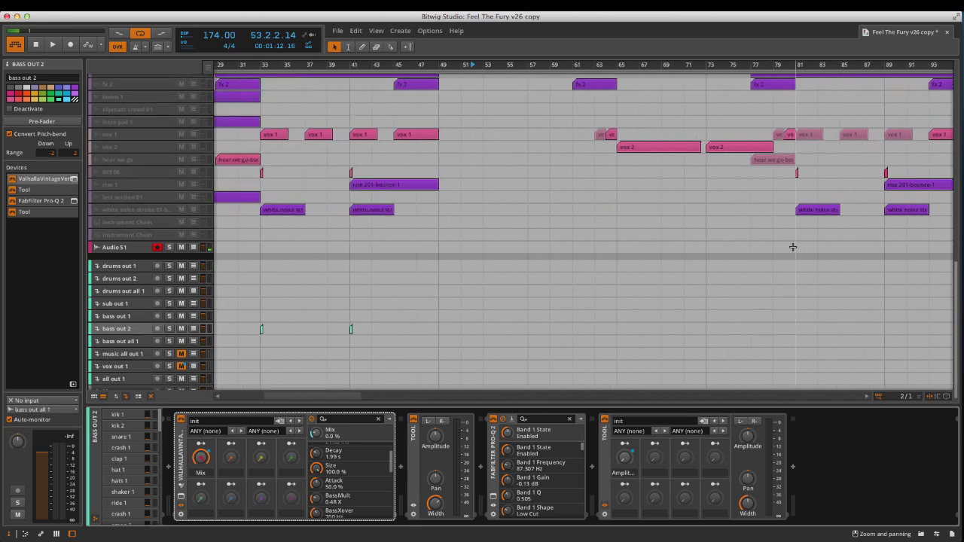
scroll(799, 245, "left", 4)
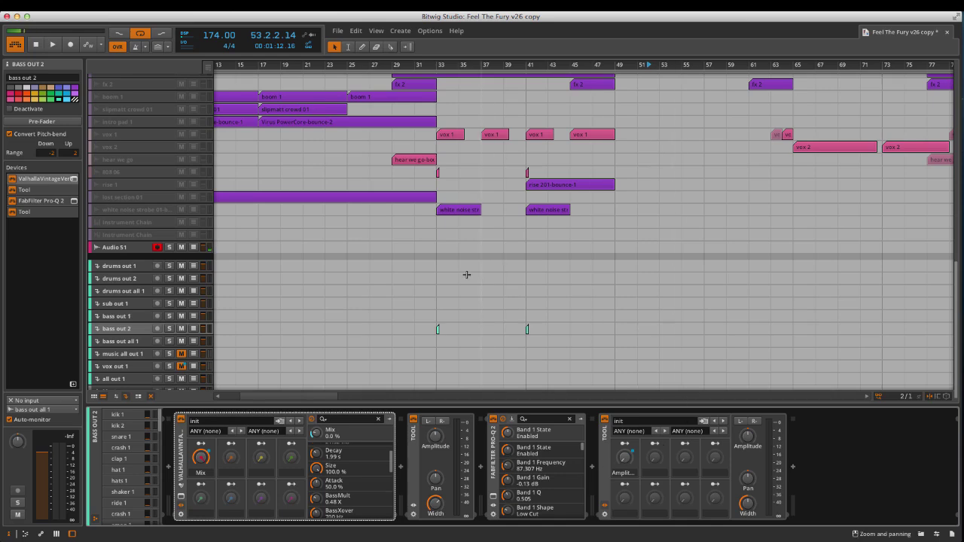
scroll(468, 196, "up", 10)
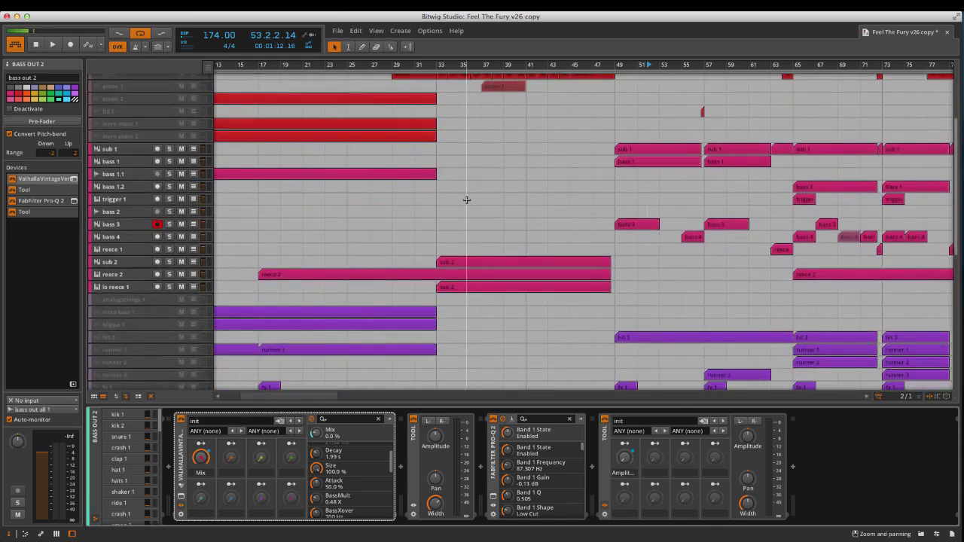
scroll(466, 200, "down", 15)
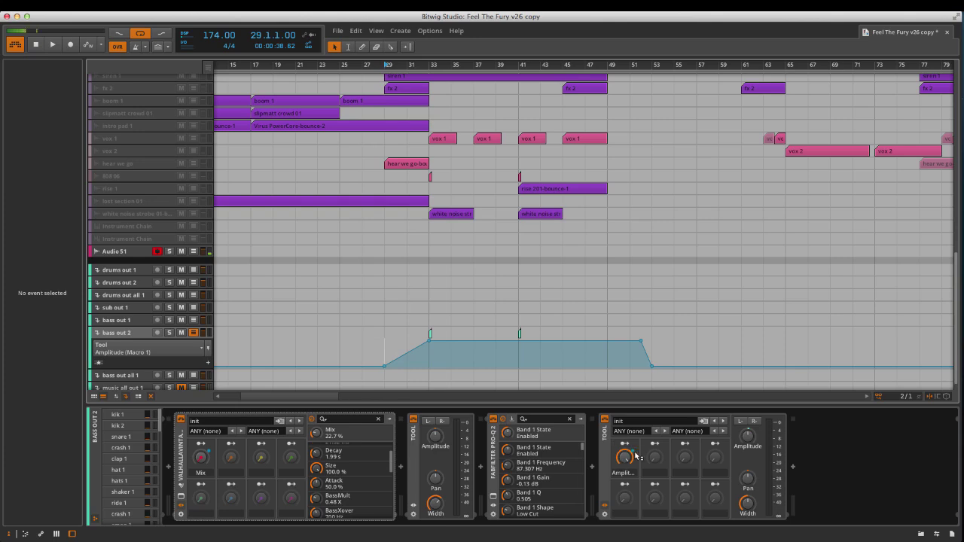
key("space")
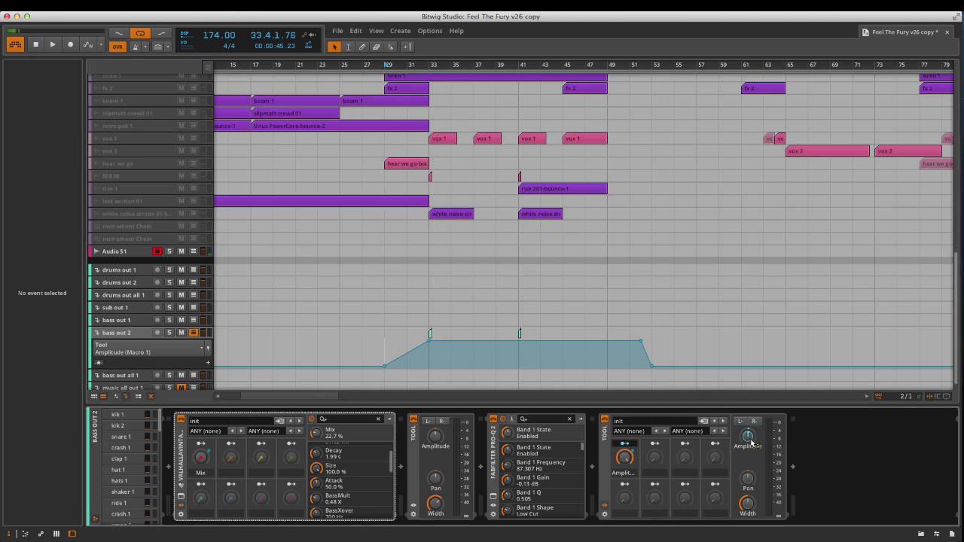
left_click(624, 445)
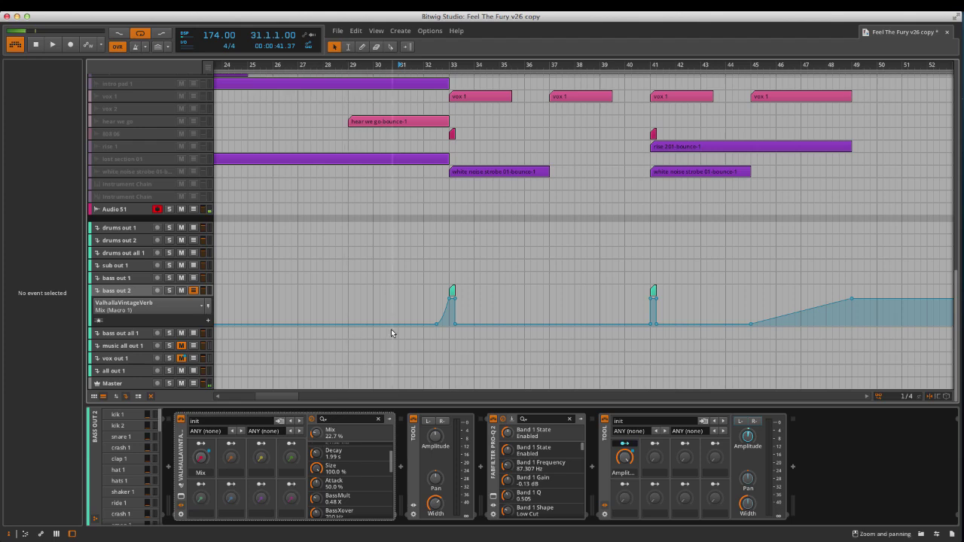
Play the arrangement from bar 29 to hear bass out 2's ValhallaVintageVerb Mix (Macro 1) automation.
left_click(419, 200)
left_click(393, 218)
left_click(352, 218)
key("space")
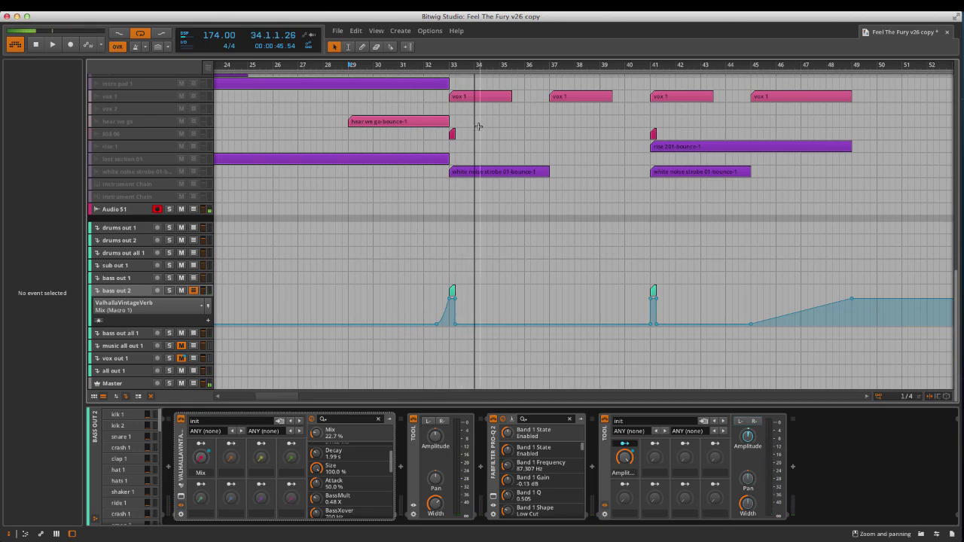
Review the bass clips across the intro and select the reece 2 track to show its Instrument Chain macros.
scroll(482, 127, "up", 3)
scroll(482, 127, "left", 3)
scroll(482, 128, "left", 1)
scroll(482, 128, "up", 15)
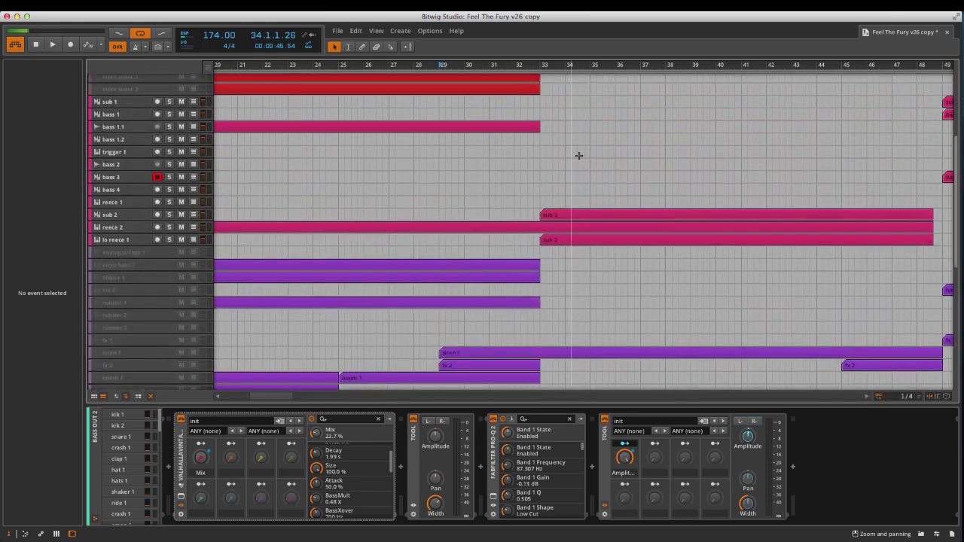
scroll(570, 174, "down", 8)
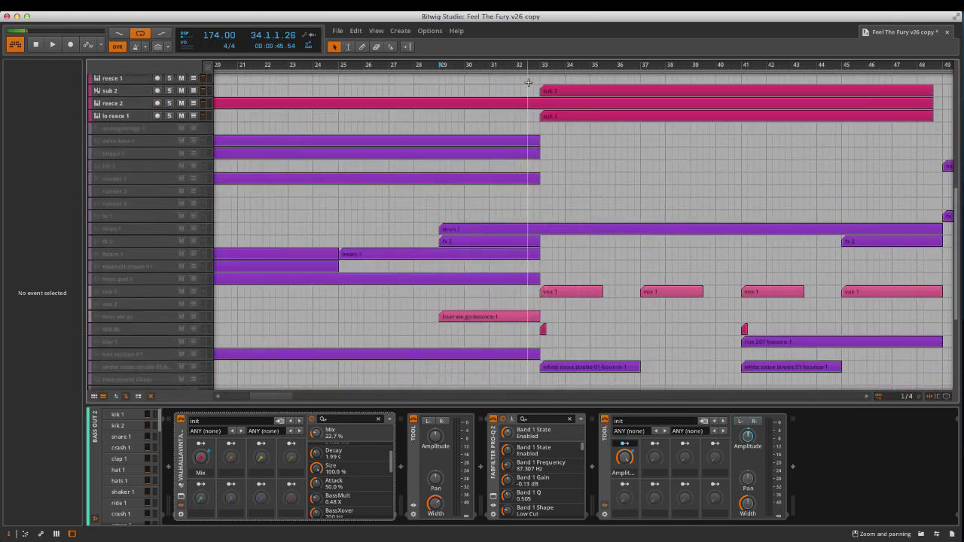
scroll(534, 67, "down", 5)
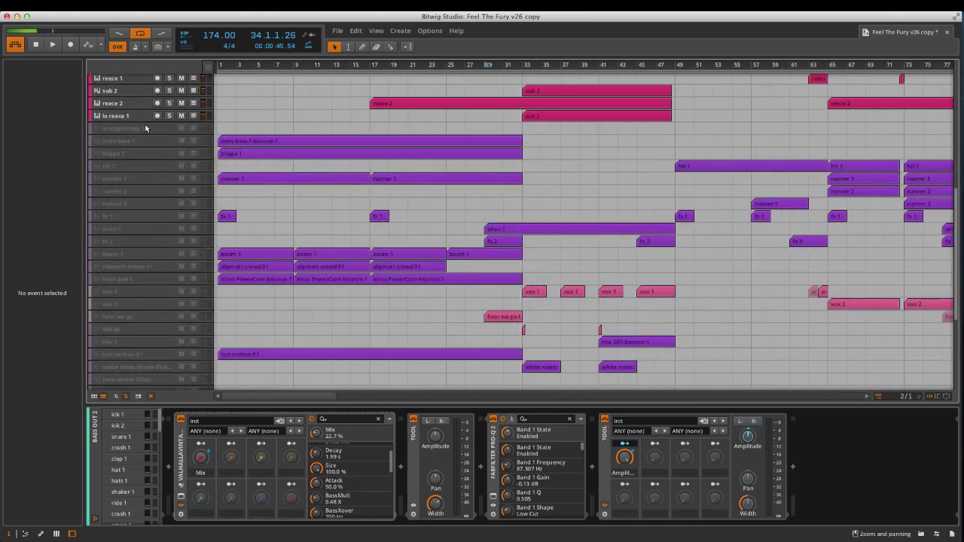
left_click(119, 105)
scroll(430, 151, "up", 7)
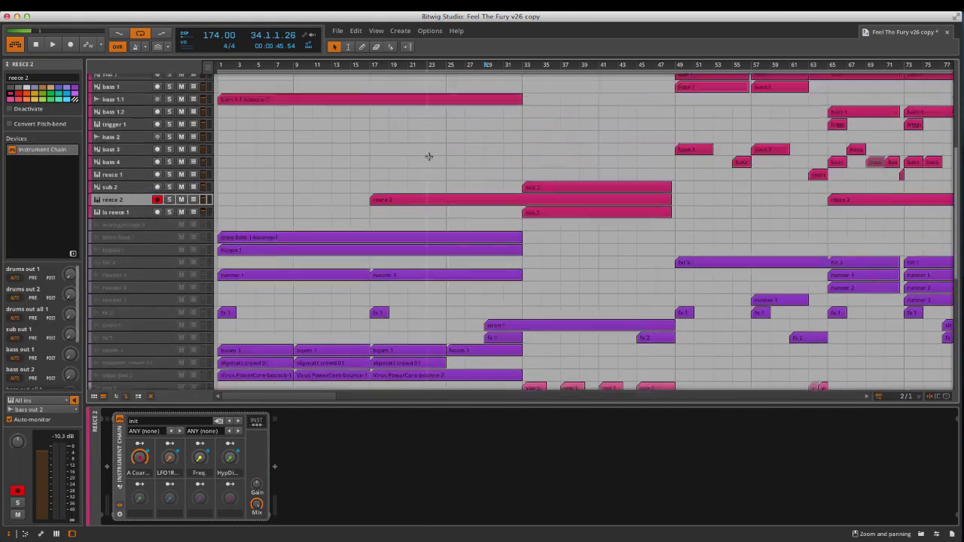
Expand reece 2's Instrument Chain to show its devices, and show the track's automation lane.
left_click(256, 423)
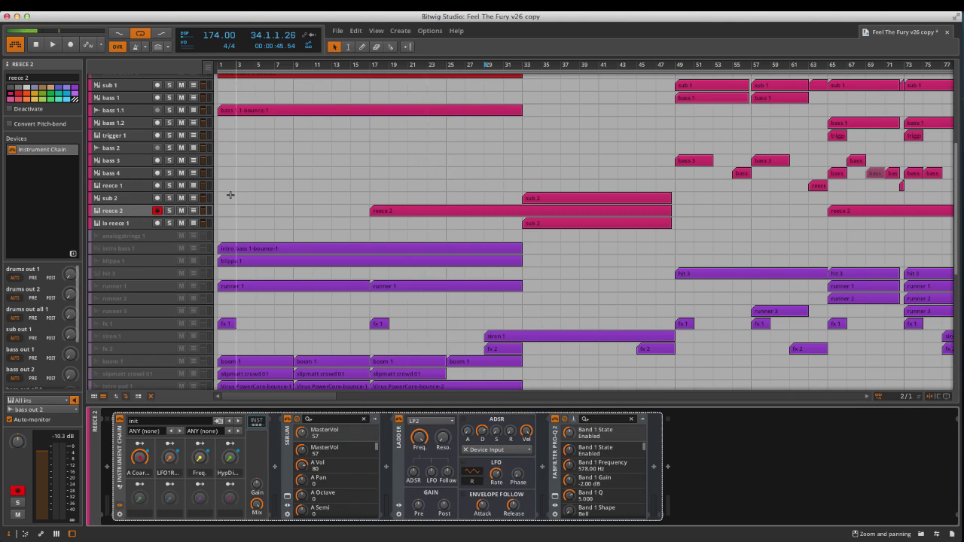
left_click(205, 211)
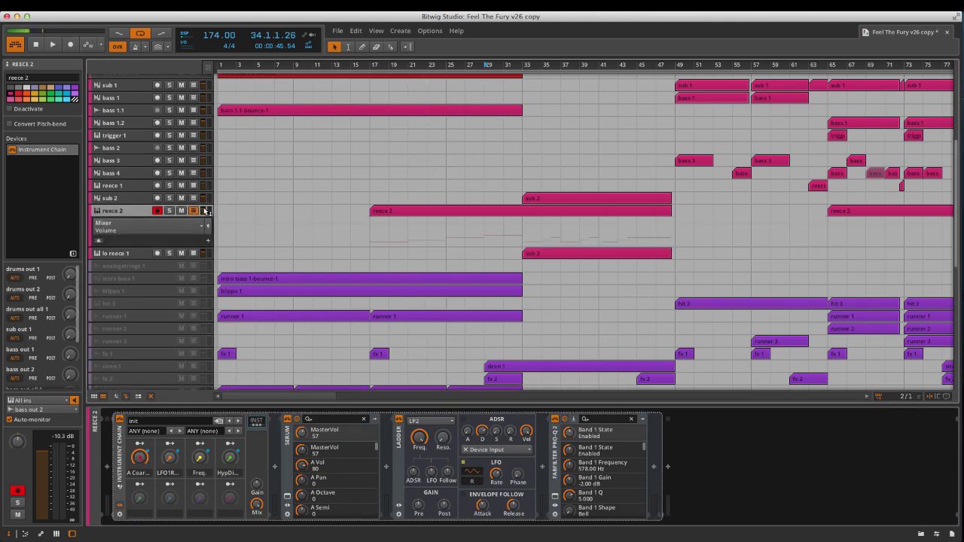
left_click(162, 225)
left_click(146, 222)
Play the reece 2 clip from bar 17, stop playback, and look over the surrounding tracks.
left_click(368, 214)
key("space")
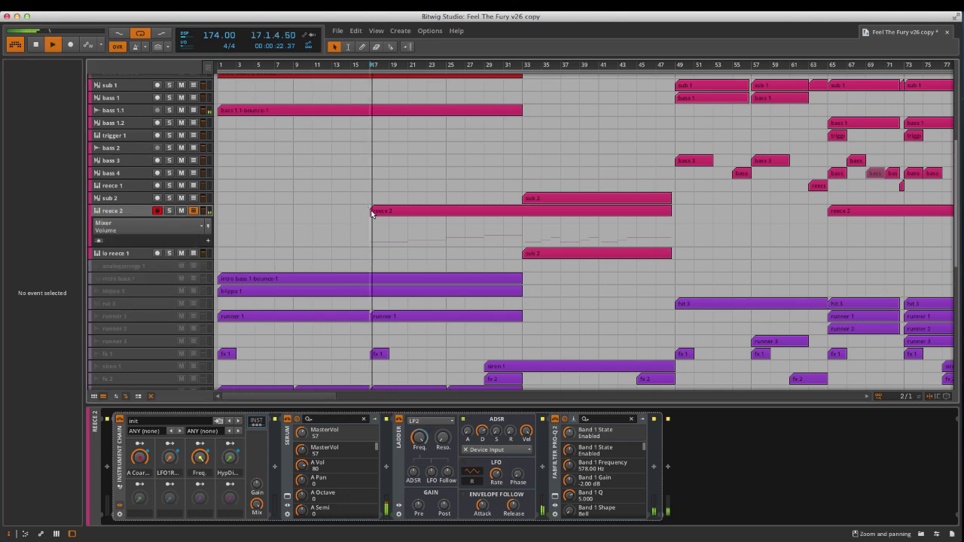
left_click(377, 211)
left_click(134, 213)
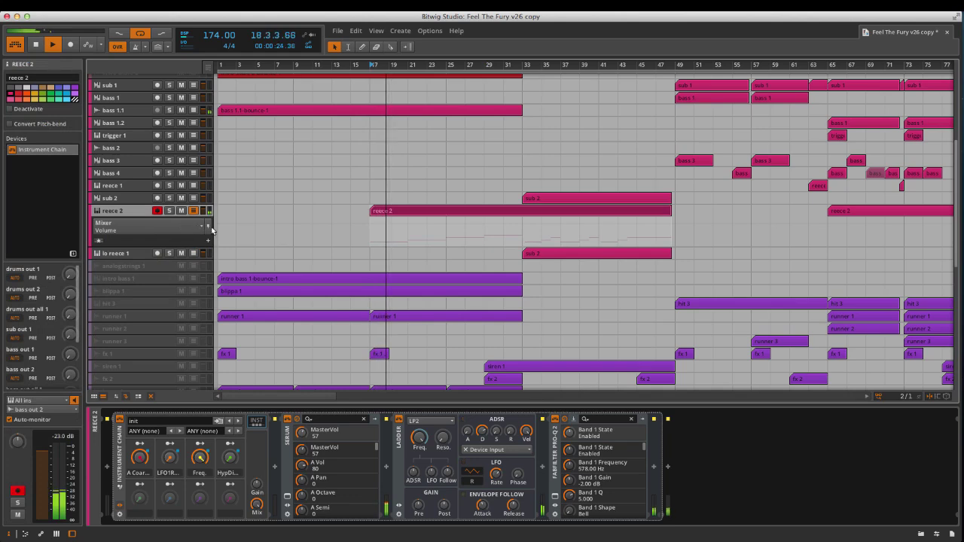
left_click(168, 211)
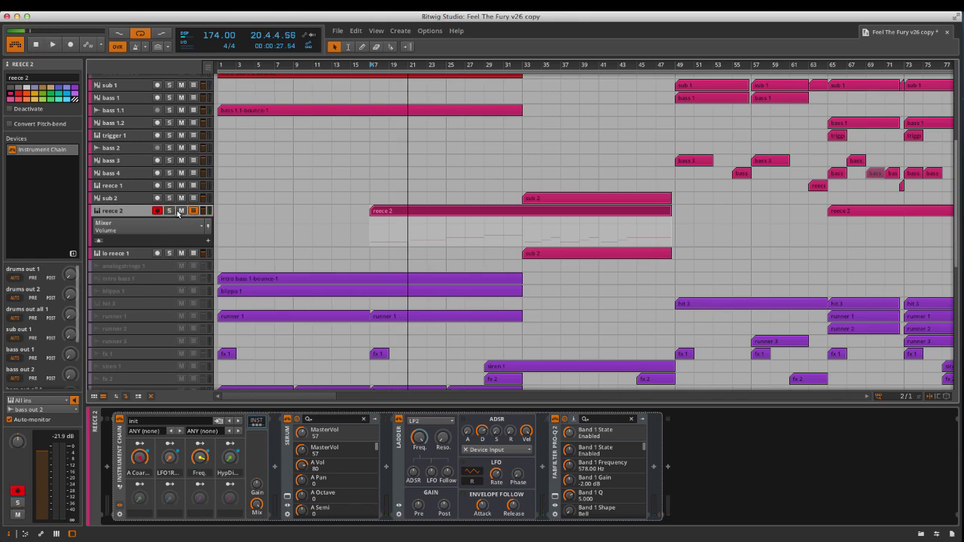
scroll(221, 223, "down", 8)
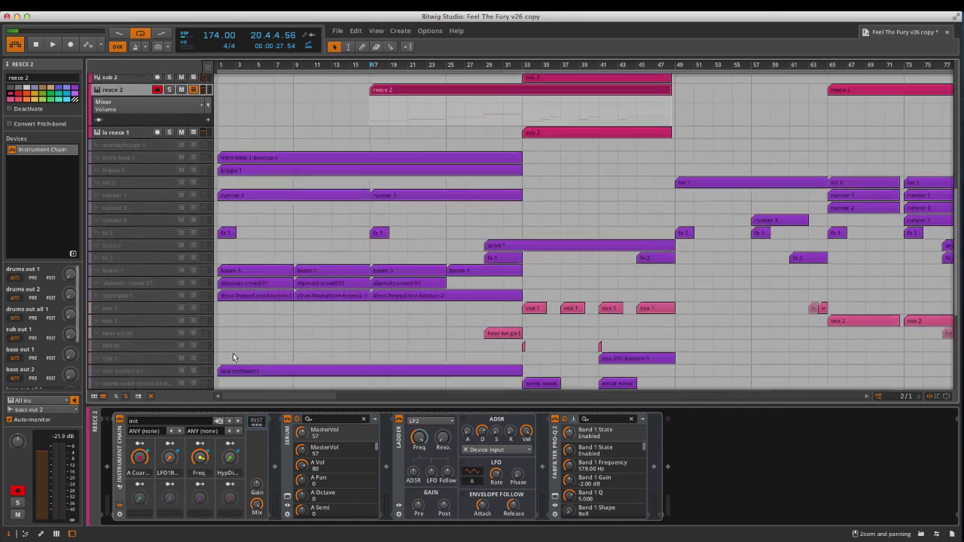
scroll(260, 329, "up", 5)
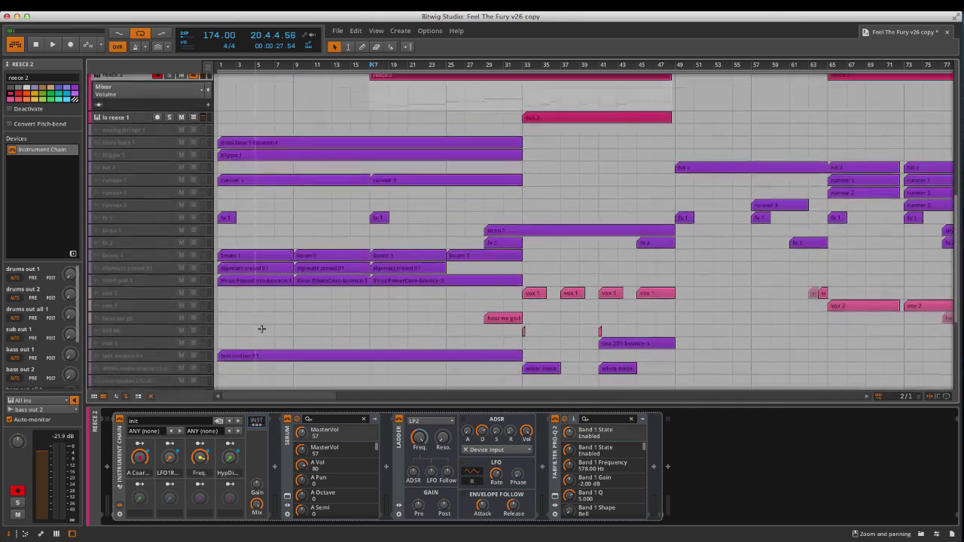
Open reece 2's Serum plugin window and place it clear of the timeline ruler and the clip's start.
left_click(286, 496)
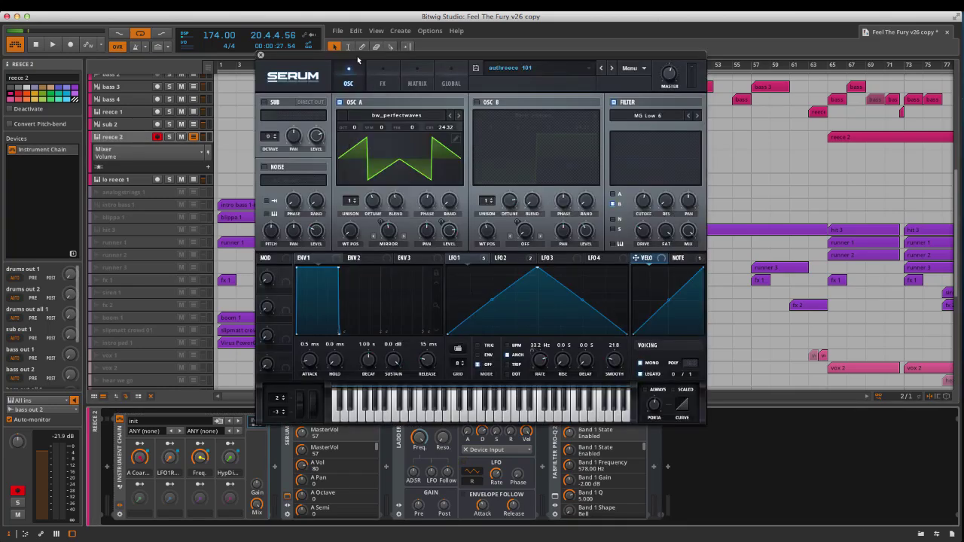
left_click_drag(275, 64, 226, 122)
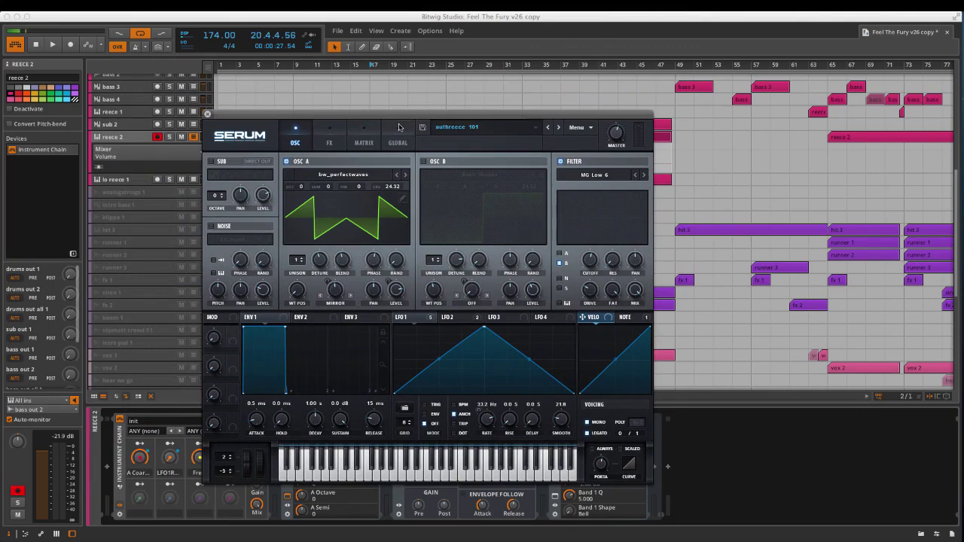
left_click_drag(398, 120, 581, 113)
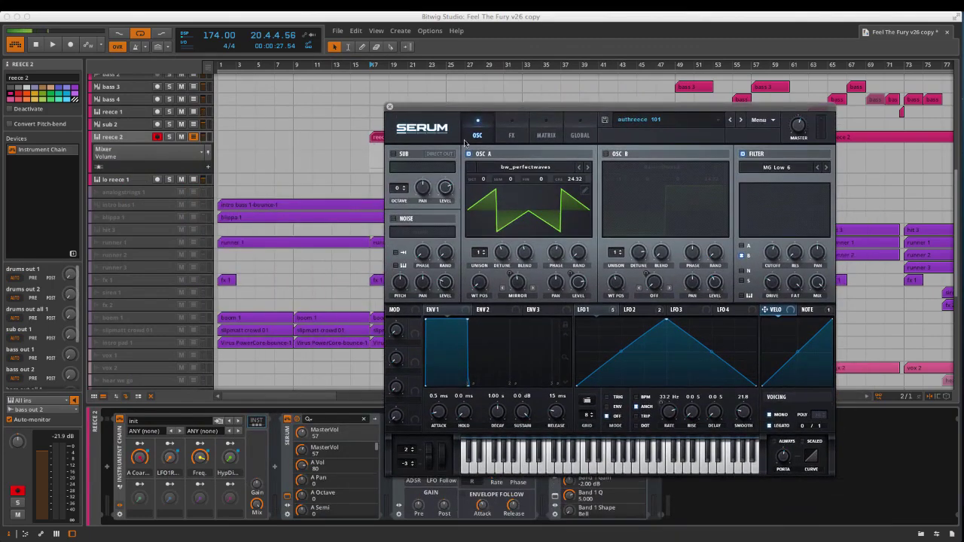
left_click_drag(523, 105, 452, 143)
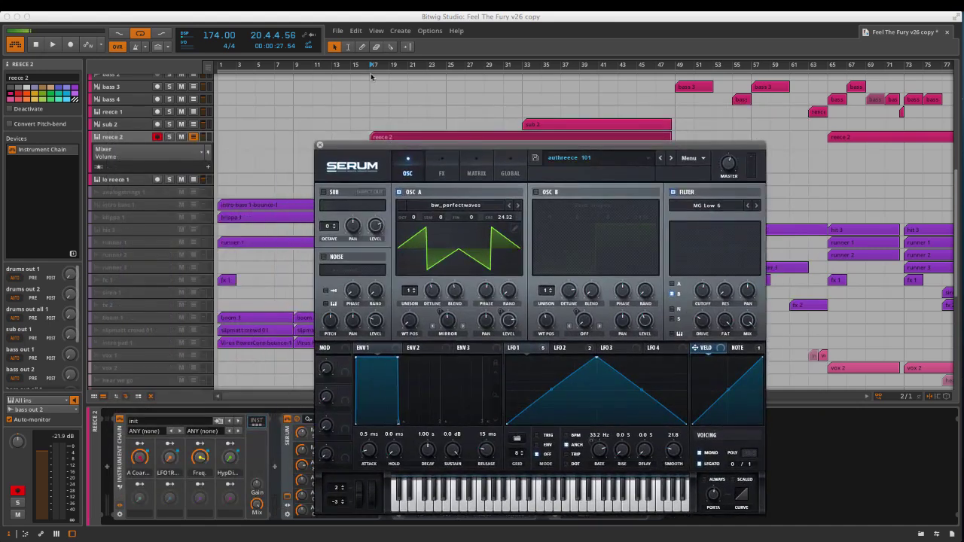
Play reece 2 from bar 17 with Serum open, and move the plugin window away from the clip.
left_click(367, 63)
key("space")
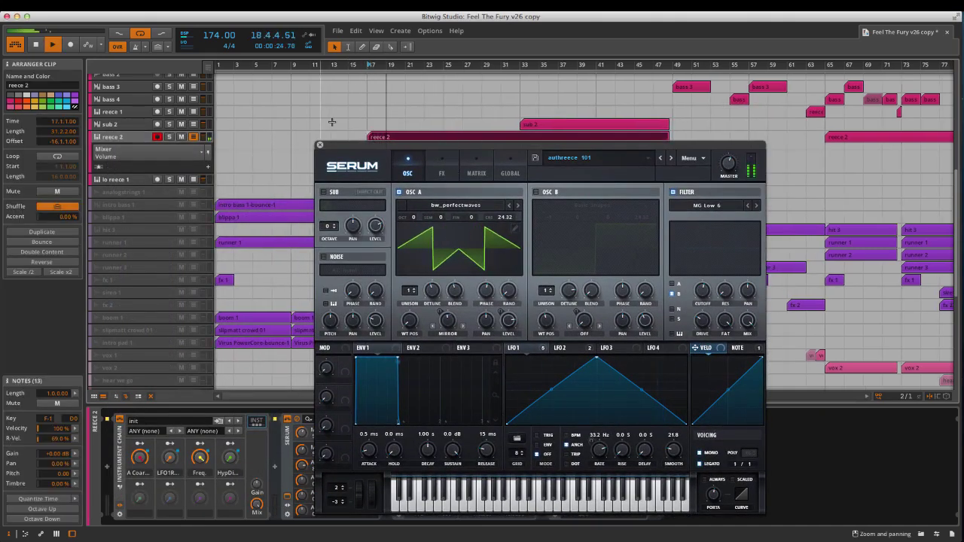
left_click_drag(426, 152, 526, 175)
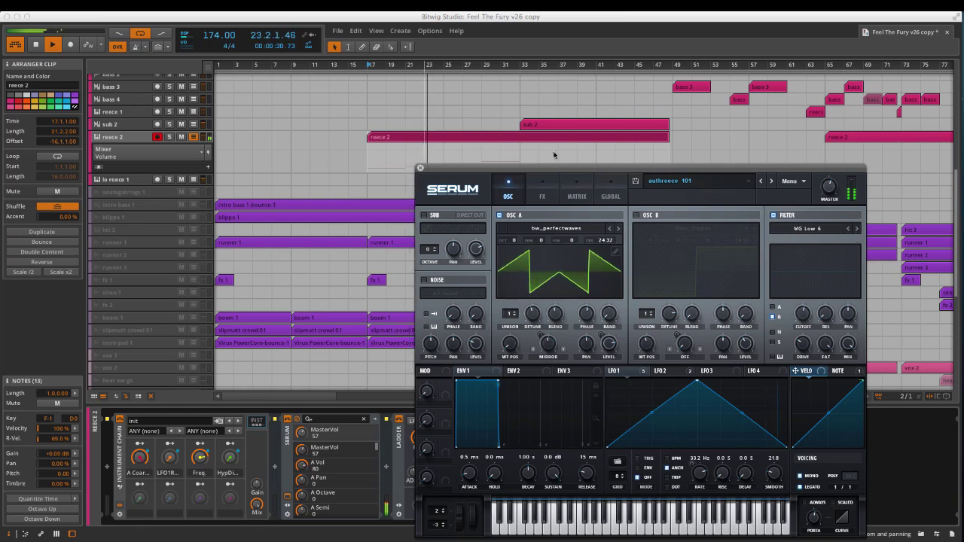
Inspect LFO 1's modulation of oscillator A's Mirror warp, and review the warp modes while keeping Mirror.
left_click_drag(611, 371, 549, 345)
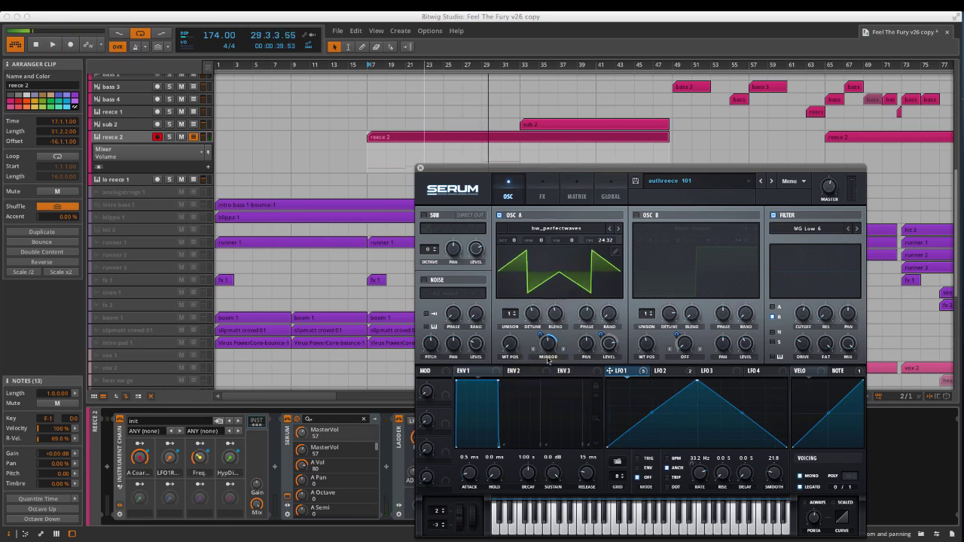
left_click(548, 359)
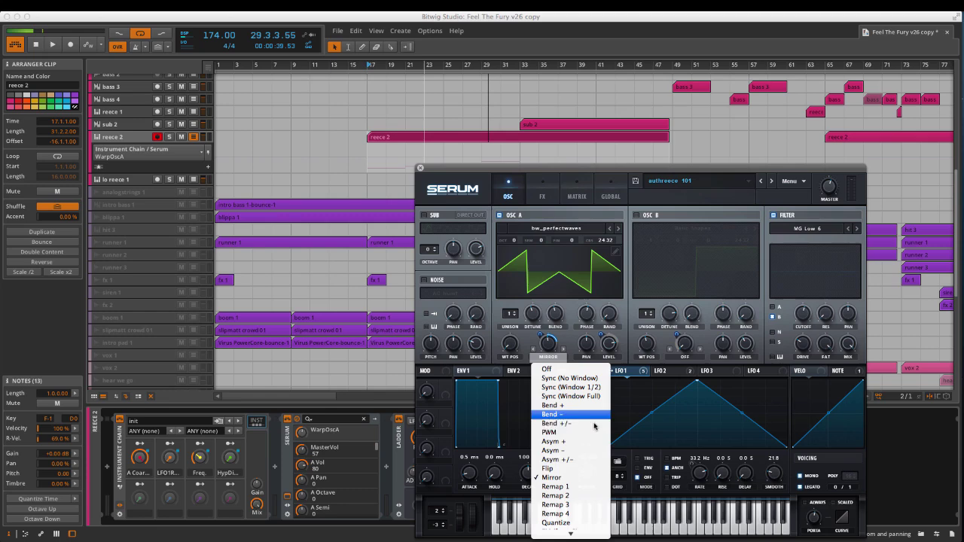
mouse_move(575, 534)
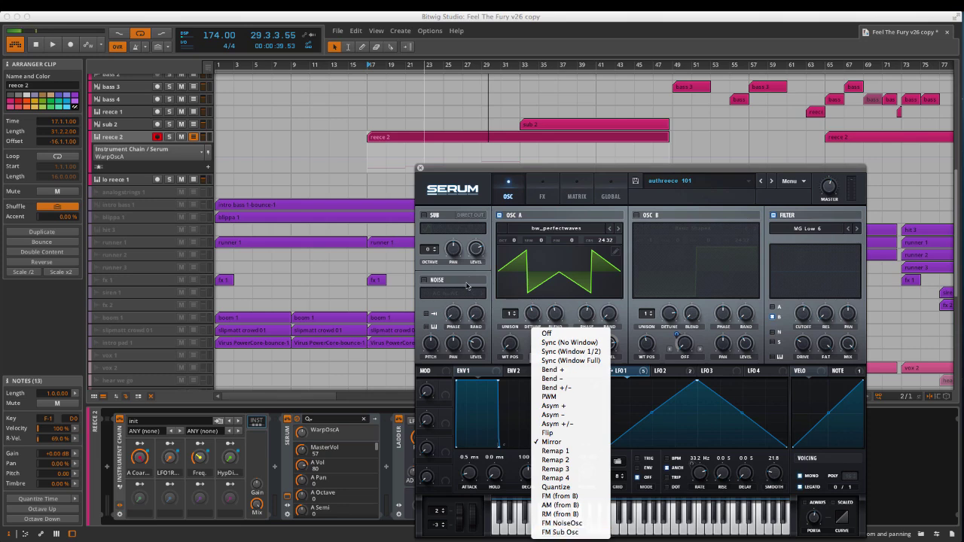
left_click(538, 260)
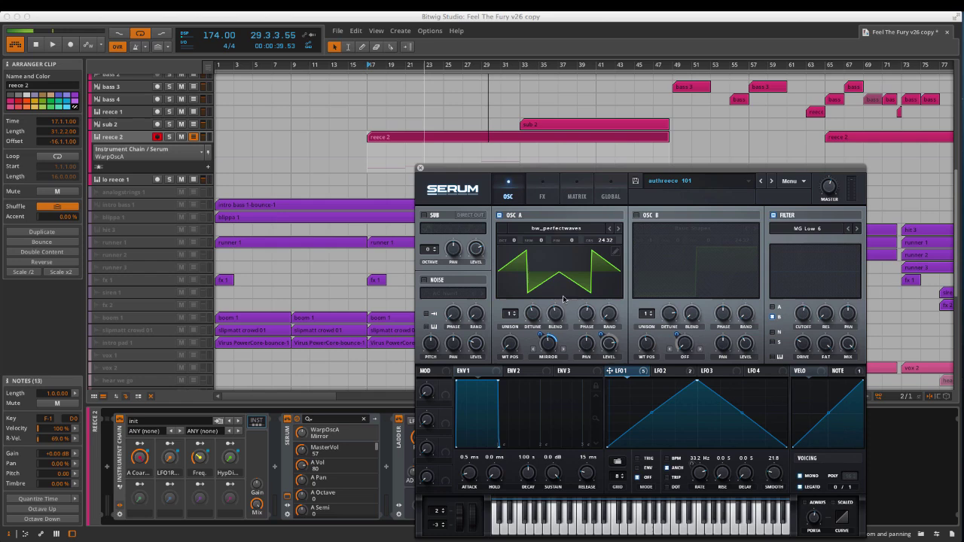
Replay the reece 2 clip from bar 17, and show the track's LFO1Rate (Macro 2) automation.
key("space")
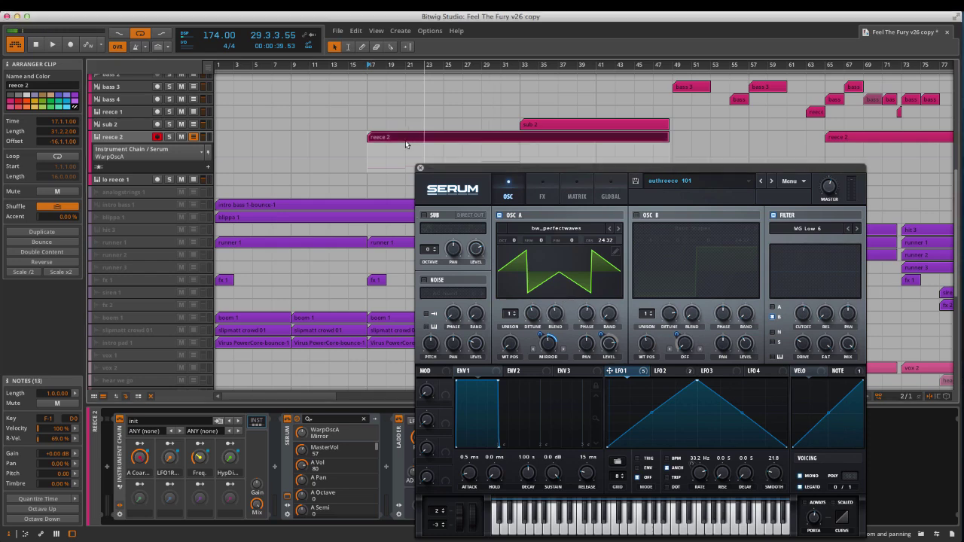
key("space")
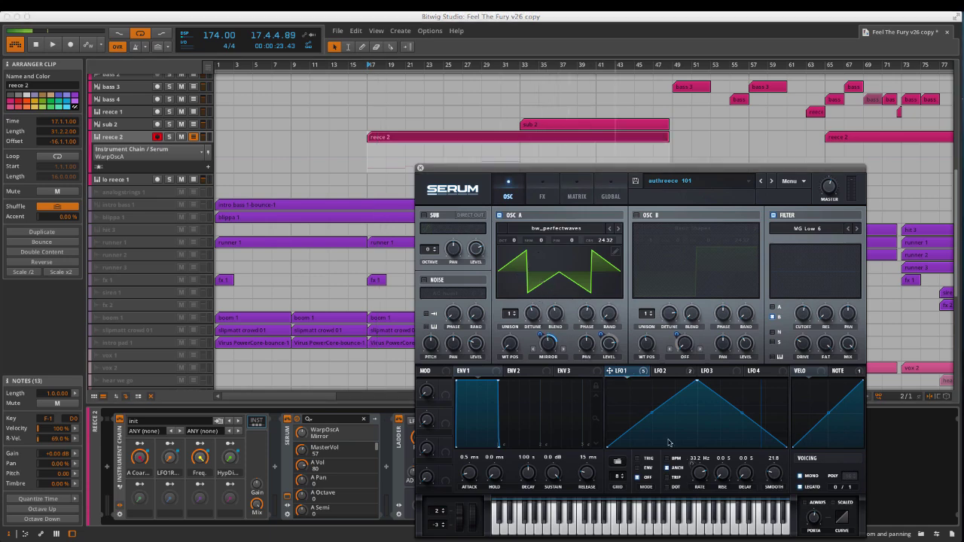
left_click(384, 139)
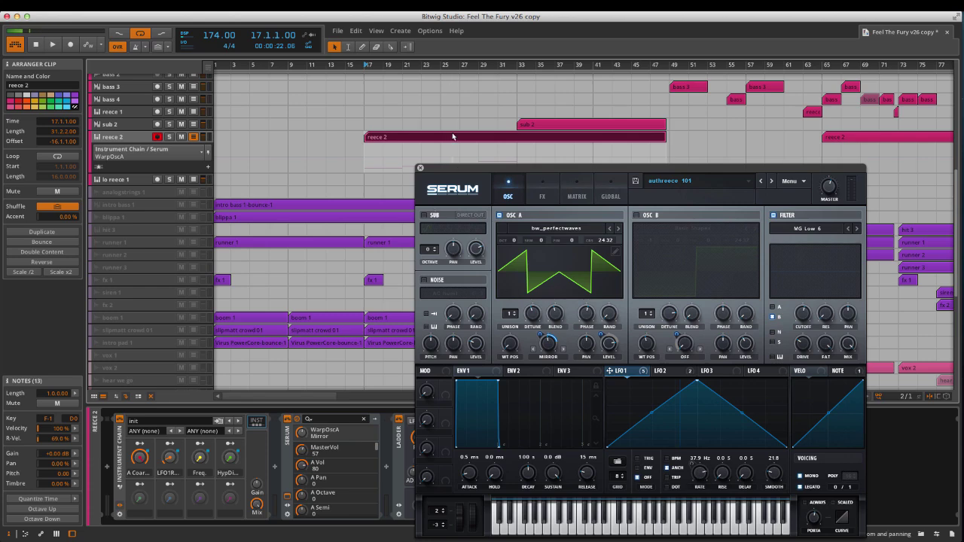
key("space")
left_click(156, 156)
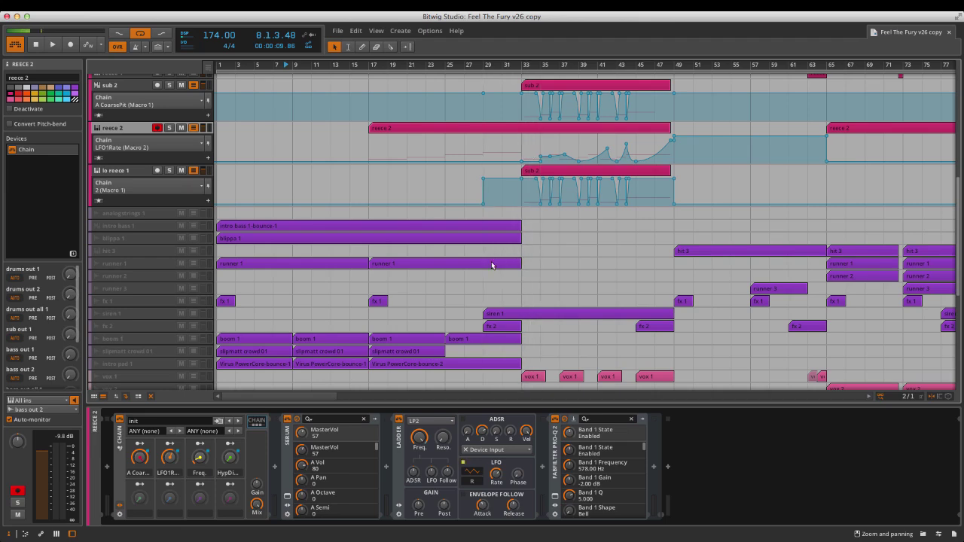
Reopen reece 2's Serum, select LFO 1, and move the plugin window to uncover the macros and automation.
scroll(492, 265, "down", 5)
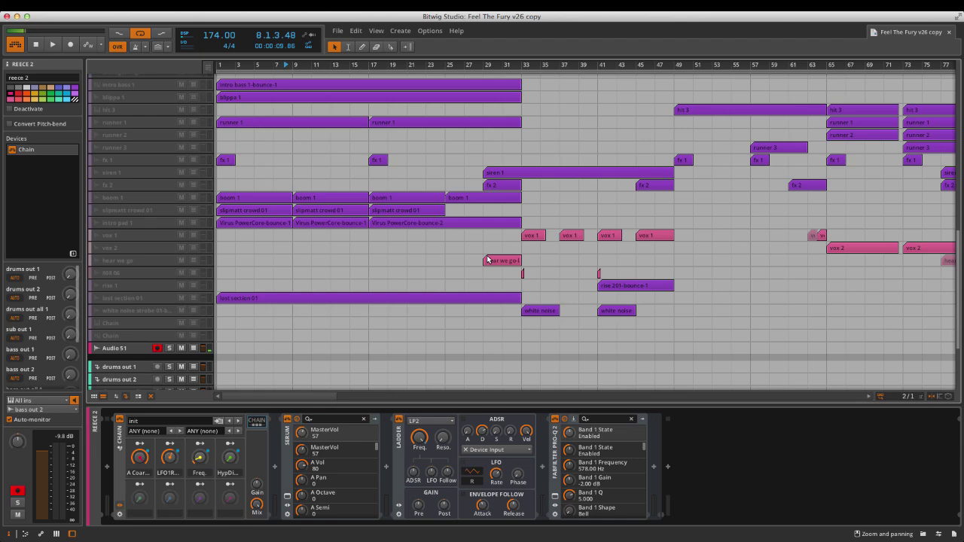
scroll(488, 260, "up", 5)
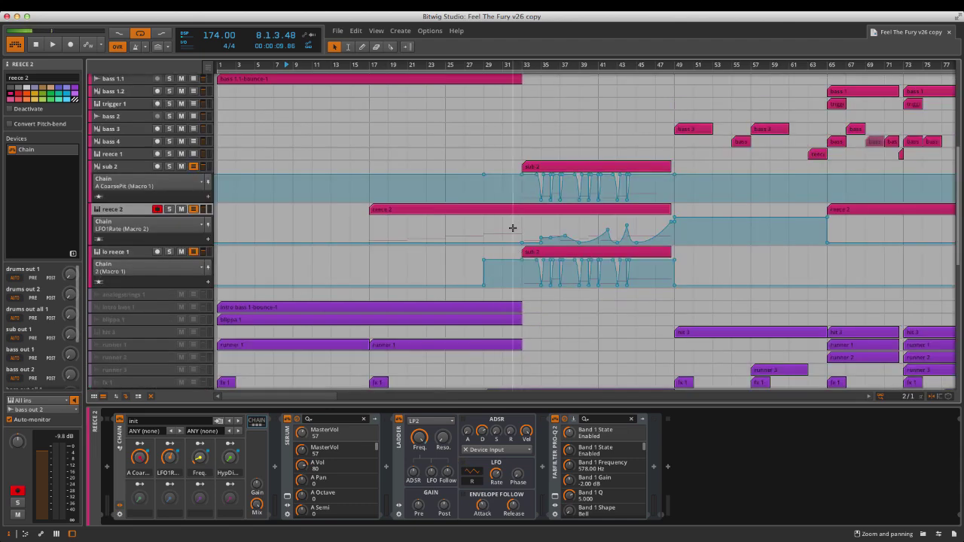
left_click(287, 496)
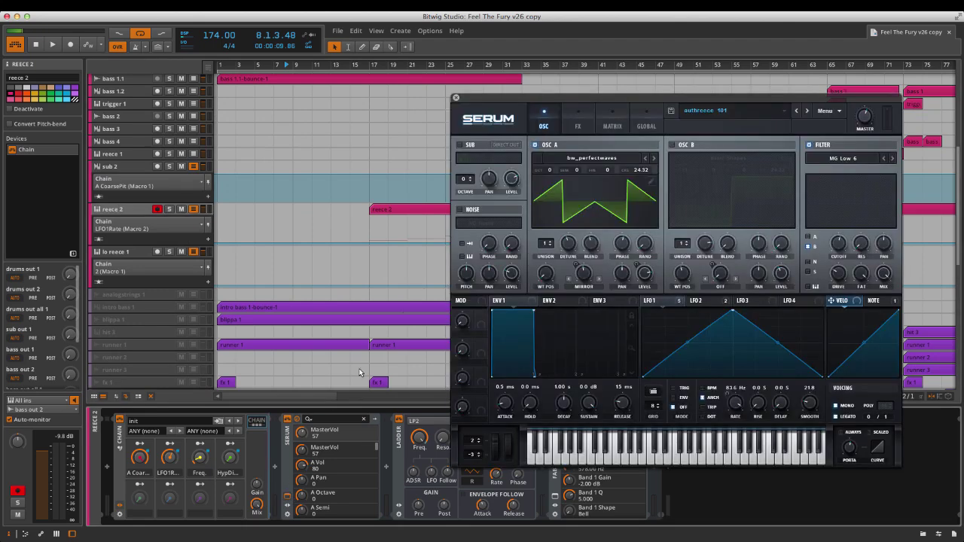
left_click(656, 301)
left_click_drag(565, 103, 652, 245)
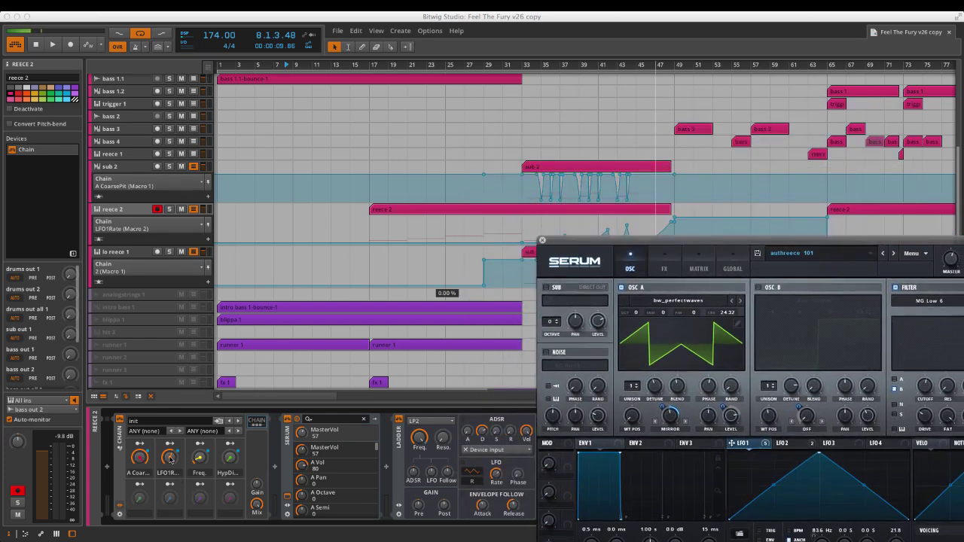
Select reece 2's Chain device, and find the Chain container in the device browser to read its description.
left_click(123, 441)
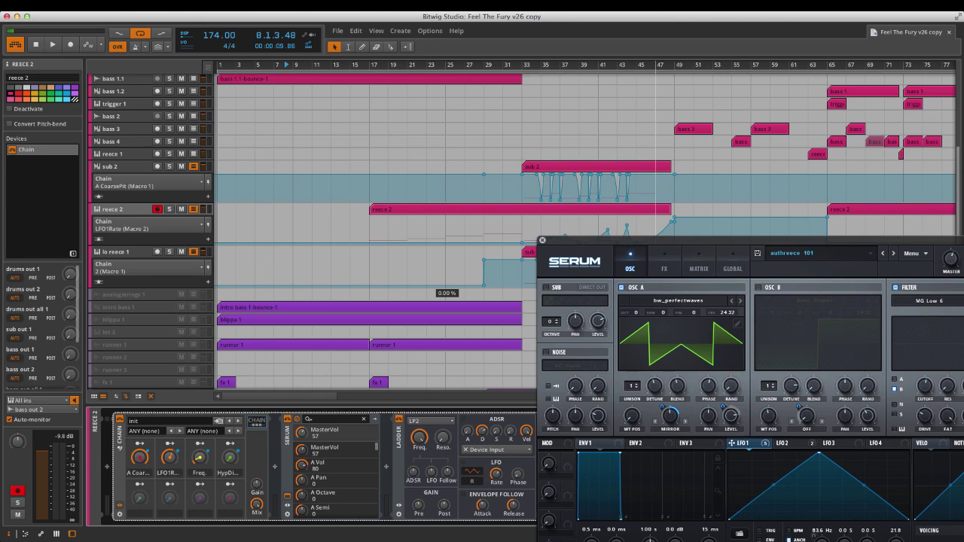
key("b")
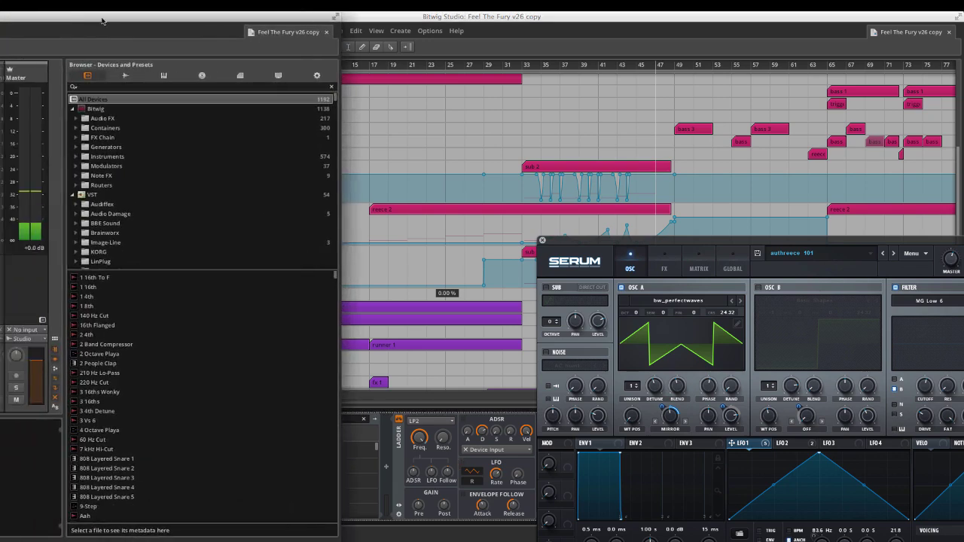
left_click(85, 130)
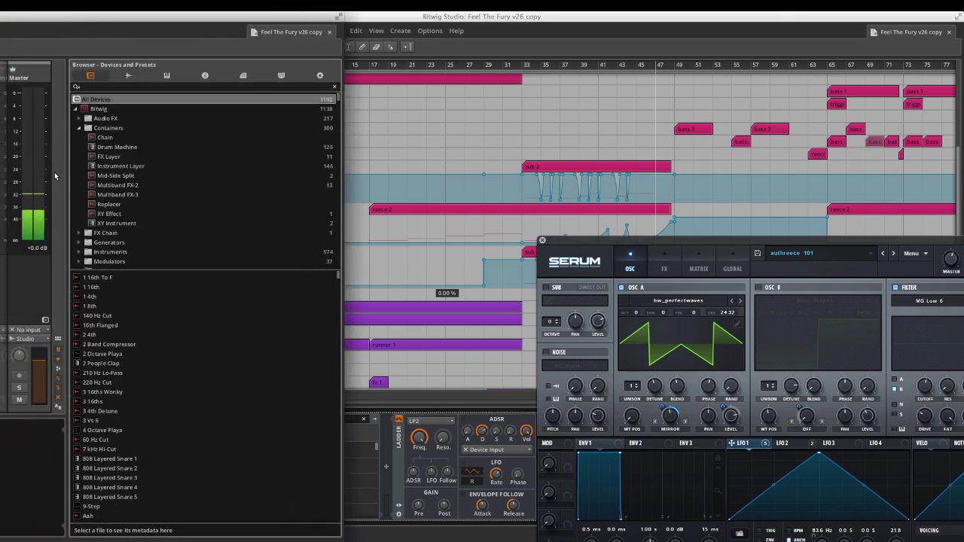
left_click(106, 139)
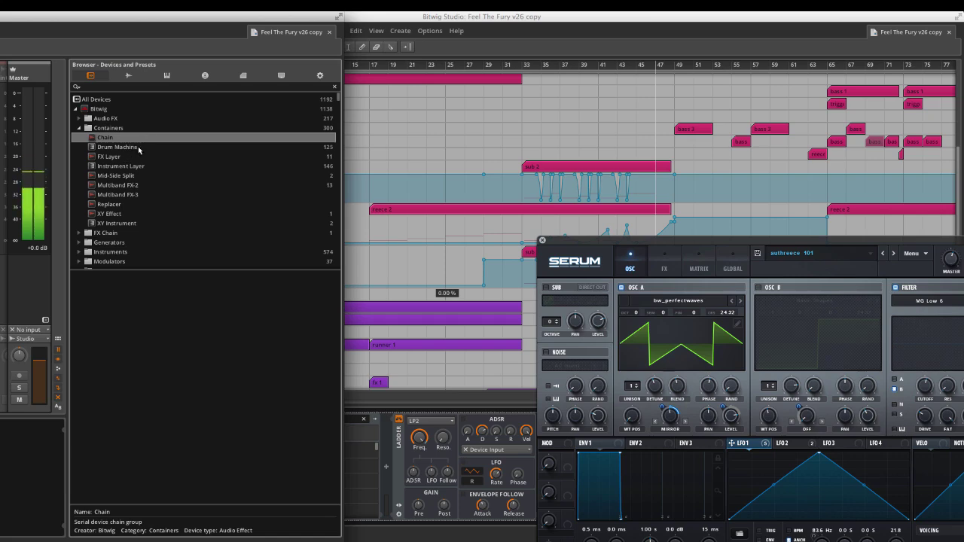
Review the Drum Machine, FX Layer, Instrument Layer, Multiband FX-2 and Multiband FX-3 containers, and return to reece 2's Chain device.
left_click(126, 158)
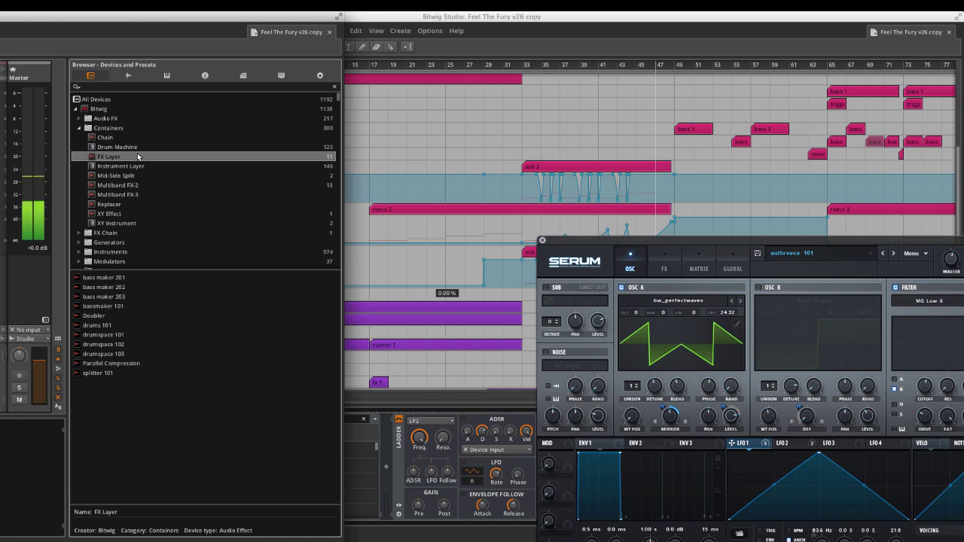
left_click(140, 147)
left_click(136, 160)
left_click(136, 165)
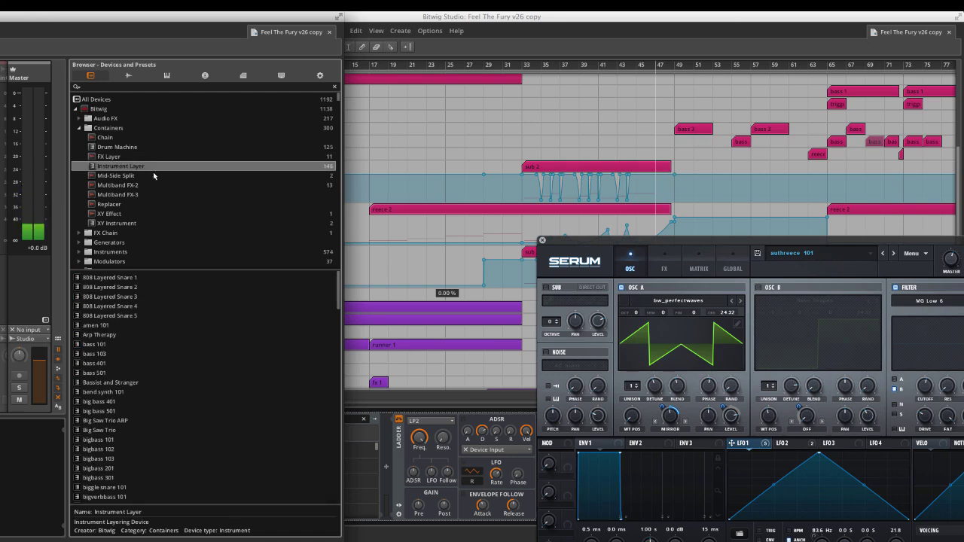
left_click(133, 185)
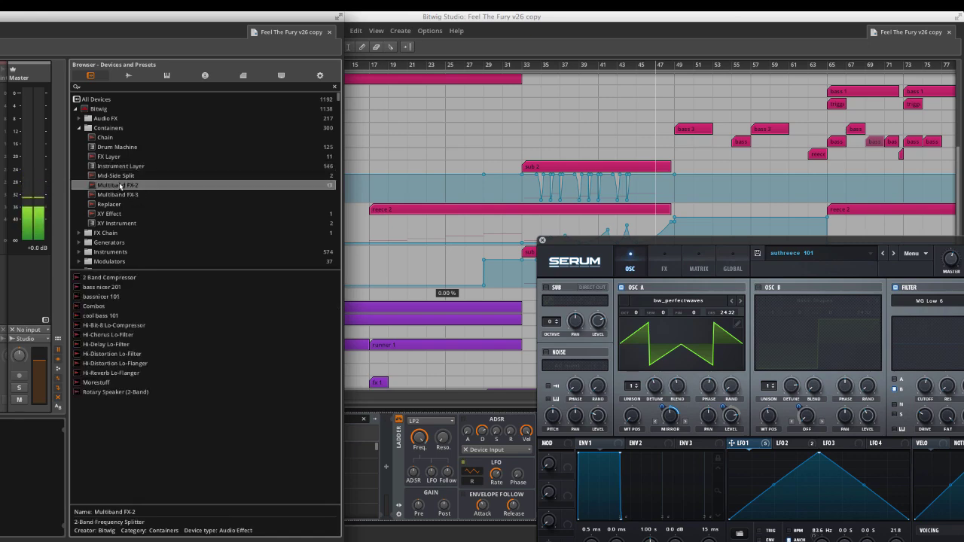
left_click(122, 196)
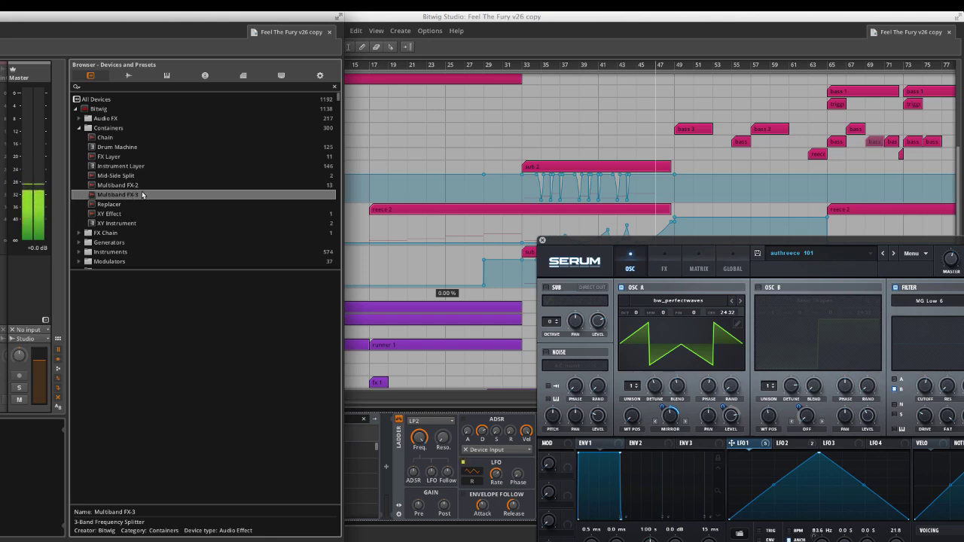
key("super+w")
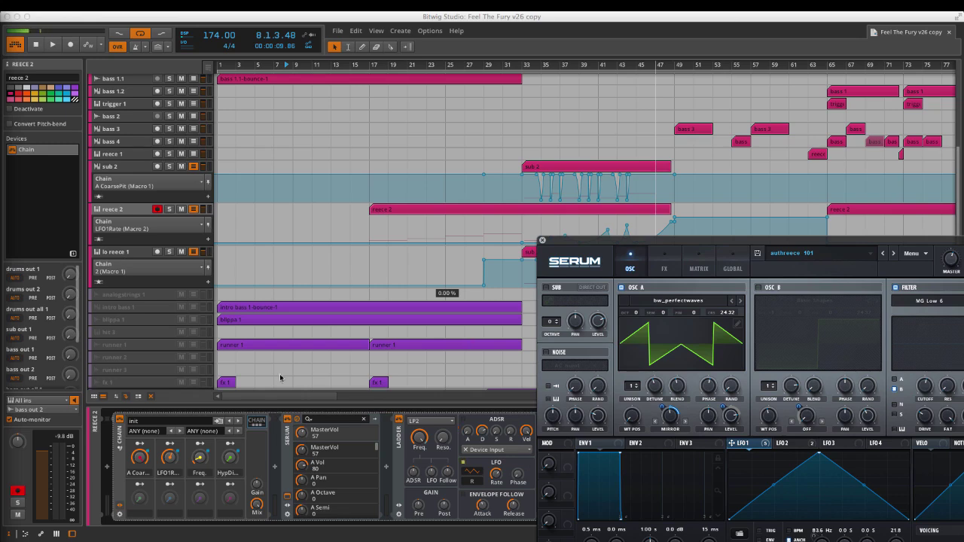
left_click(121, 444)
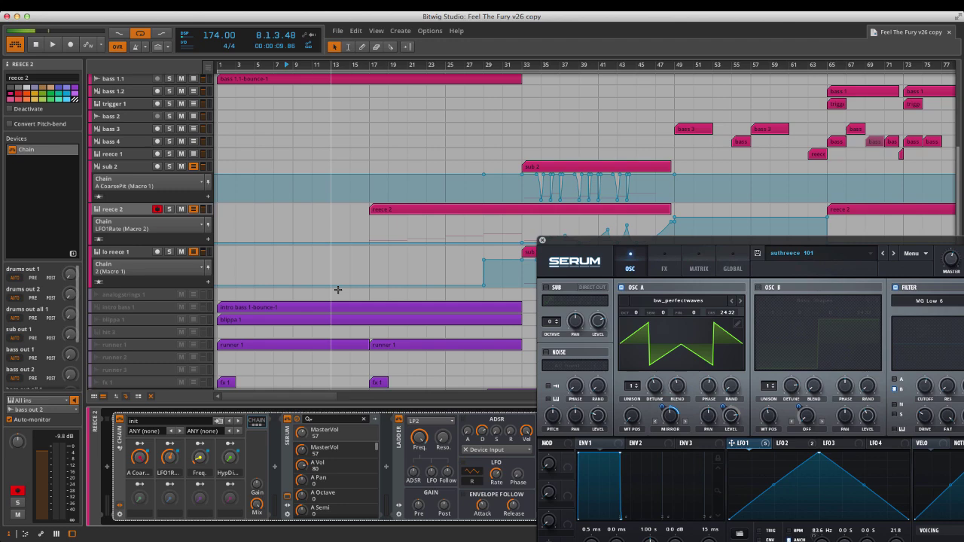
Play reece 2 from bar 33 while watching LFO 1's rate in Serum beside the LFO1Rate macro, then close the plugin window.
left_click(218, 66)
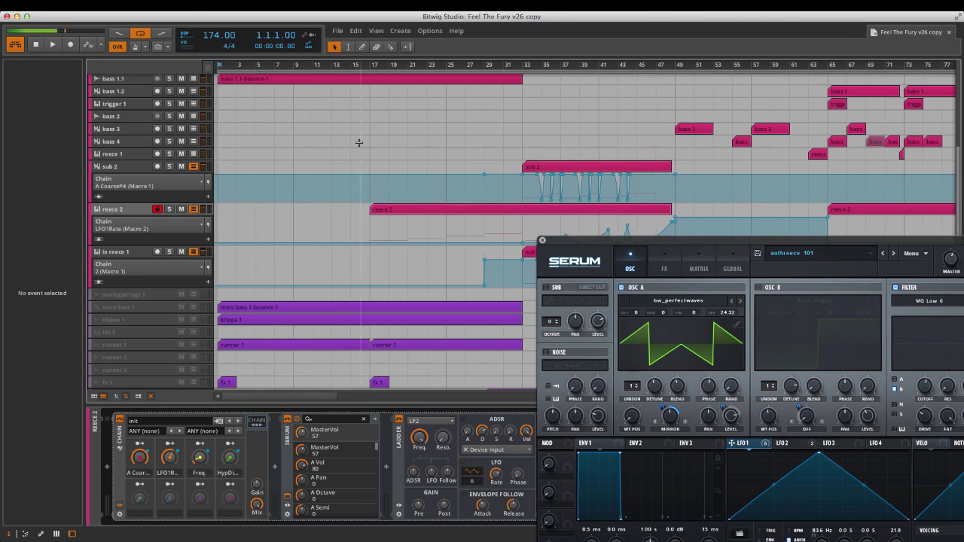
left_click(525, 224)
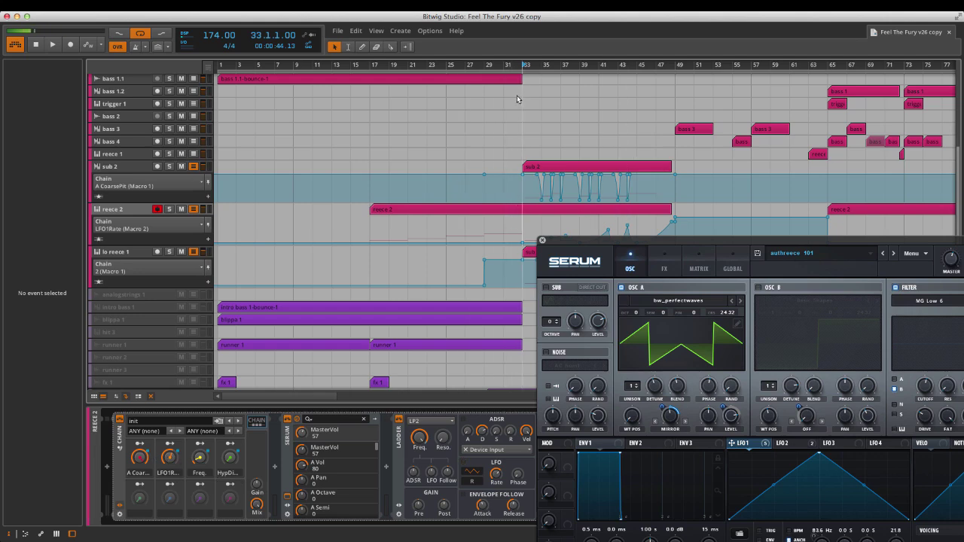
key("space")
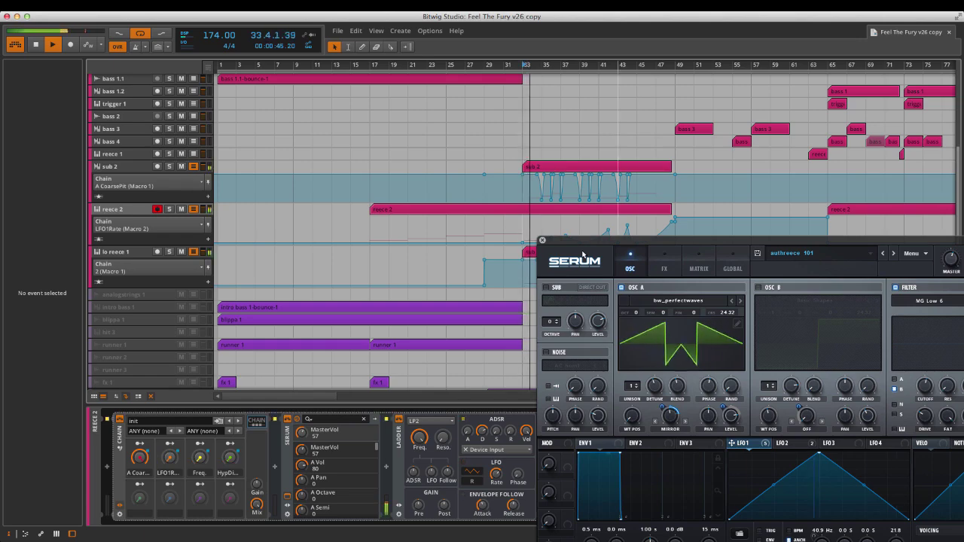
left_click_drag(613, 246, 582, 198)
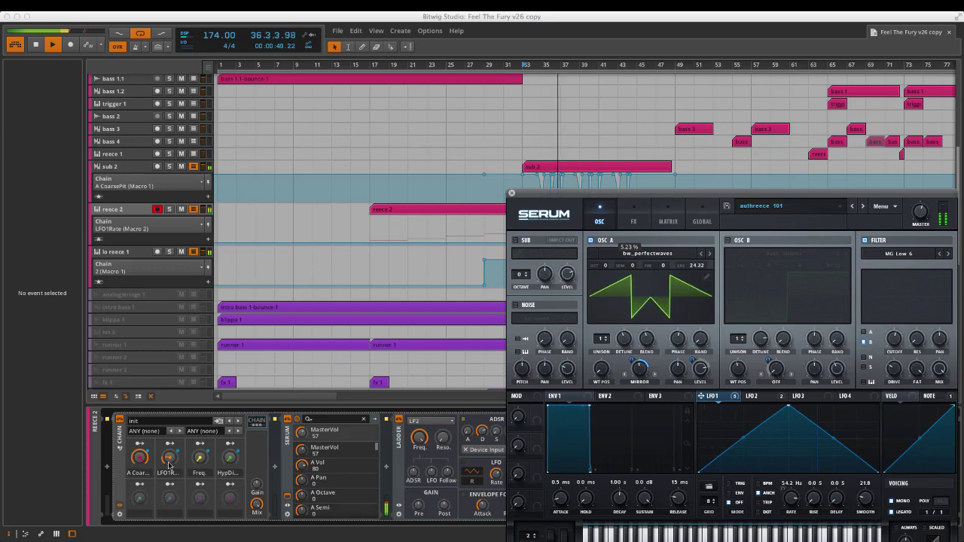
left_click_drag(692, 195, 748, 228)
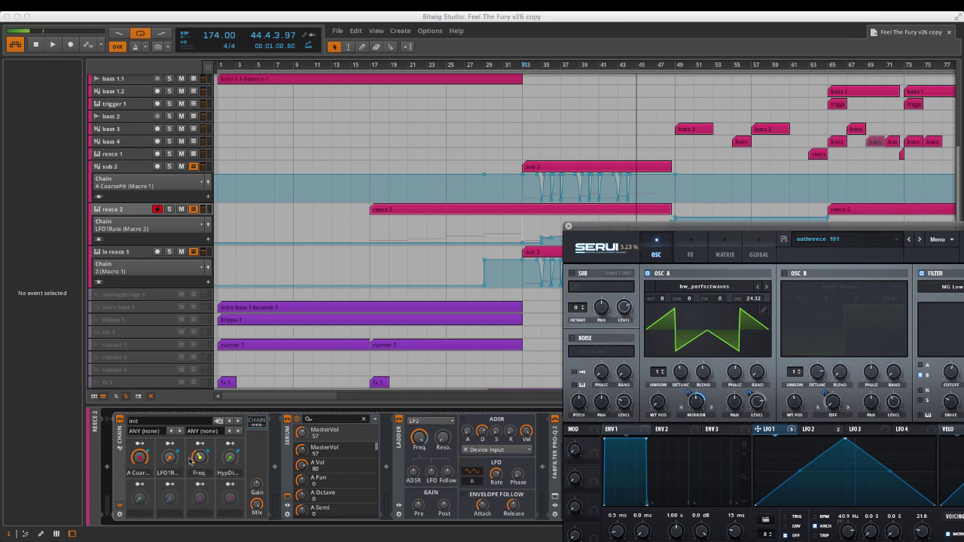
left_click(569, 226)
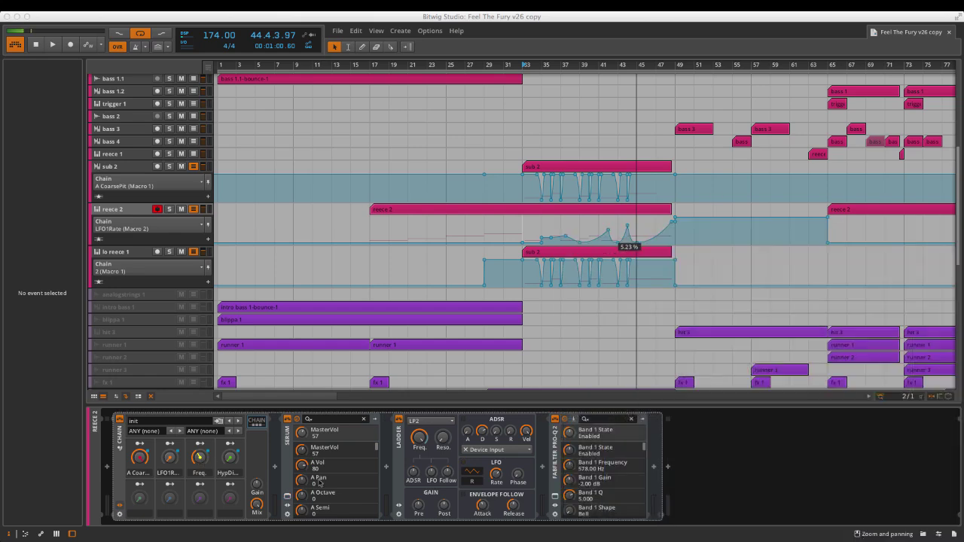
Show reece 2's Freq. (Macro 3) automation and play the passage from about bar 43 to hear it.
left_click(129, 229)
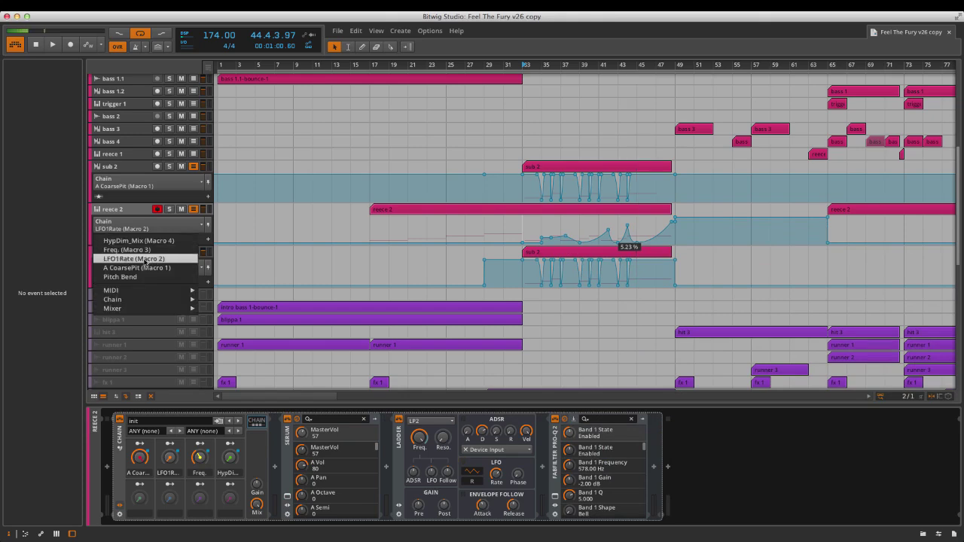
left_click(150, 251)
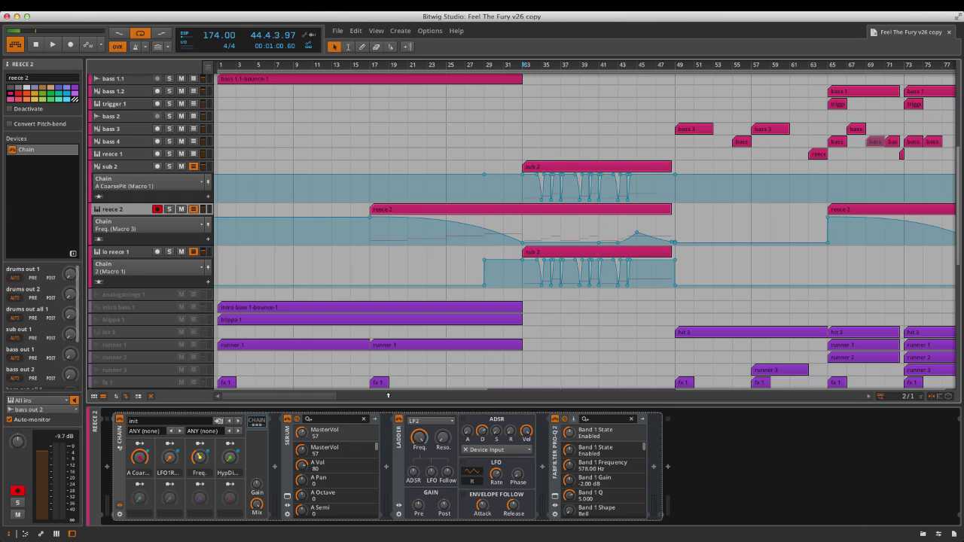
left_click(598, 230)
left_click(624, 228)
key("space")
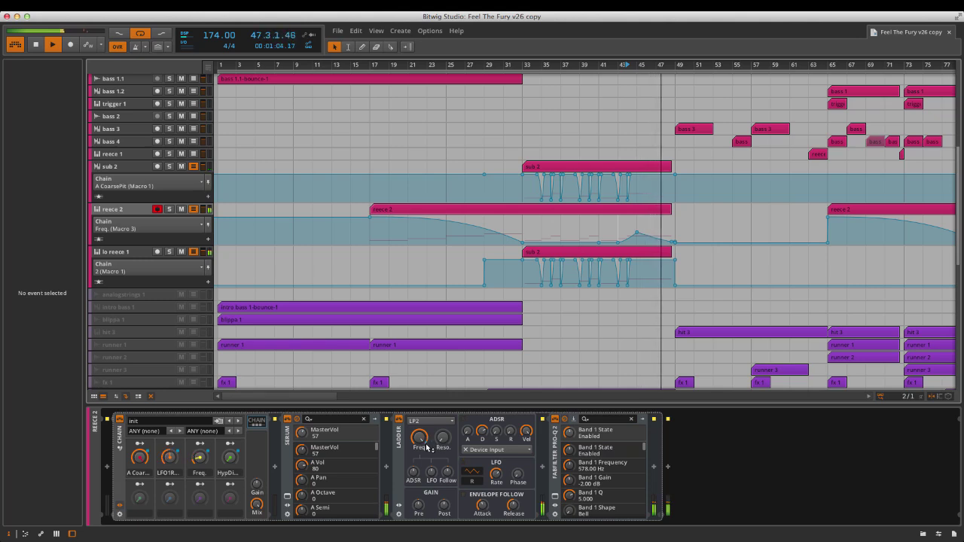
key("space")
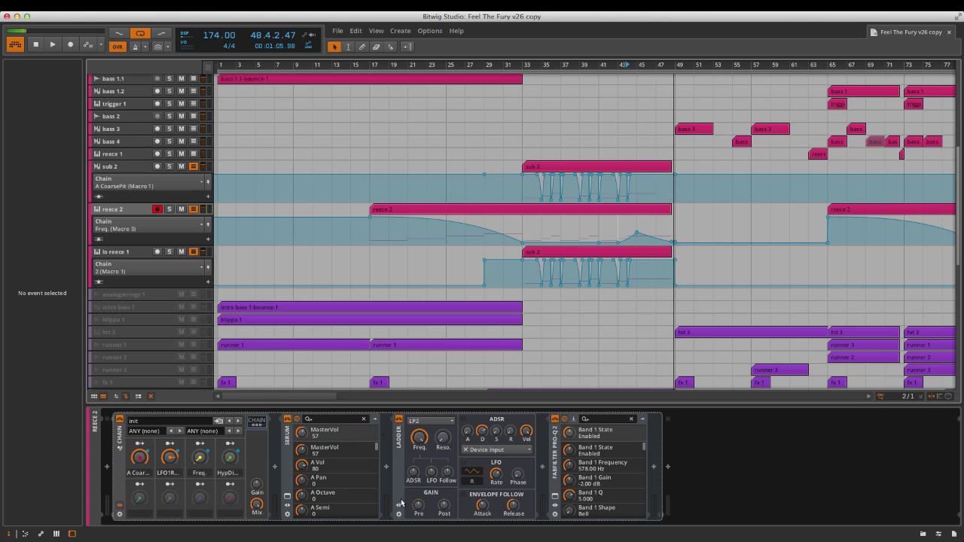
Inspect what reece 2's Freq. and A CoarsePit macros are mapped to, nudging the Freq. macro.
left_click(202, 445)
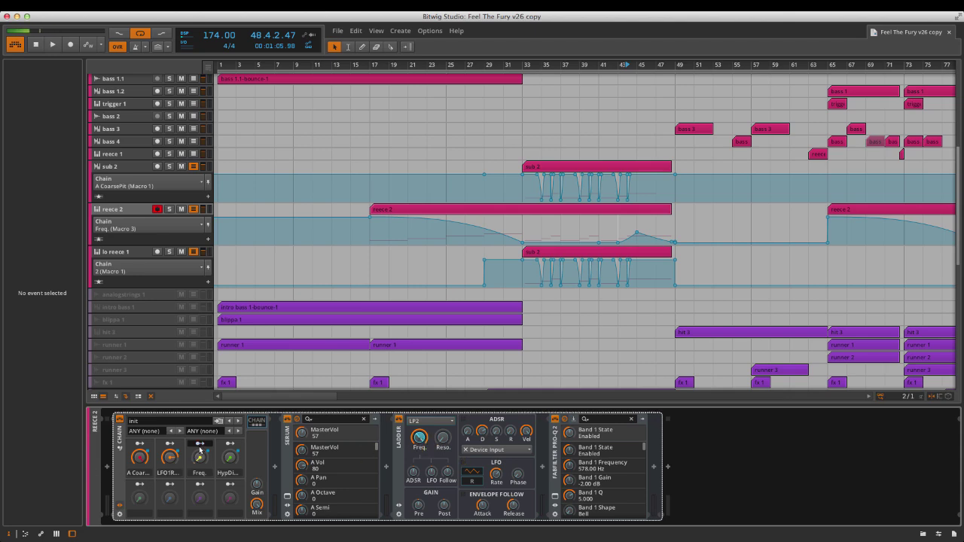
left_click_drag(202, 461, 203, 479)
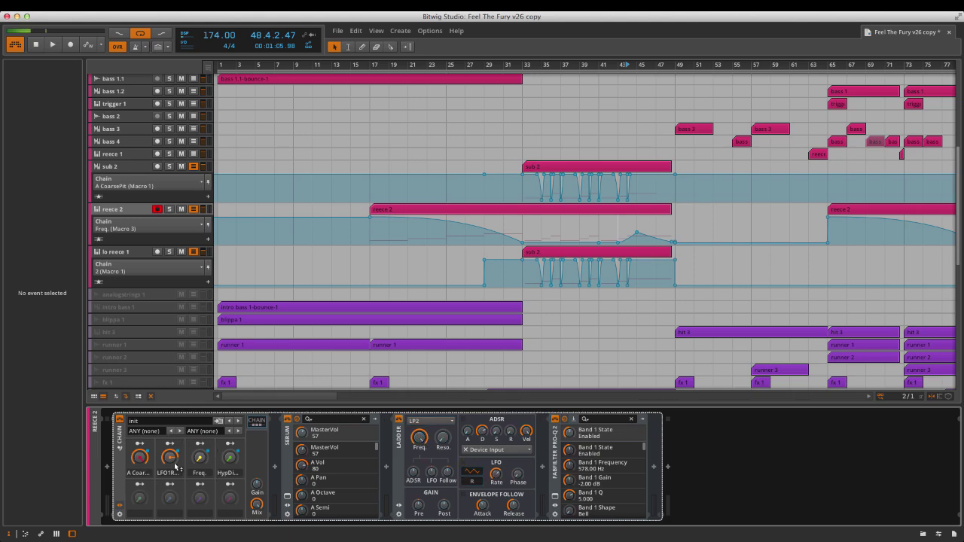
left_click(139, 445)
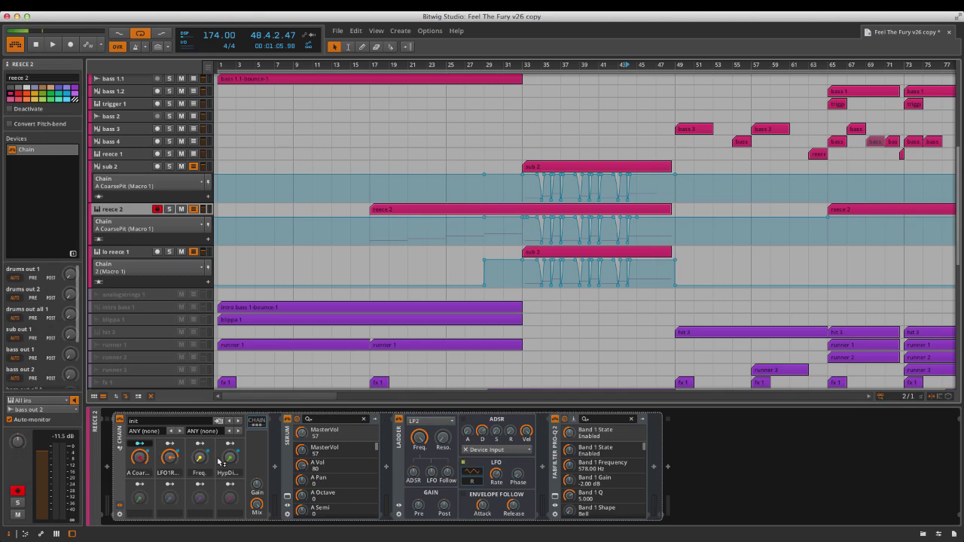
Play reece 2 from bar 33 to hear its A CoarsePit (Macro 1) automation.
left_click(521, 229)
key("space")
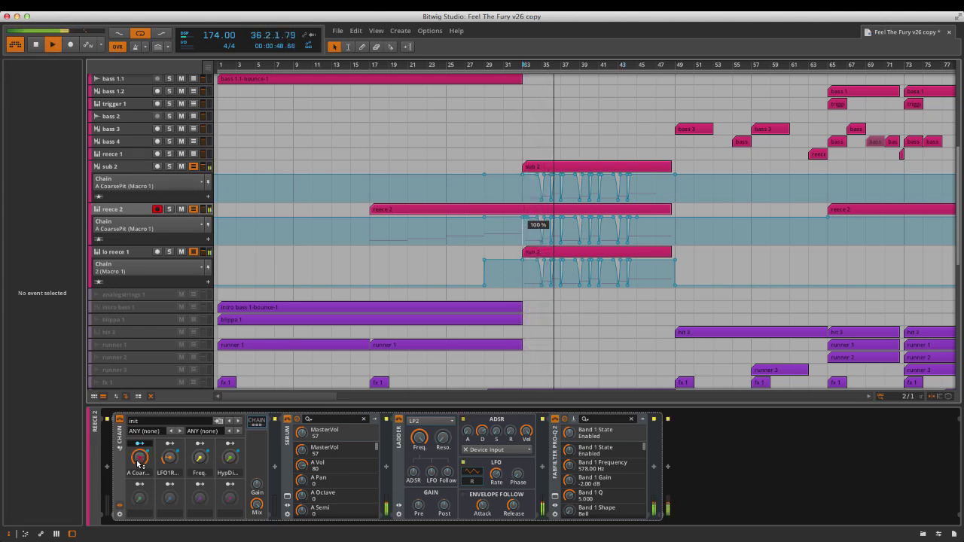
key("space")
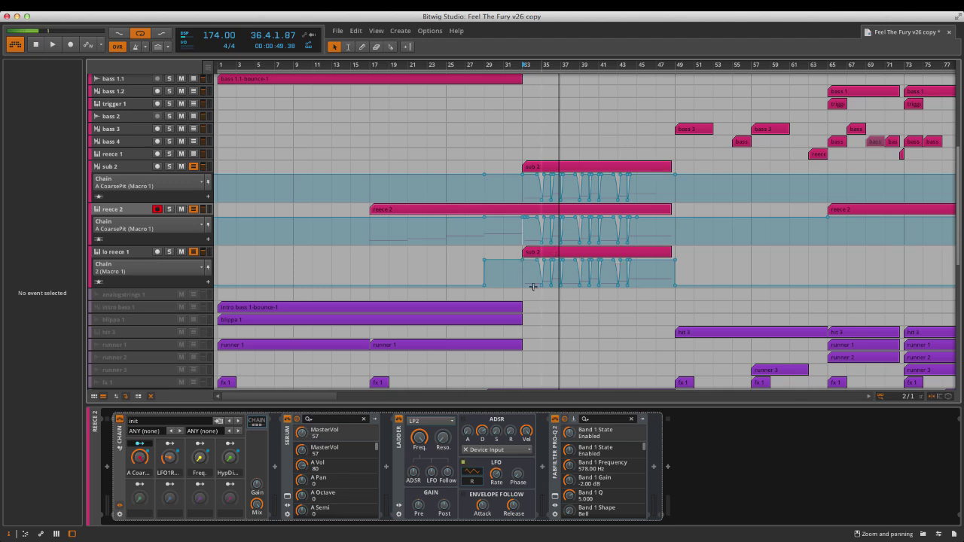
Open reece 2's Serum, replay the passage to watch oscillator A's coarse pitch, and close the plugin window.
left_click(287, 495)
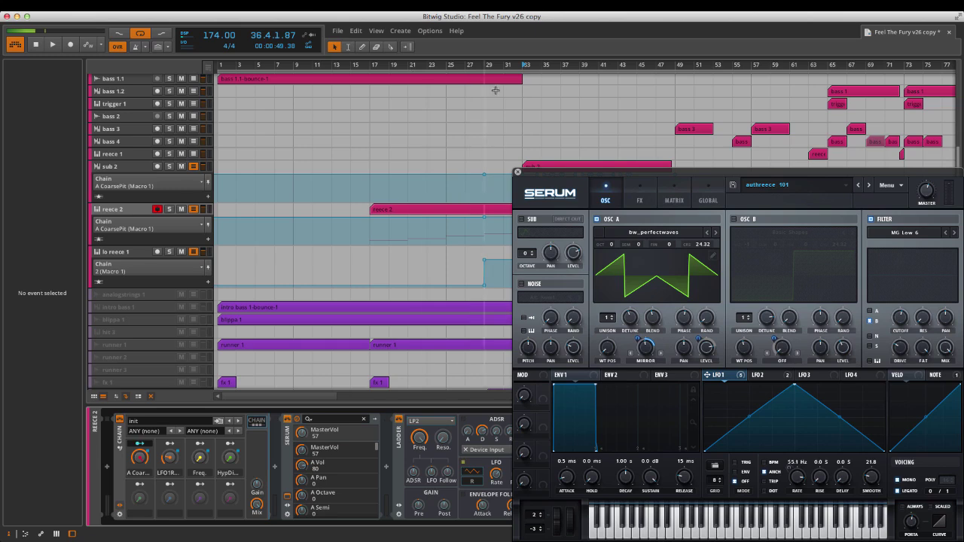
key("space")
left_click_drag(709, 245, 707, 248)
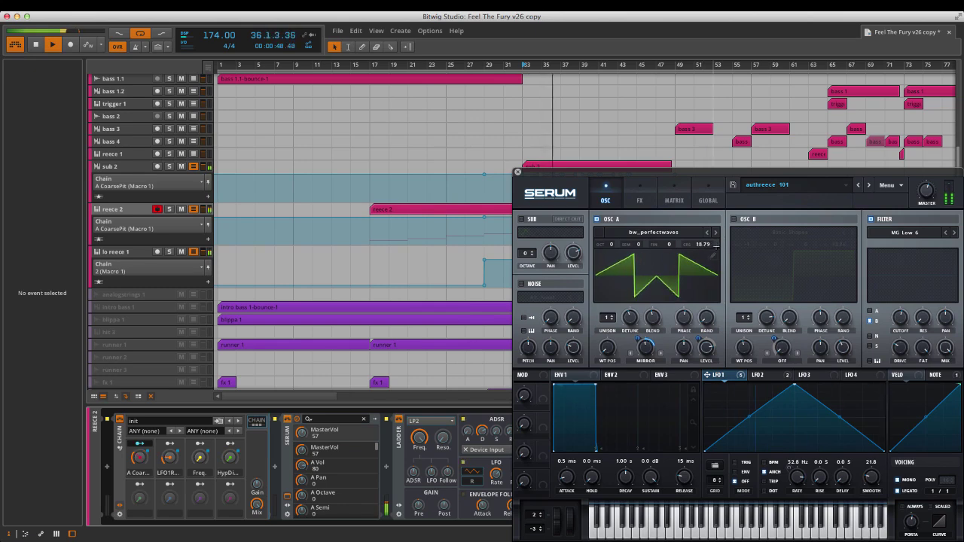
key("space")
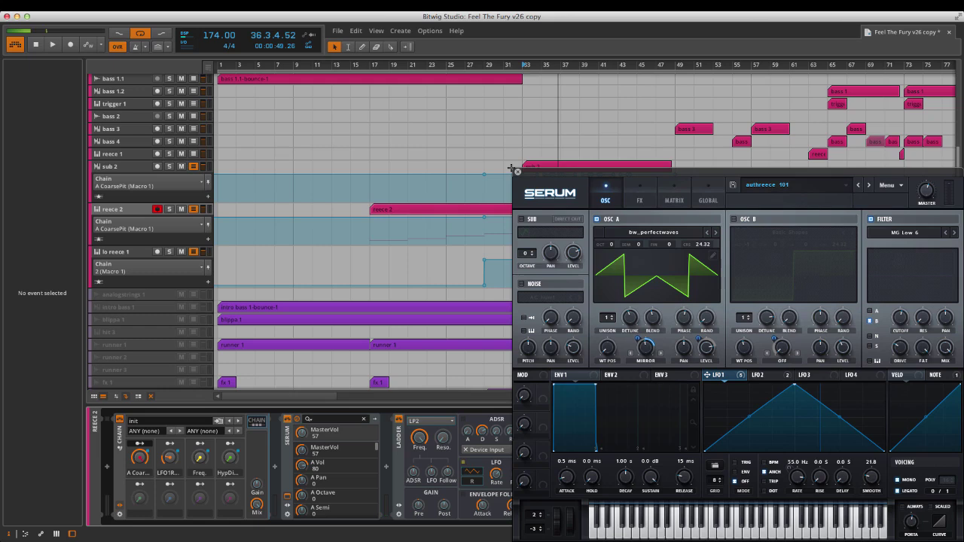
left_click(518, 173)
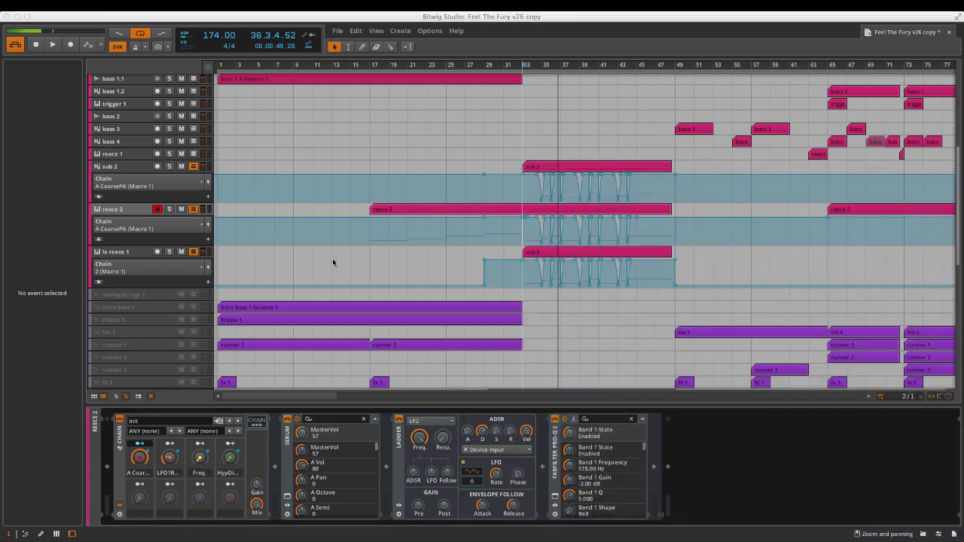
Inspect the sub 201 Serum patch inside sub 2's Chain, denying the fpsaud connection request, and close the plugin window.
left_click(112, 167)
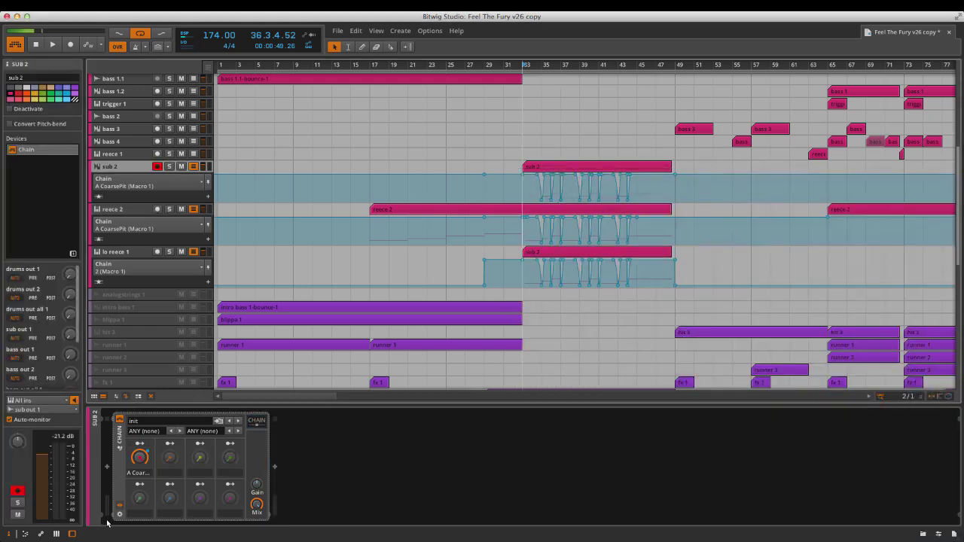
left_click(257, 422)
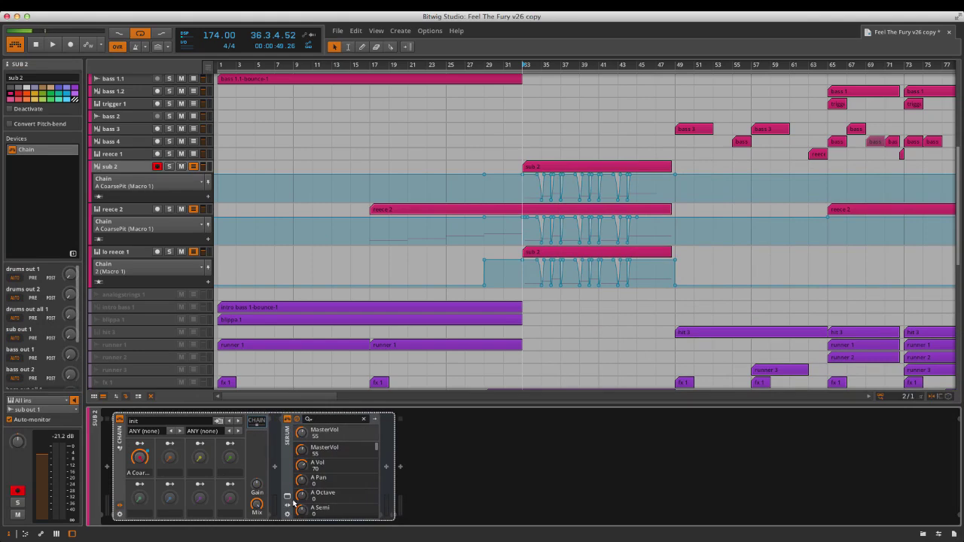
left_click(288, 498)
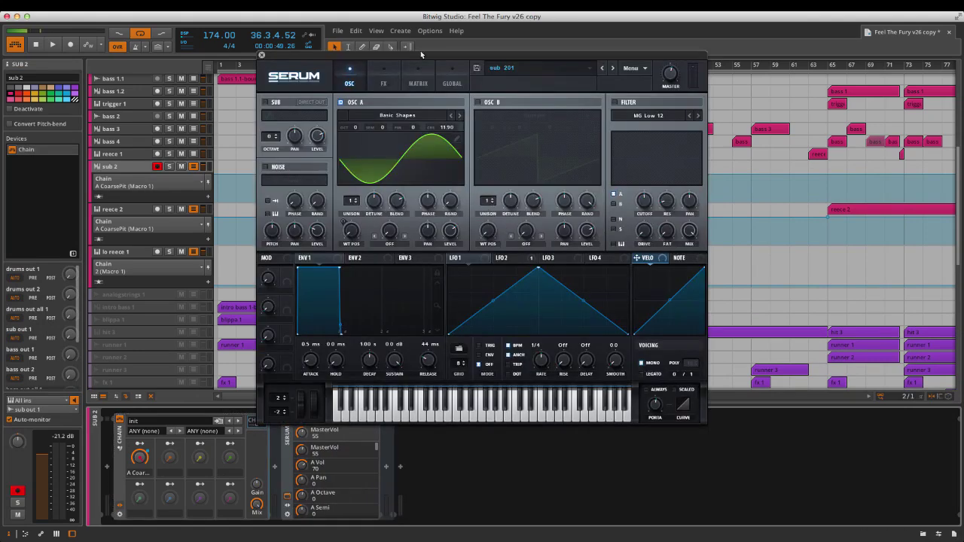
left_click_drag(422, 63, 602, 134)
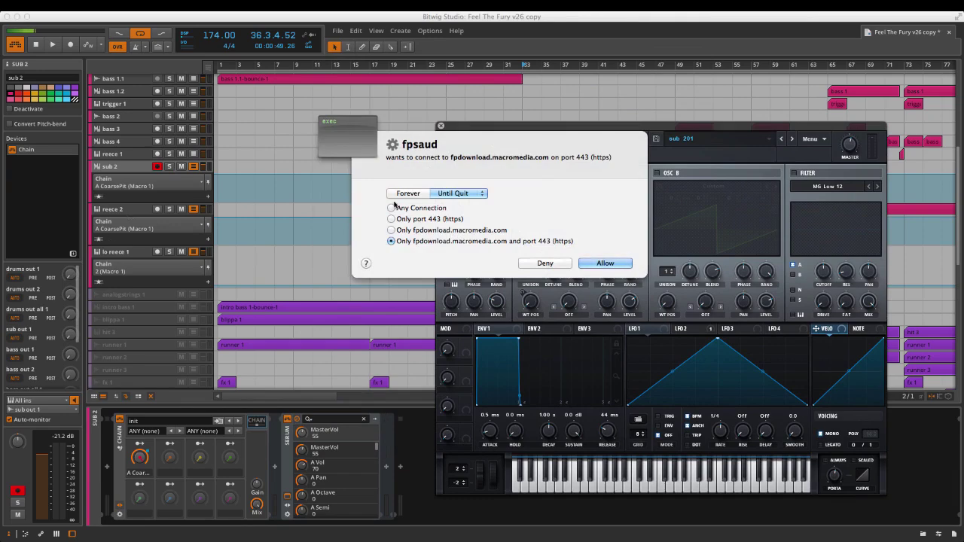
left_click(546, 263)
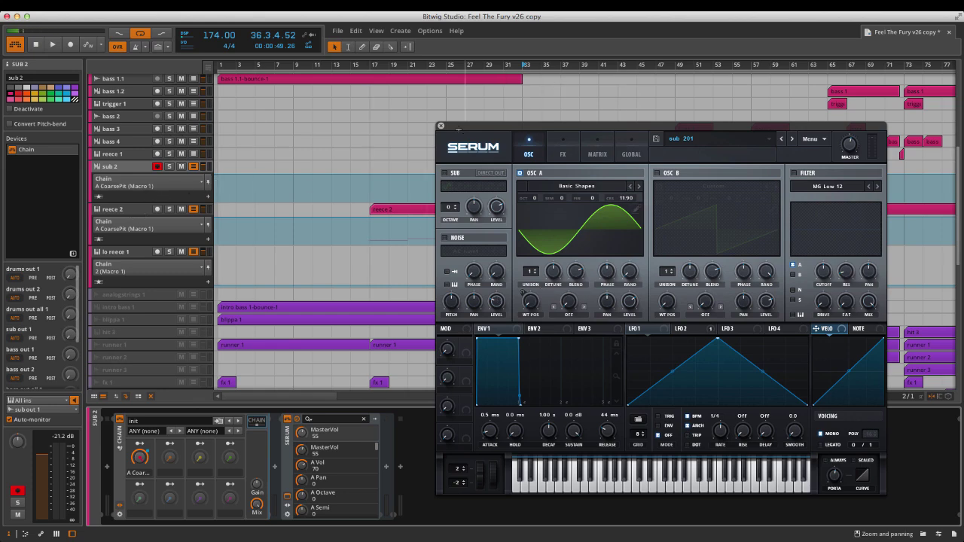
left_click(440, 126)
left_click(441, 128)
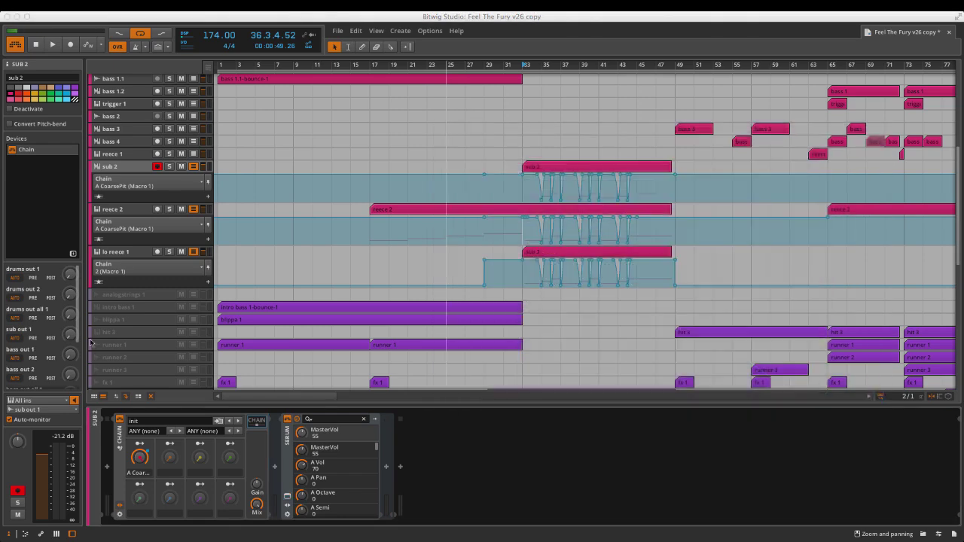
Select and solo the lo reece 1 track, and play its sub 2 clip from bar 33.
left_click(142, 253)
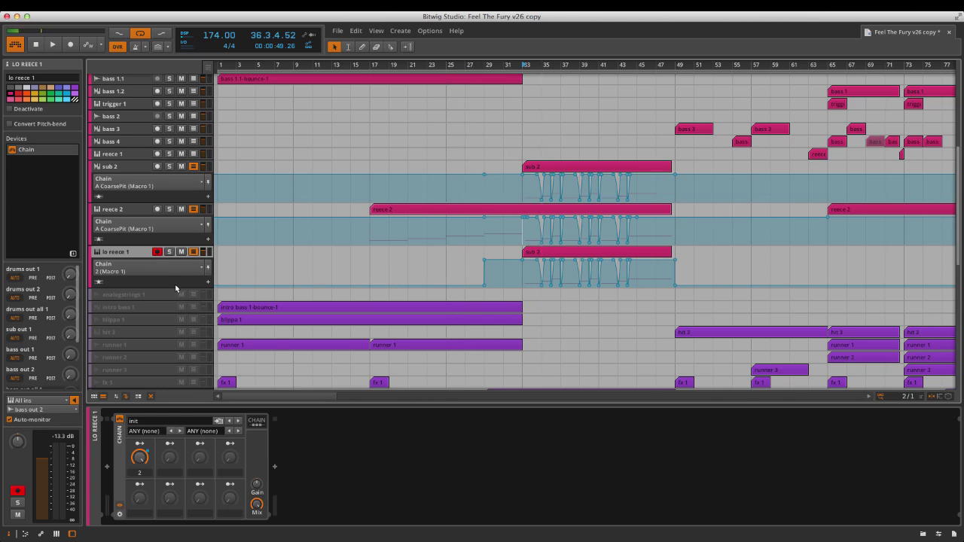
left_click(169, 251)
left_click(555, 252)
key("space")
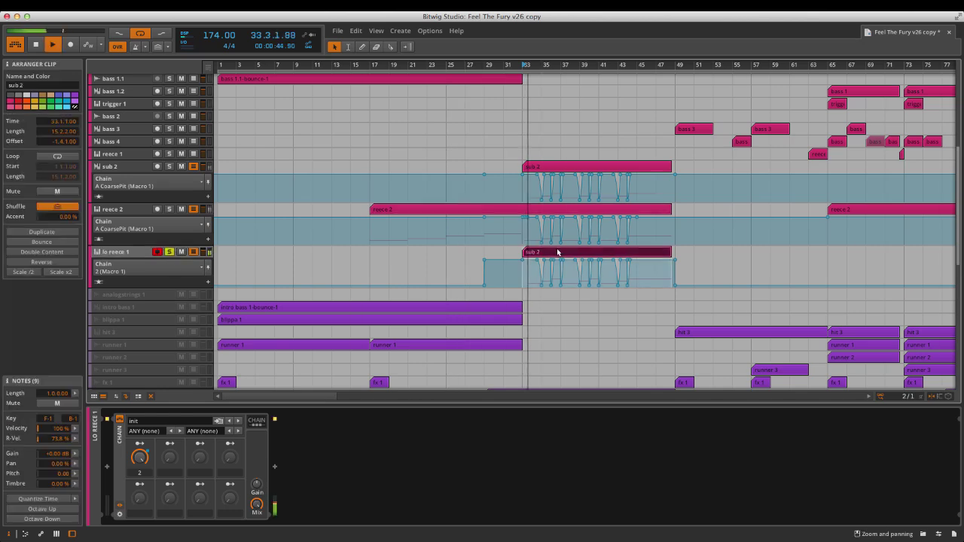
Expand lo reece 1's Chain to show its devices, and open its Massive during playback.
left_click(260, 423)
left_click(266, 426)
left_click(266, 426)
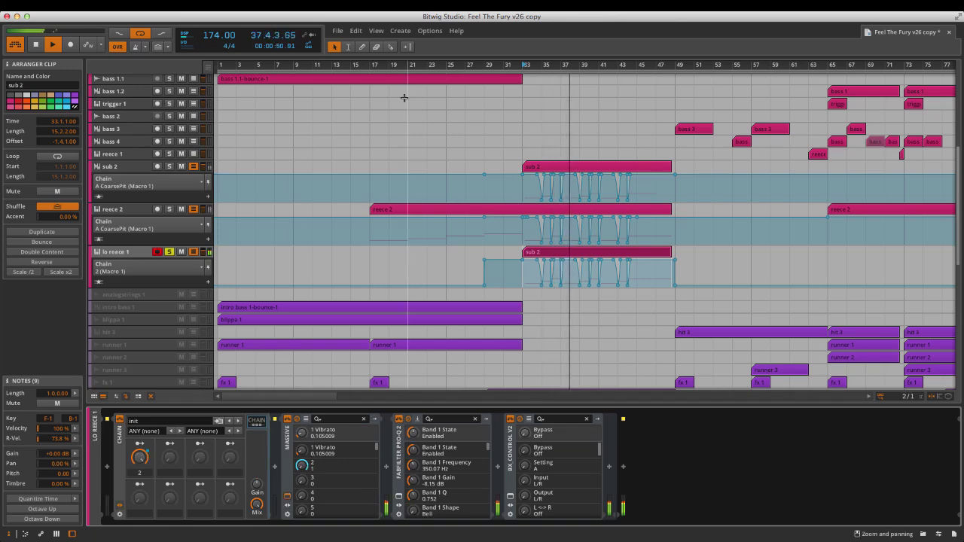
key("ctrl+p")
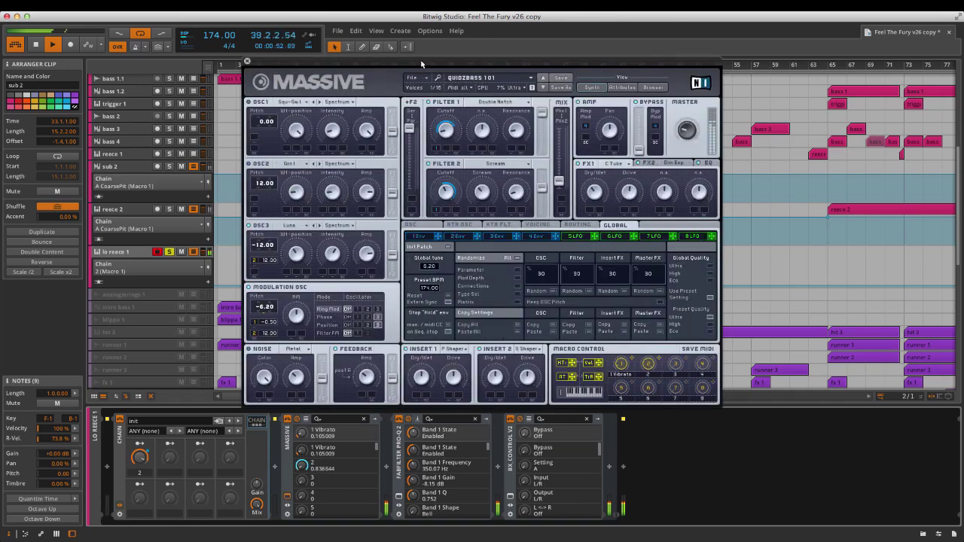
left_click_drag(420, 62, 447, 112)
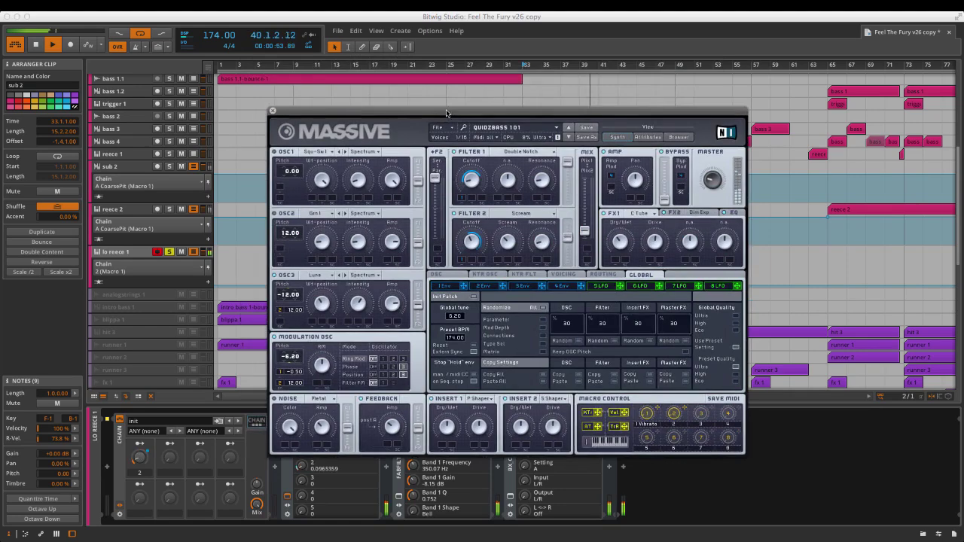
Stop playback and unsolo lo reece 1, examine the QUIDZBASS 101 patch's oscillators and filters, and close Massive.
left_click(166, 254)
left_click(170, 252)
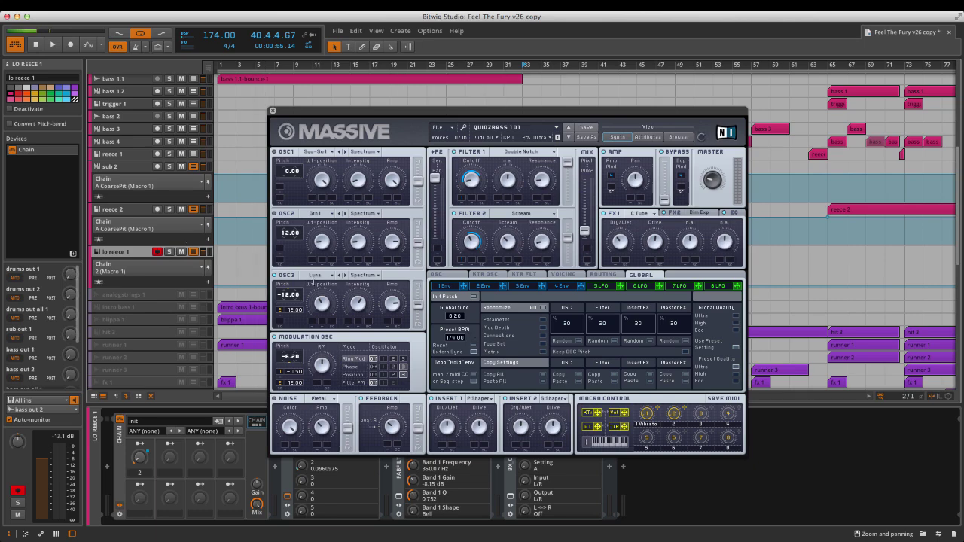
left_click(418, 339)
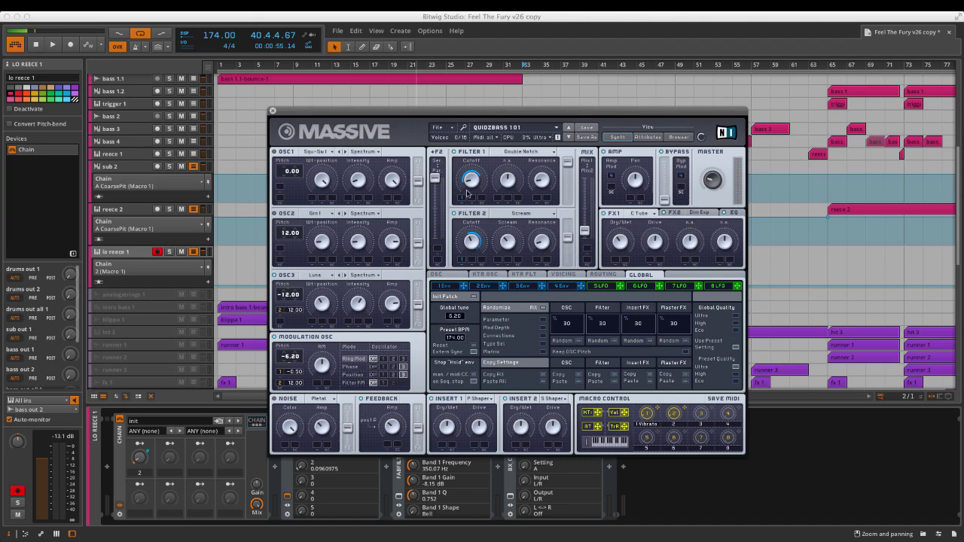
left_click(274, 111)
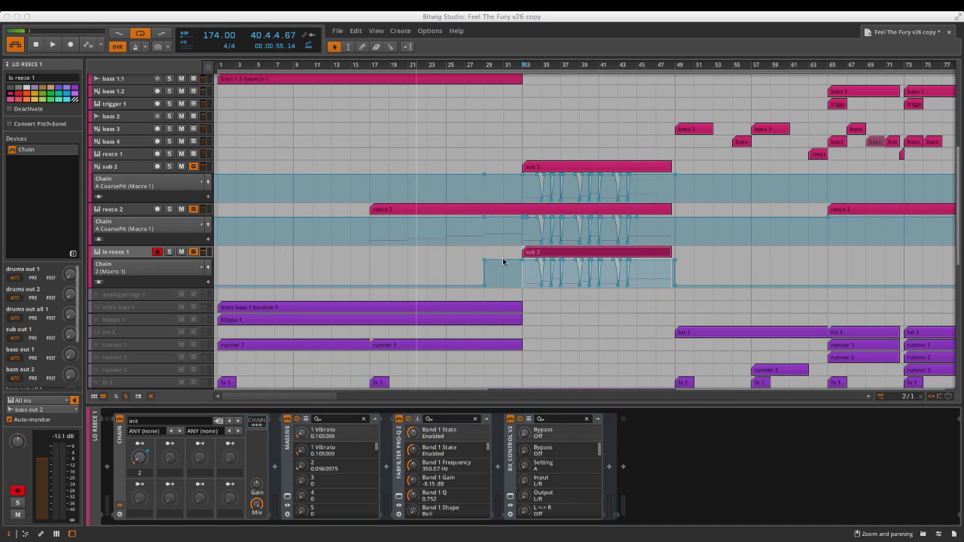
Copy reece 2's A CoarsePit macro automation from bar 33 to bar 45 into lo reece 1's macro lane at bar 49.
left_click(348, 46)
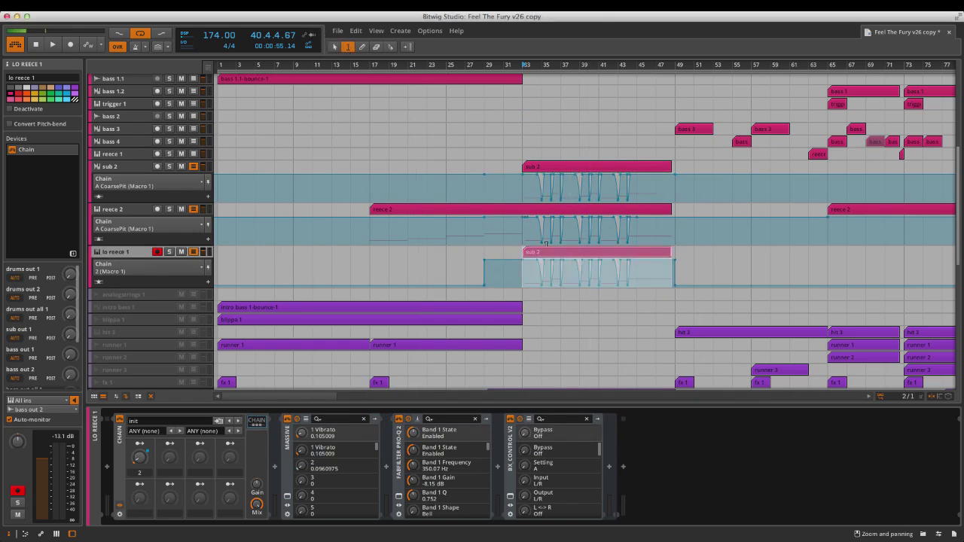
left_click_drag(522, 230, 649, 230)
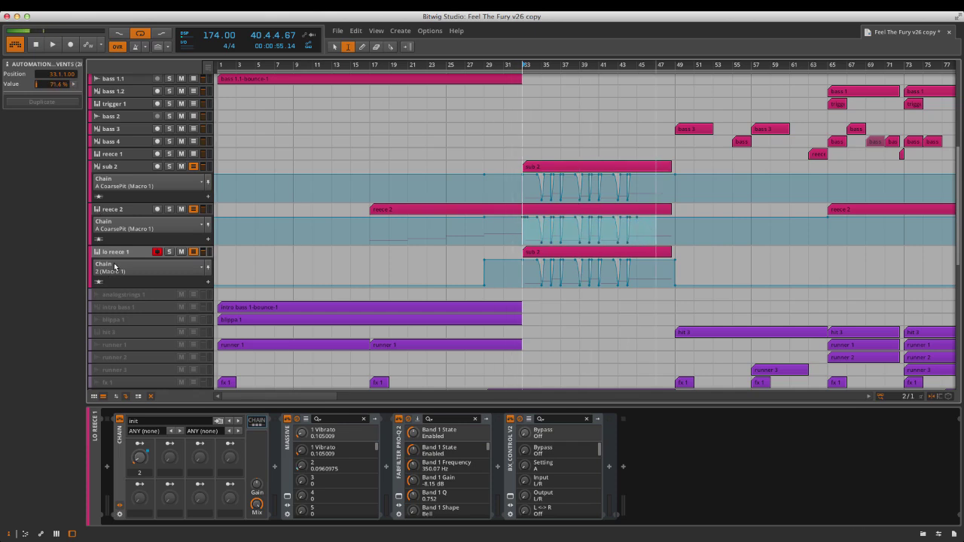
left_click(521, 224)
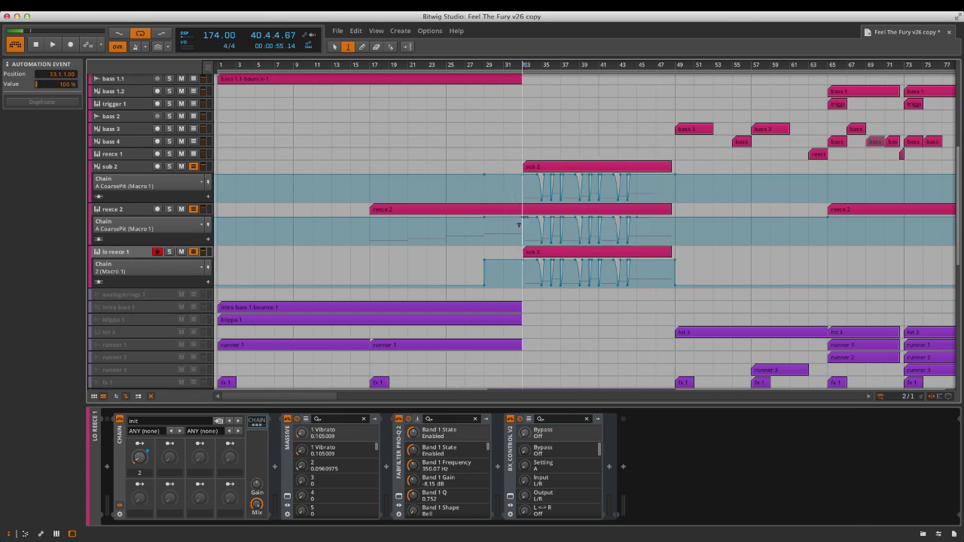
left_click_drag(521, 224, 638, 232)
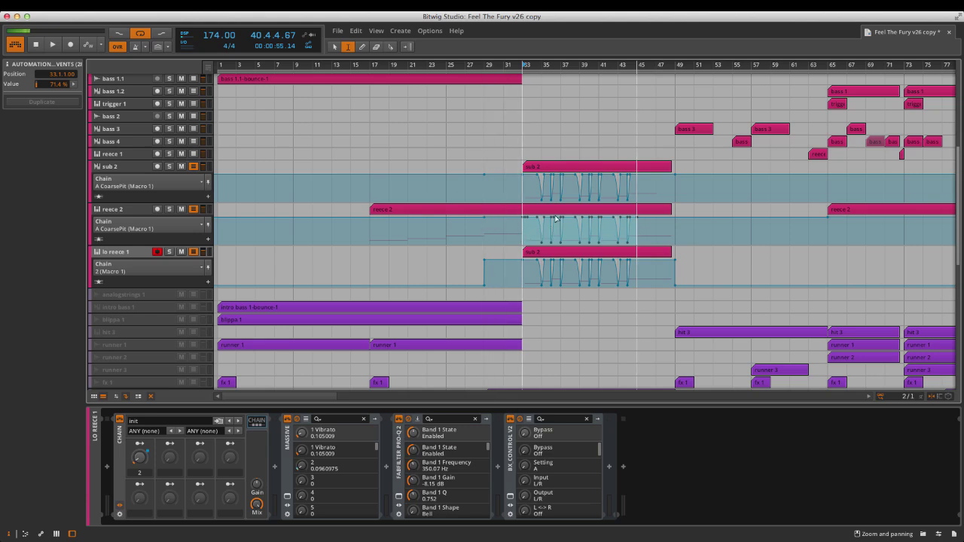
left_click(689, 259)
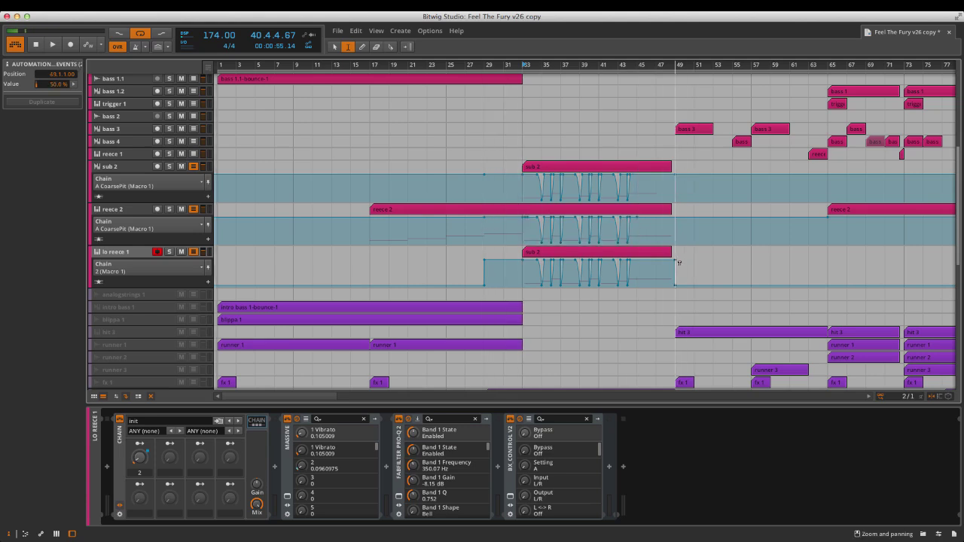
key("ctrl+v")
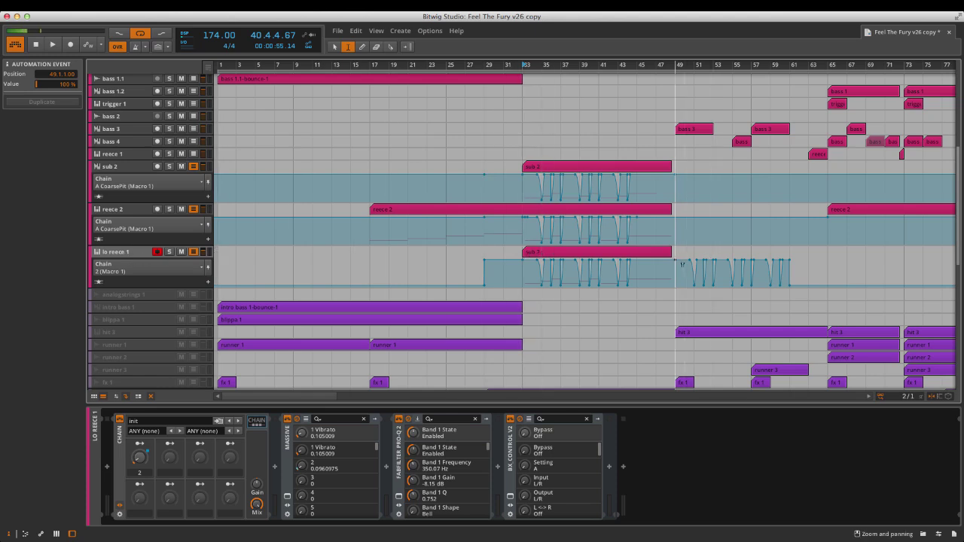
Undo the automation paste on lo reece 1 and select the lo reece 1 track again.
key("ctrl+z")
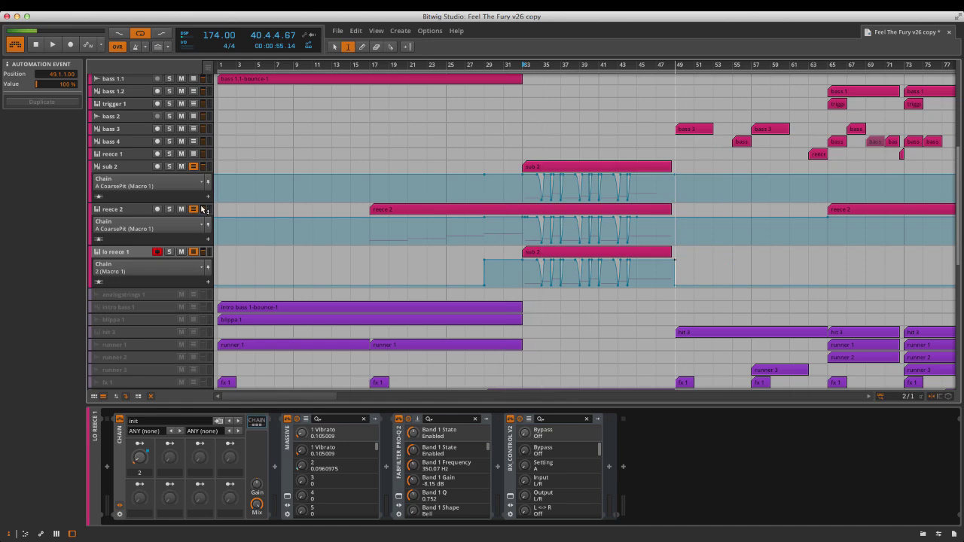
left_click(131, 254)
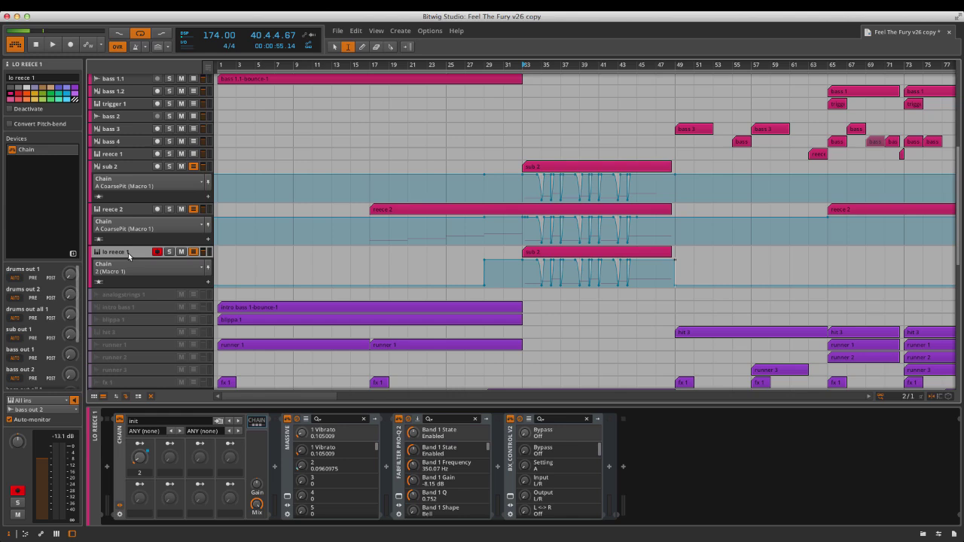